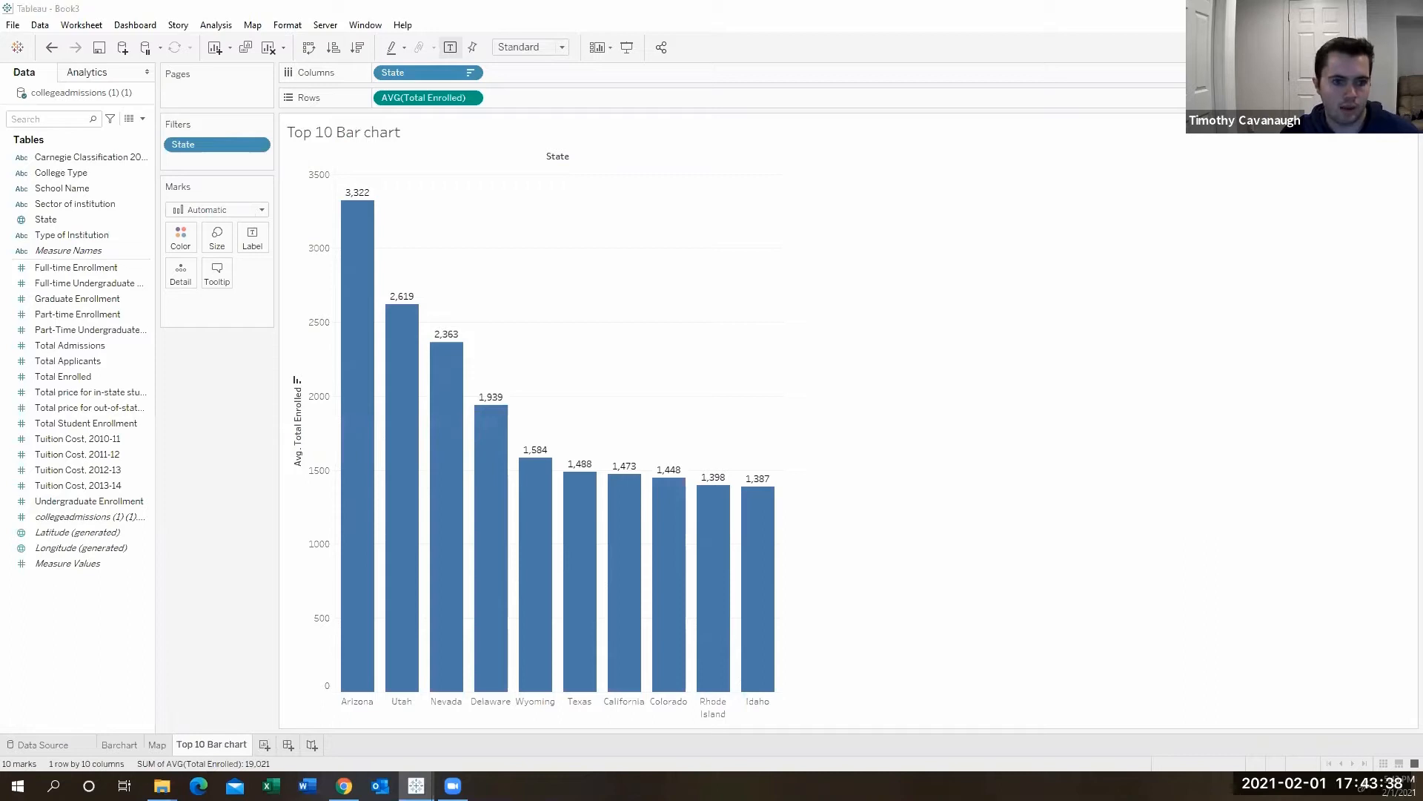
- On a new worksheet, place Carnegie Classification 2010 on Columns and fit the view to Entire View
left_click(267, 745)
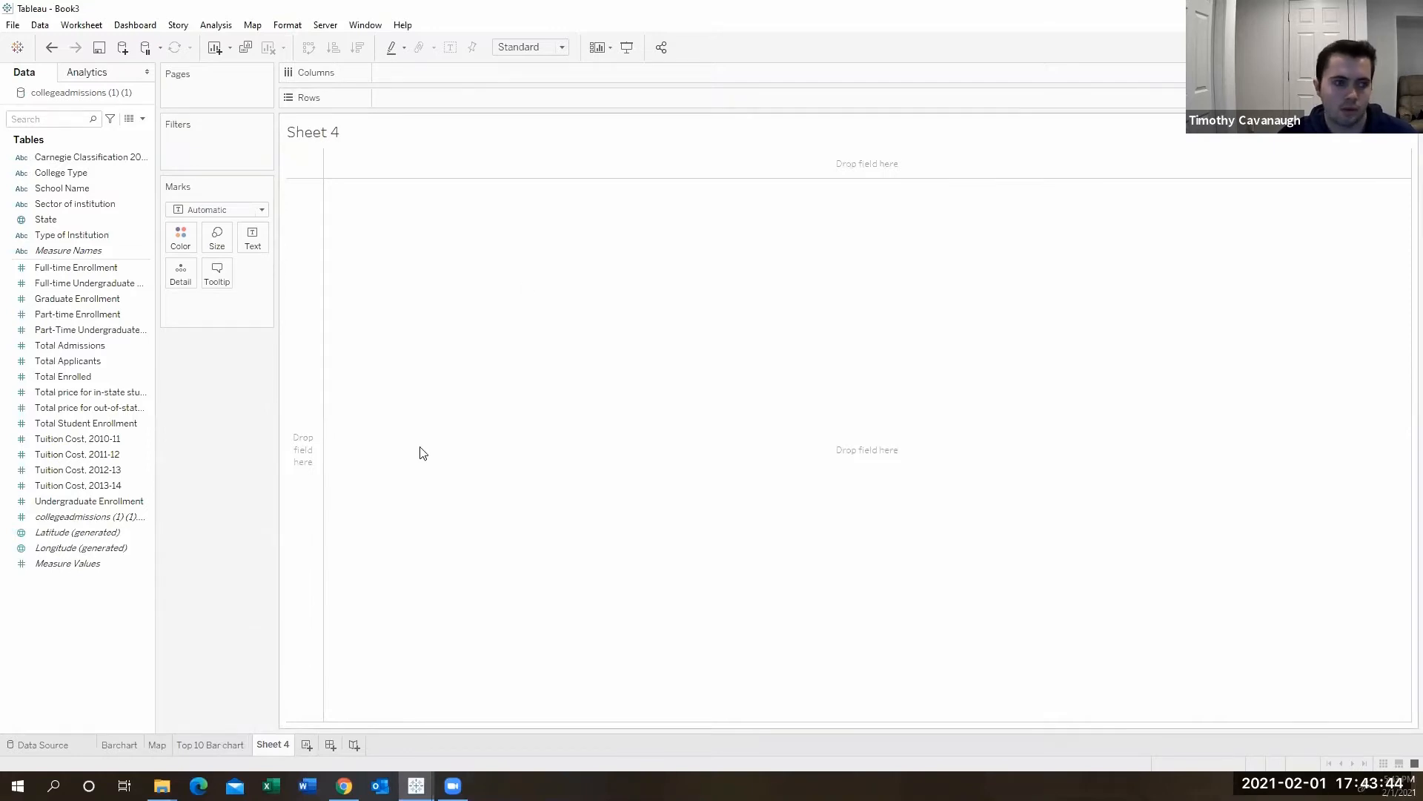
left_click(111, 501)
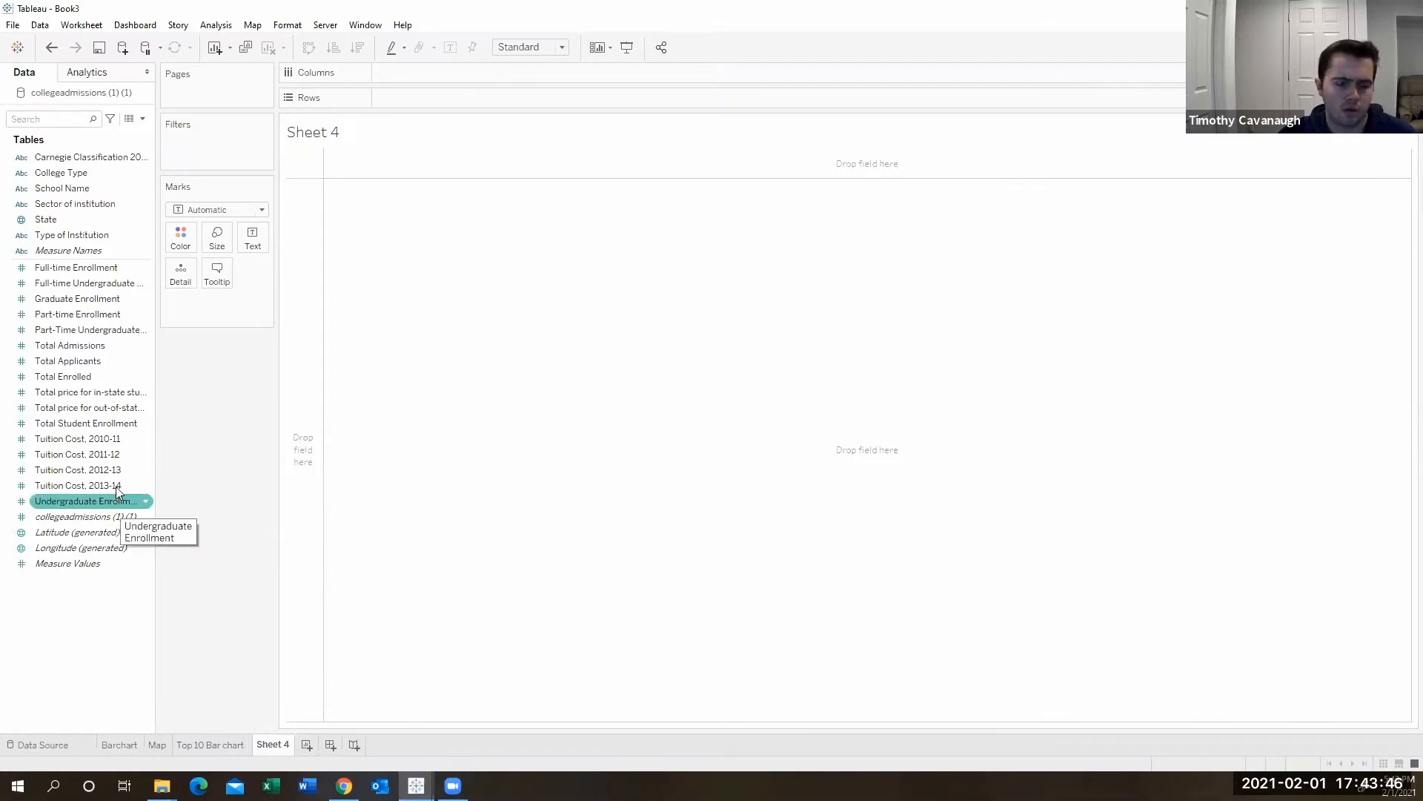
left_click(83, 158)
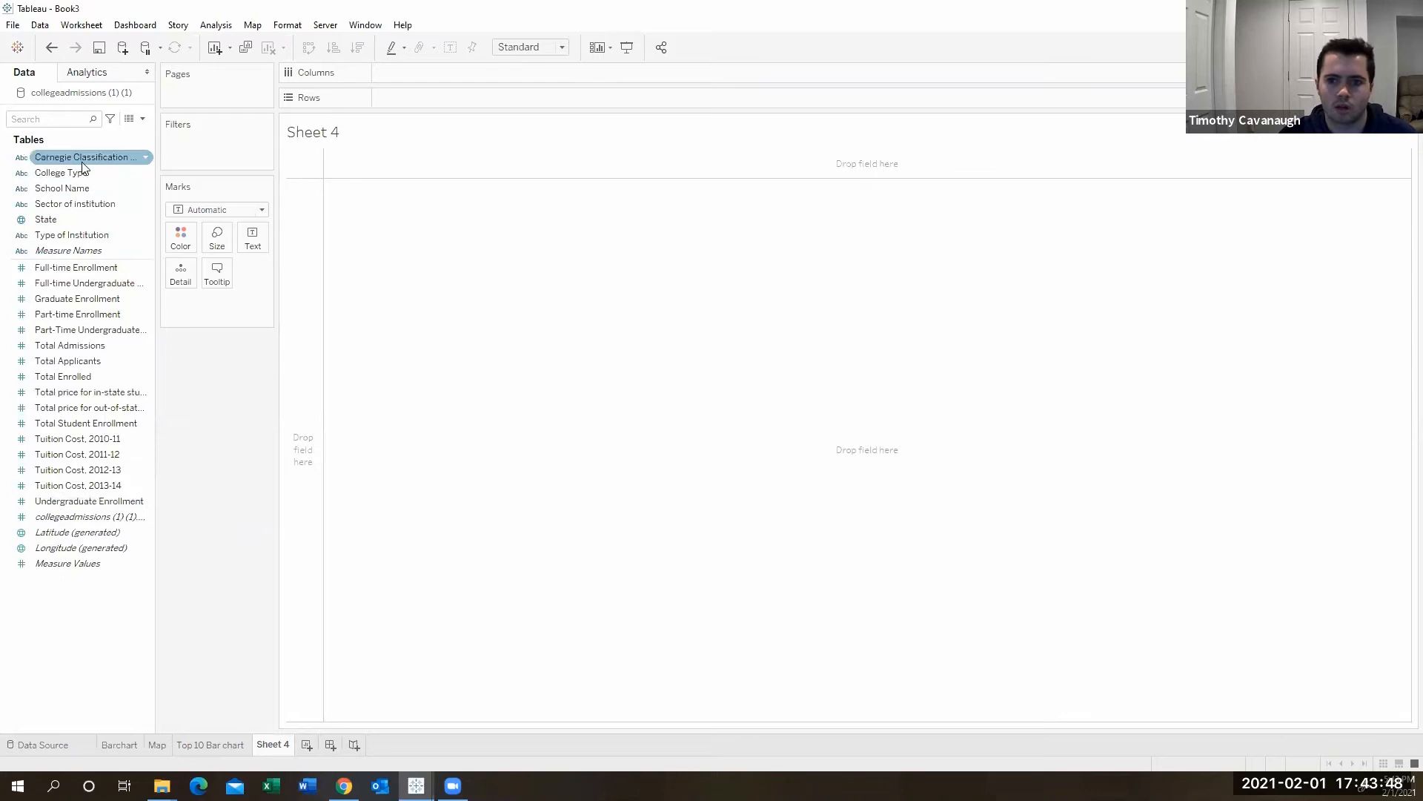
left_click_drag(86, 162, 453, 83)
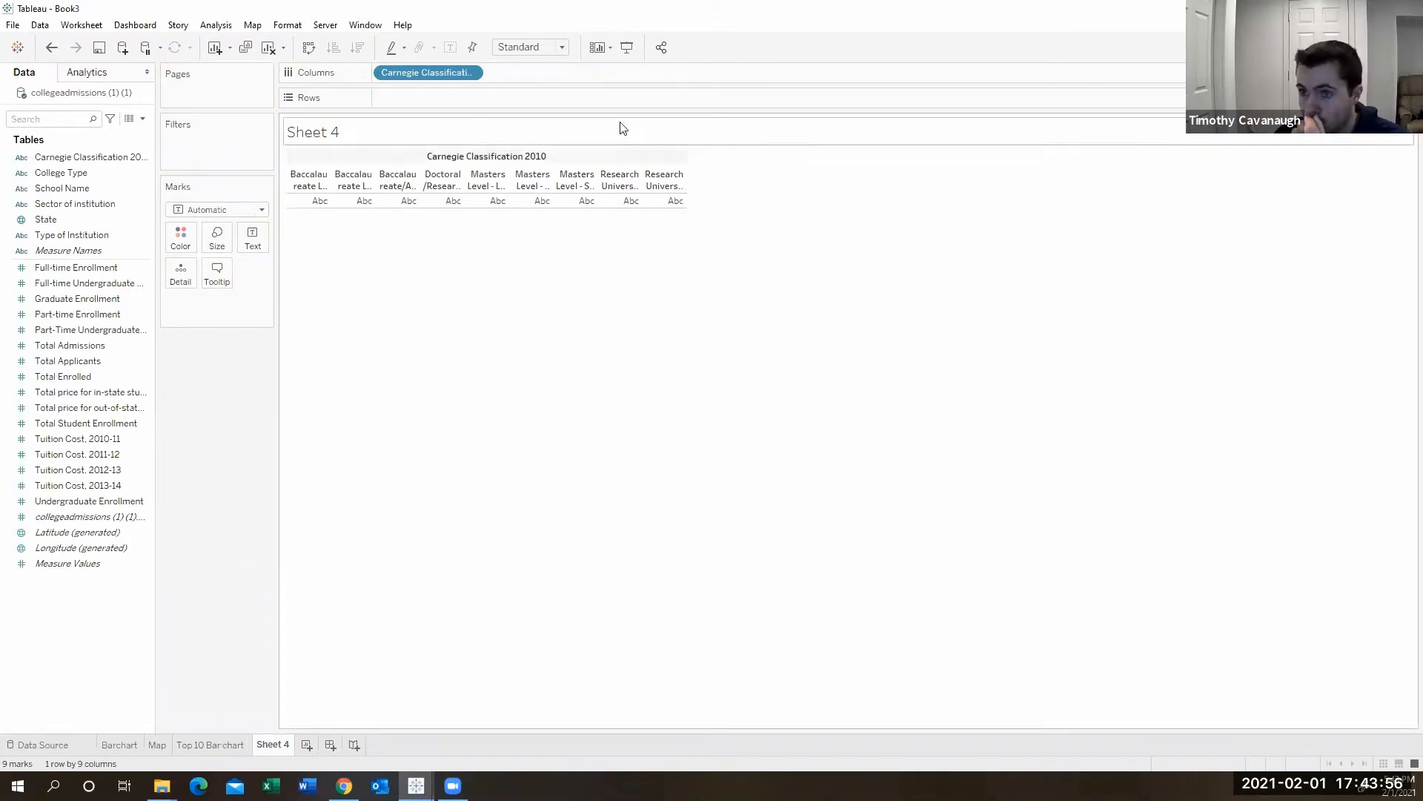
left_click(547, 47)
left_click(542, 99)
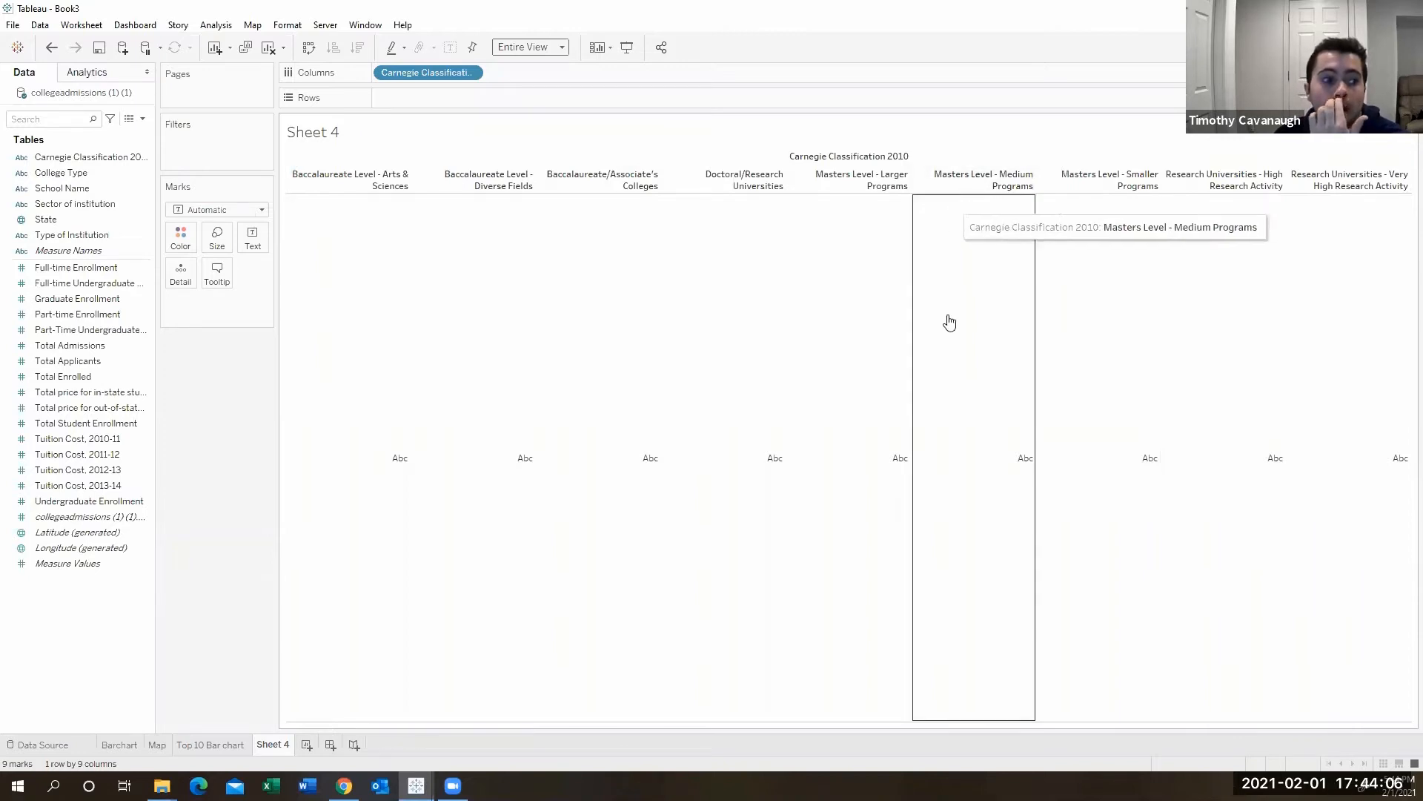
- Add Total Student Enrollment to Rows as an average and sort the bars in descending order
left_click_drag(86, 423, 436, 98)
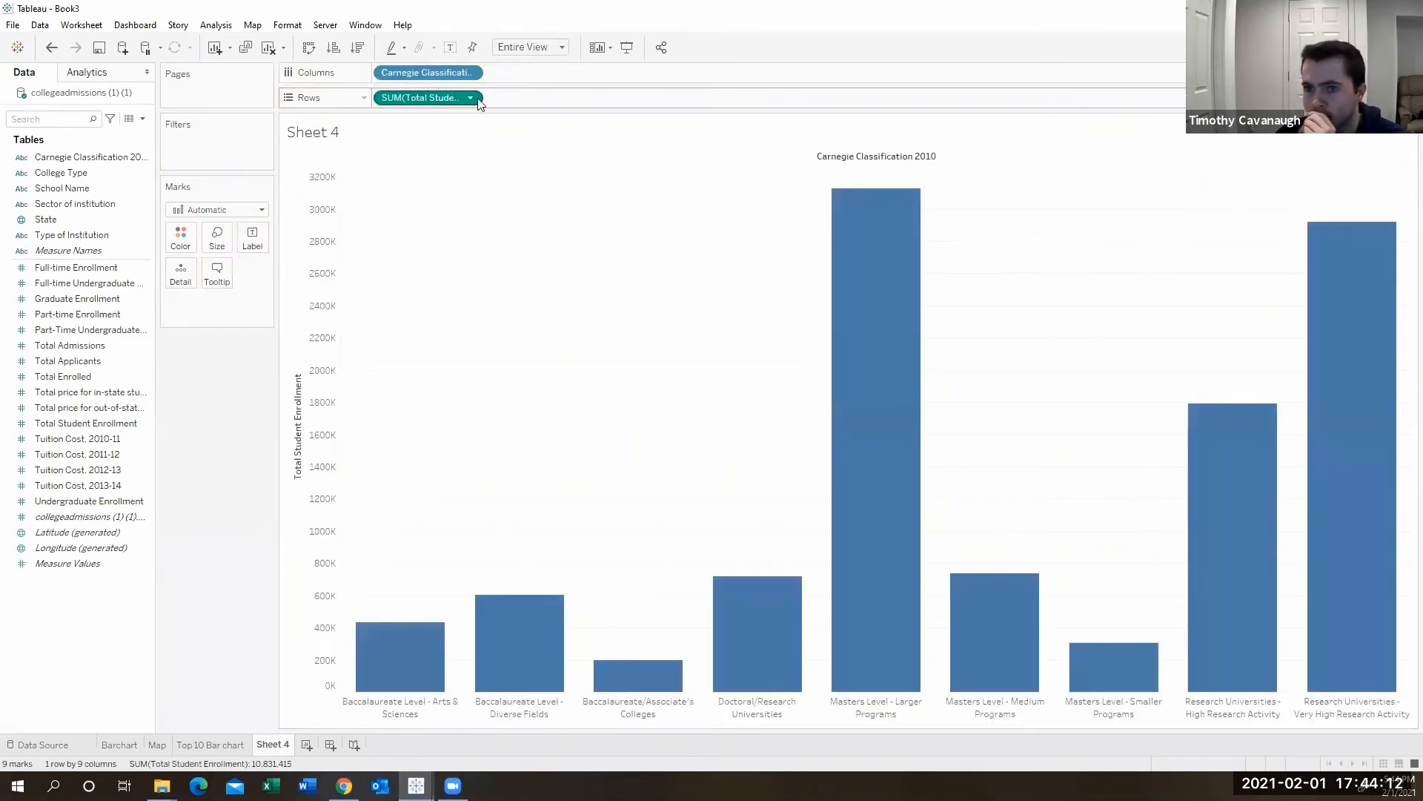
left_click(471, 99)
mouse_move(464, 252)
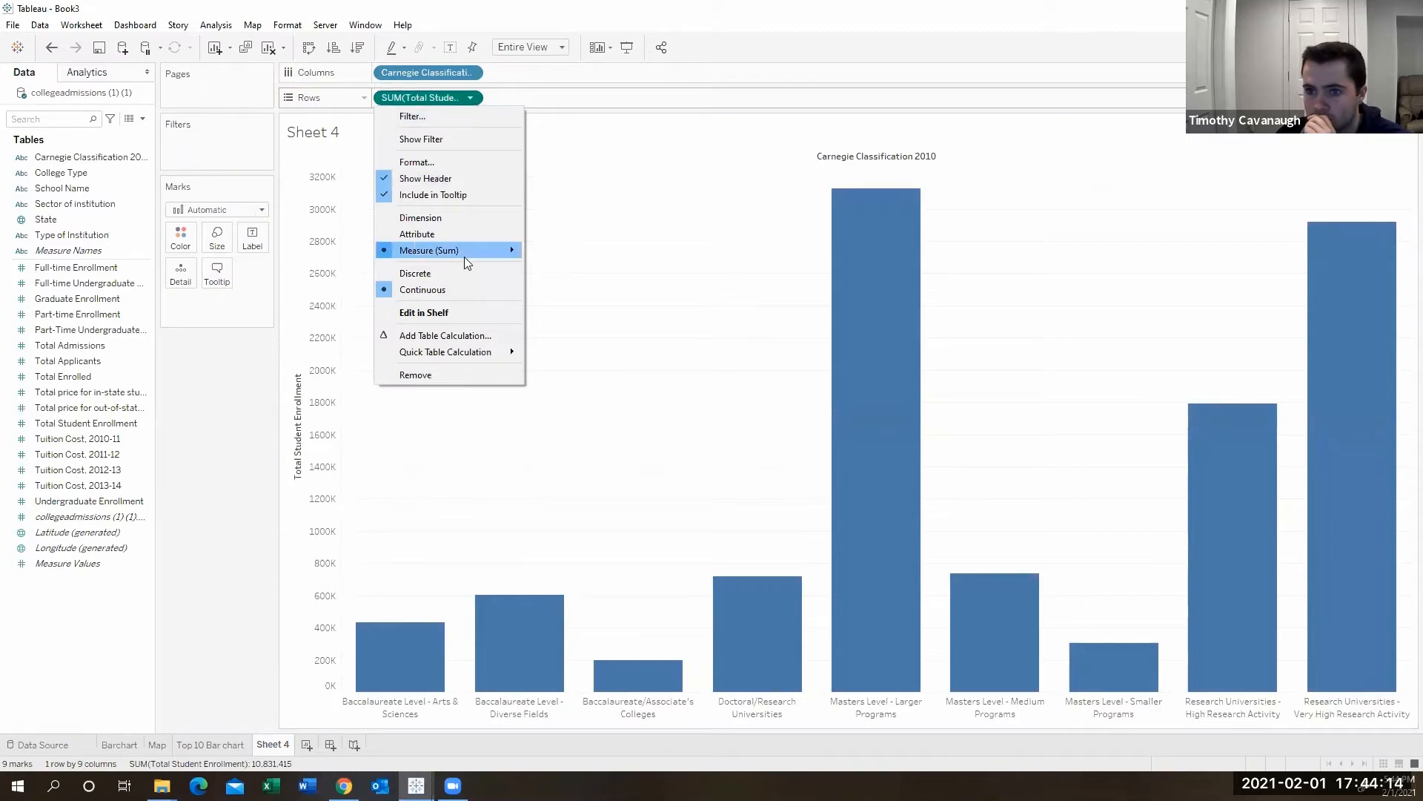
left_click(560, 274)
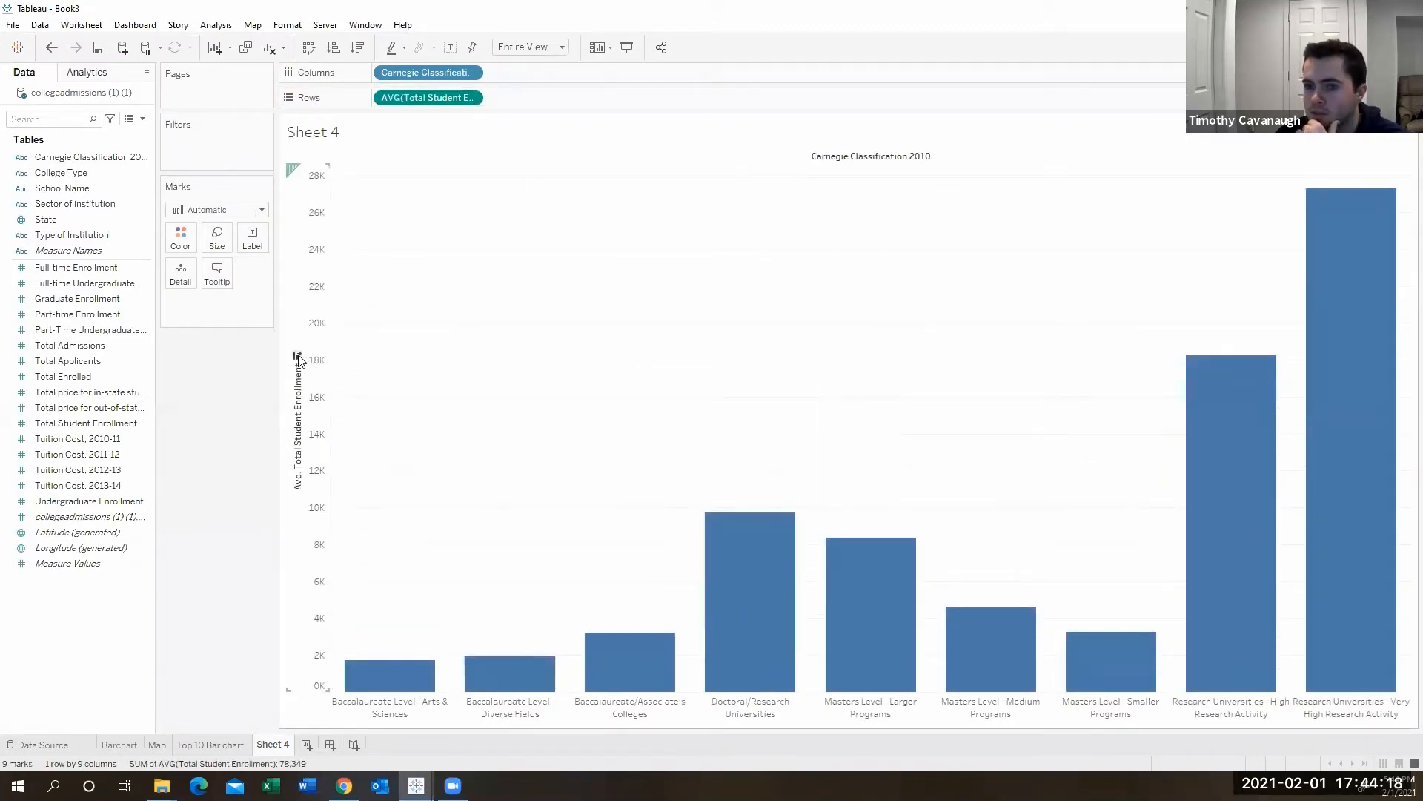
left_click(297, 358)
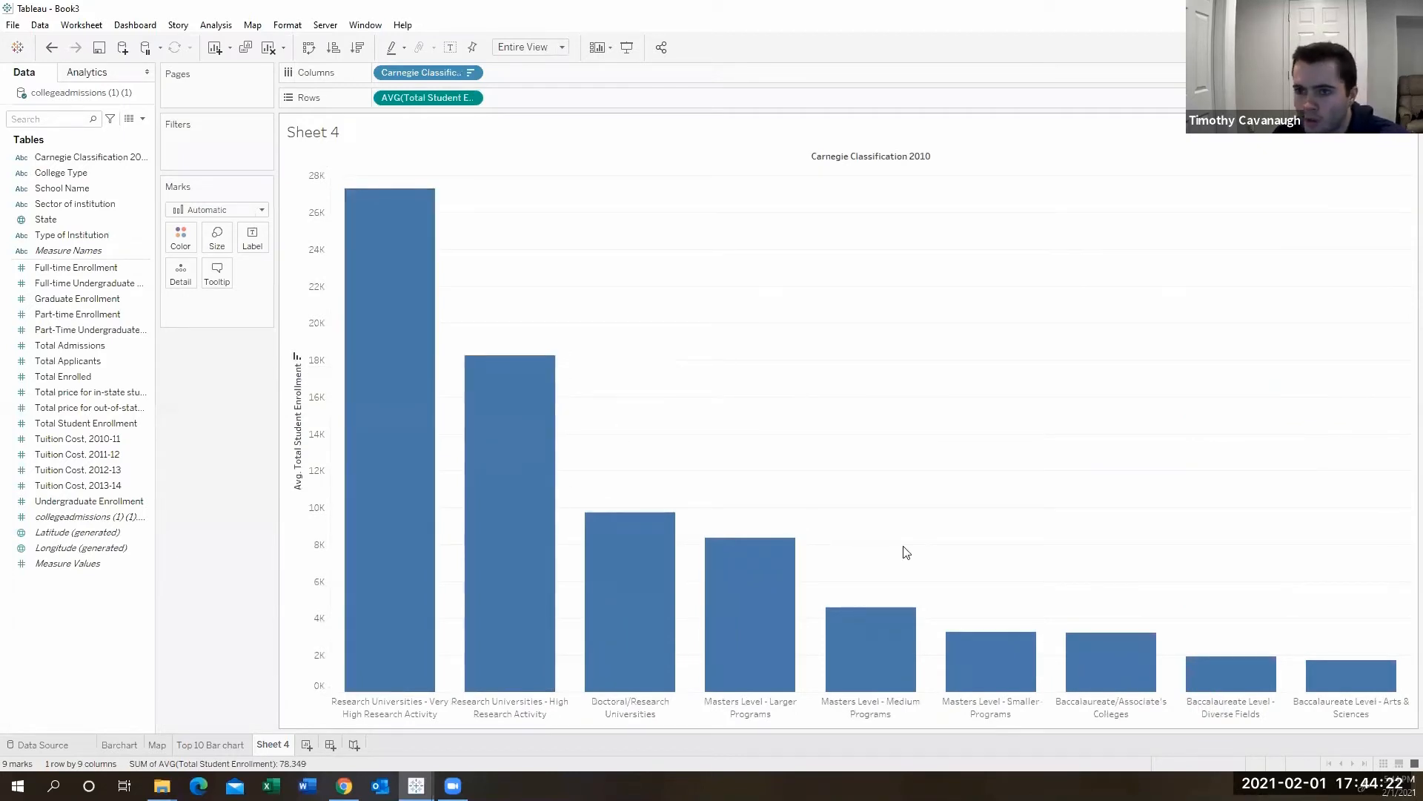
- Convert the chart into a treemap using Show Me
left_click(1394, 47)
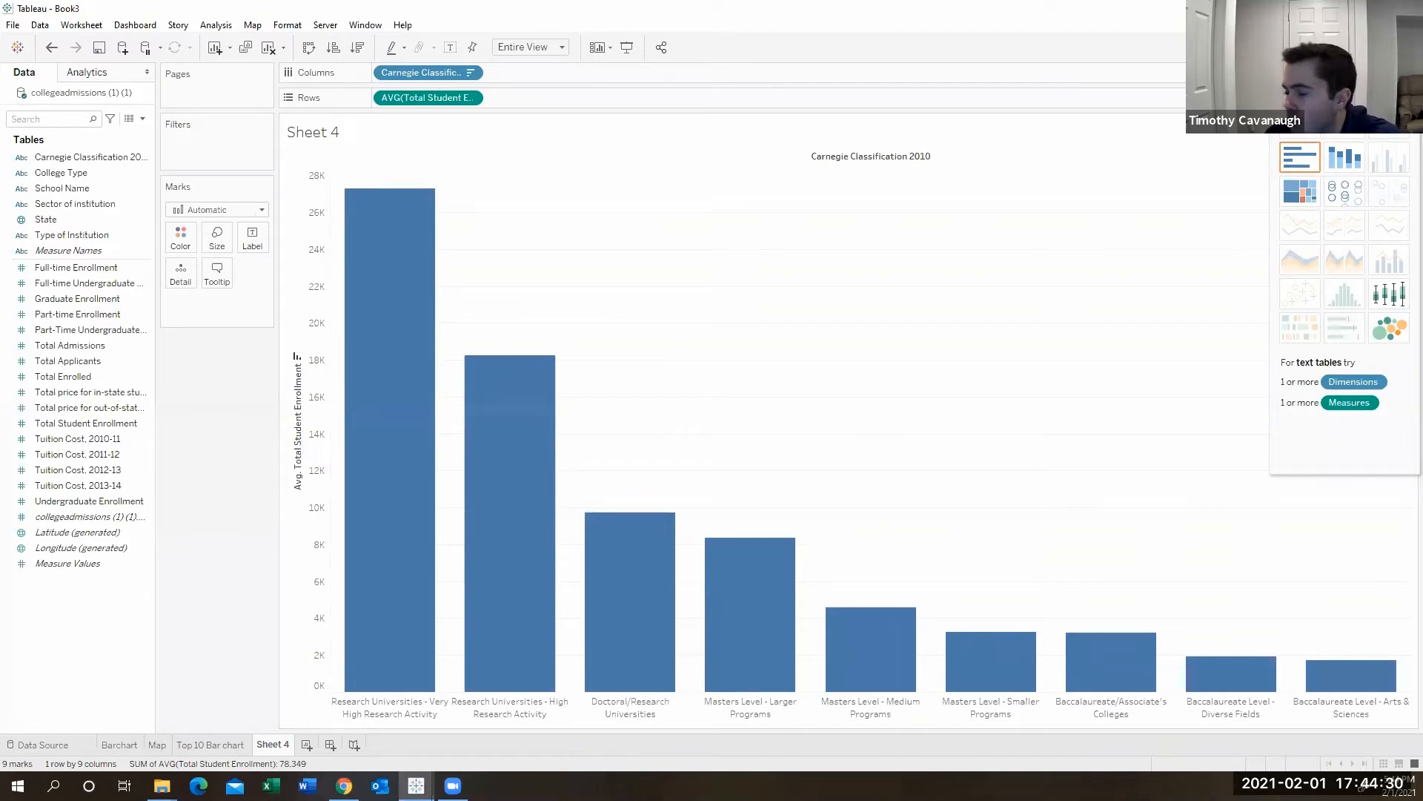
left_click(1299, 156)
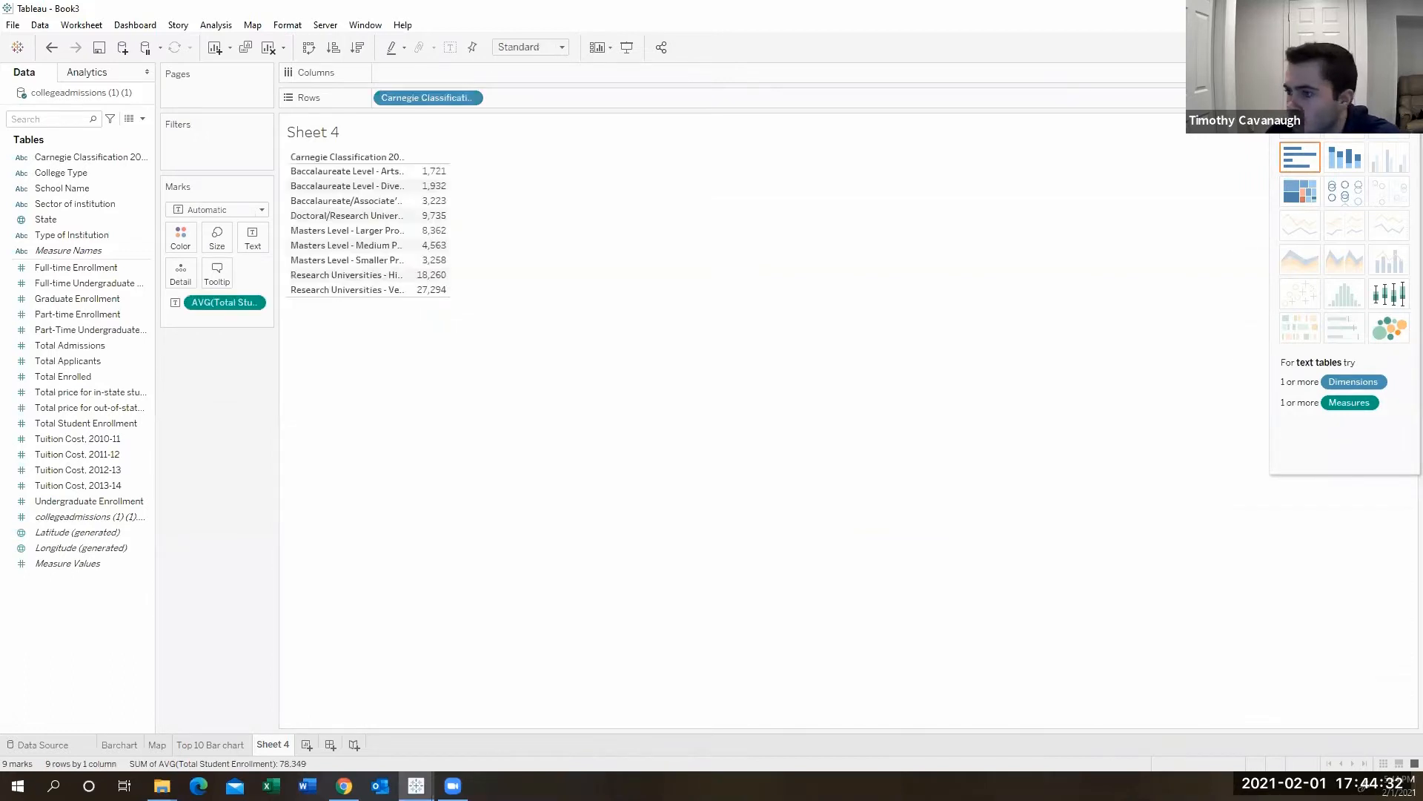
mouse_move(441, 185)
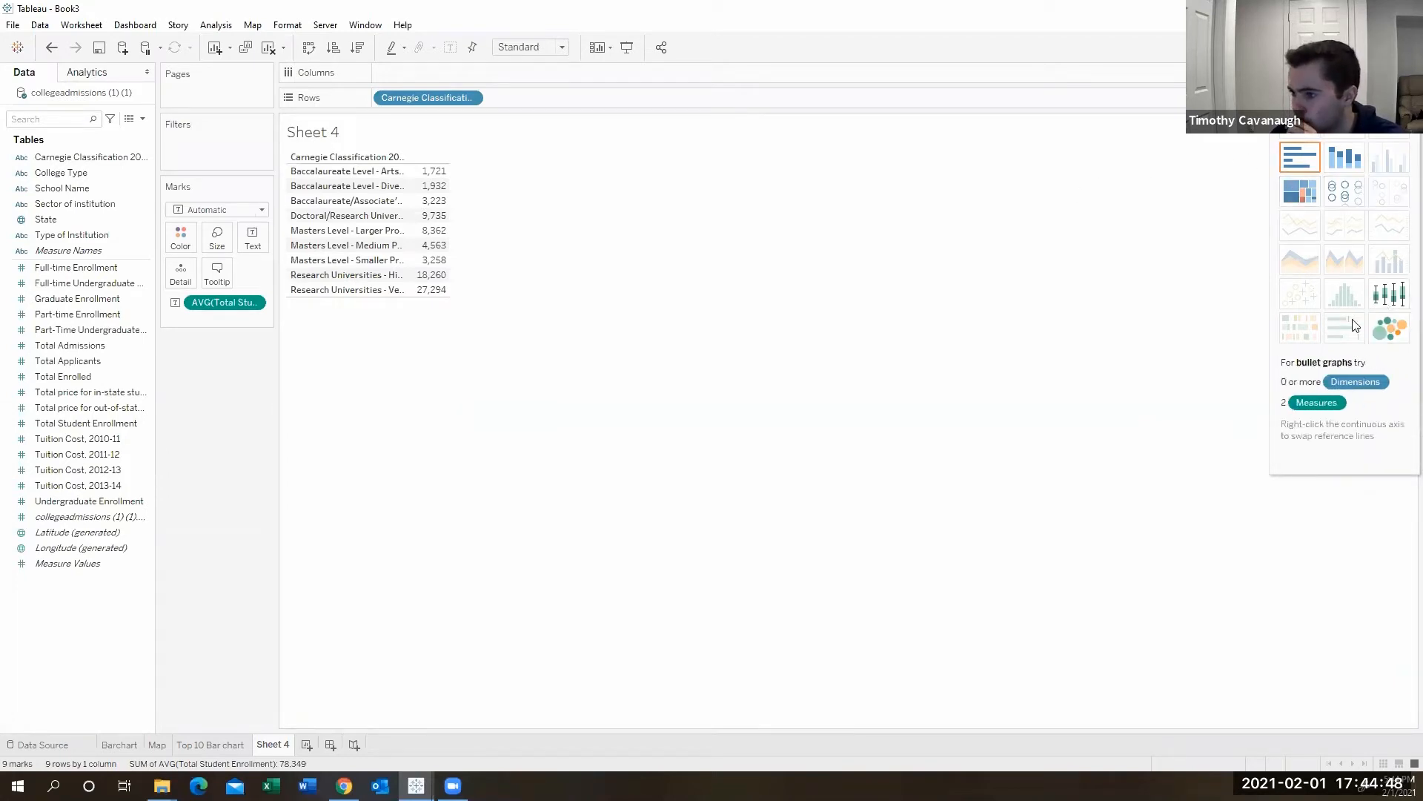
left_click(1307, 200)
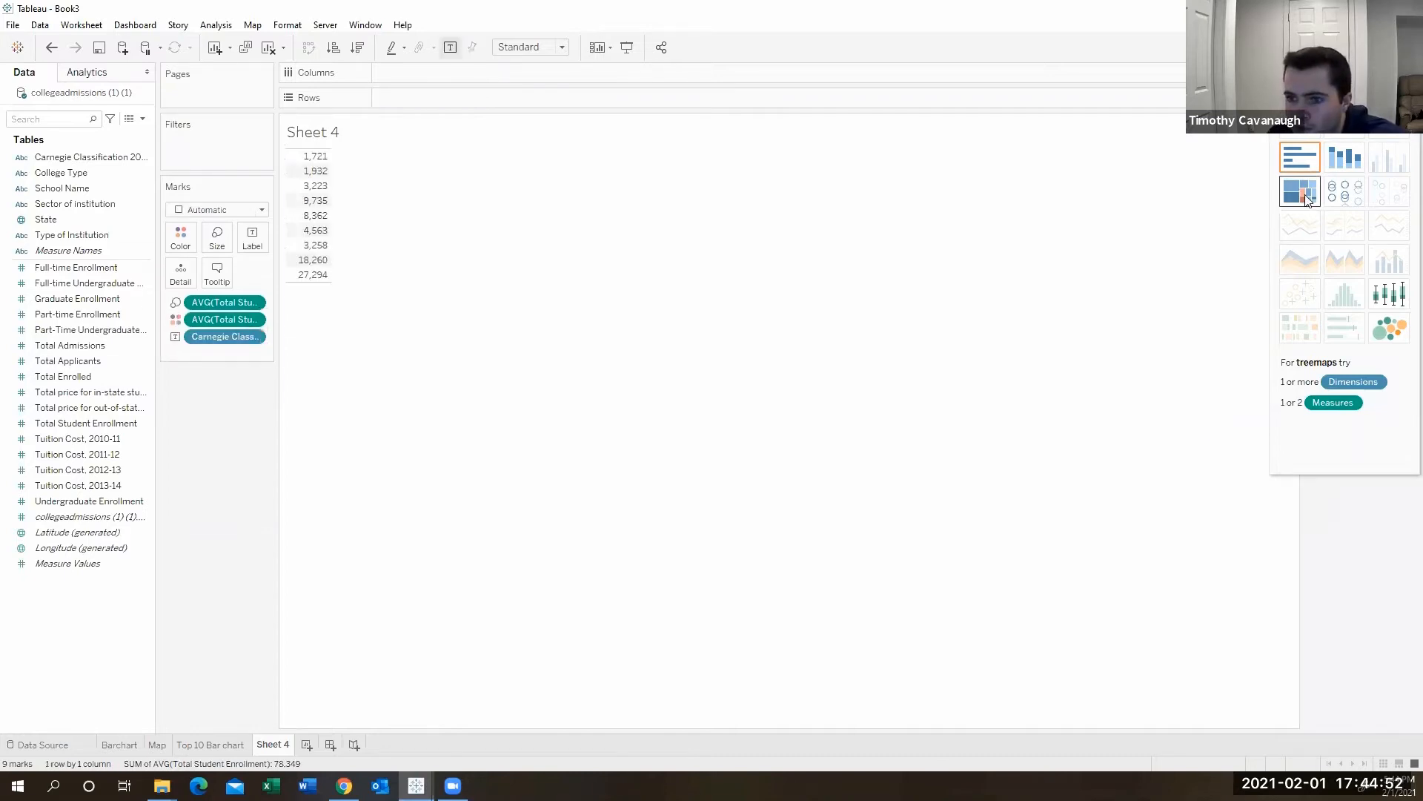
left_click(1389, 47)
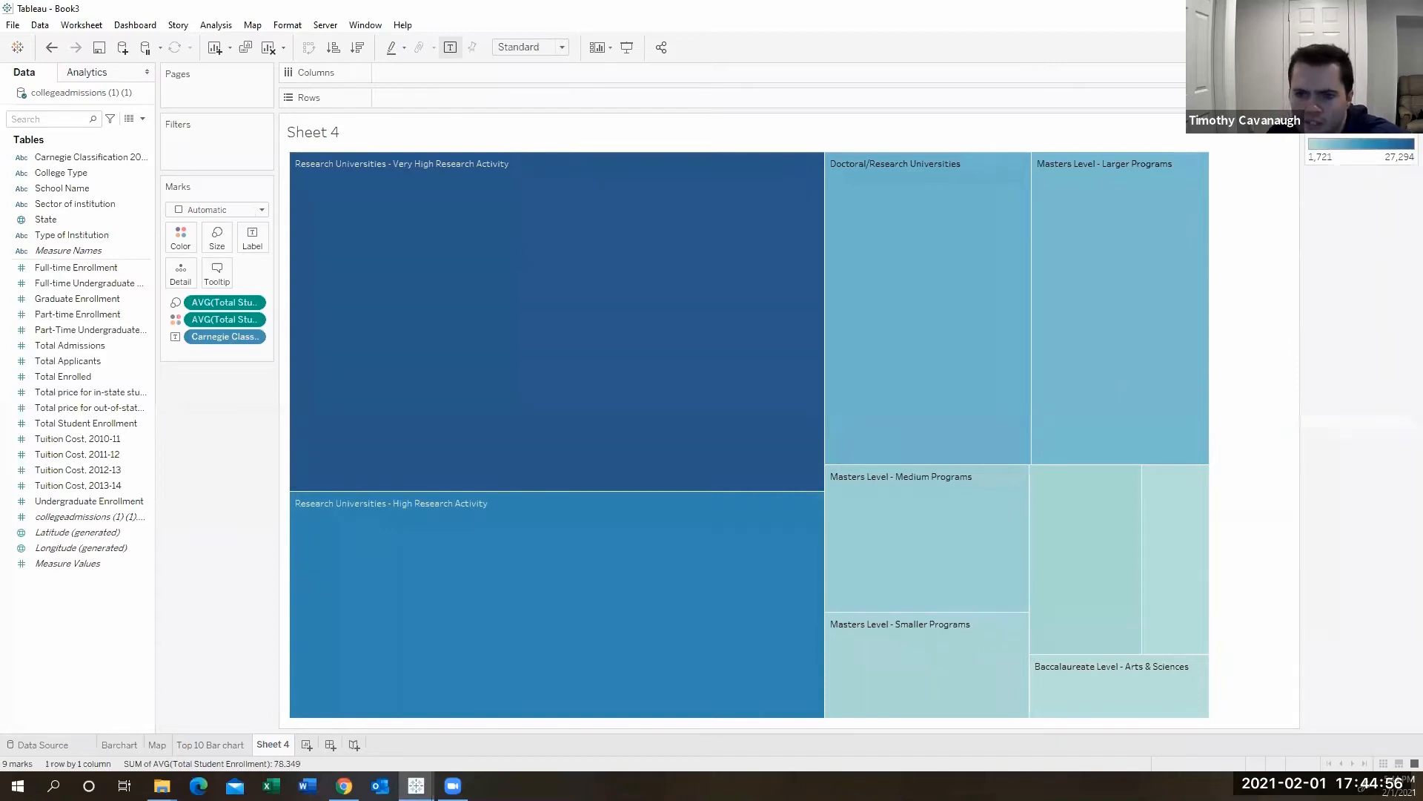
- Widen the side panel holding the Marks card
left_click_drag(278, 367, 347, 367)
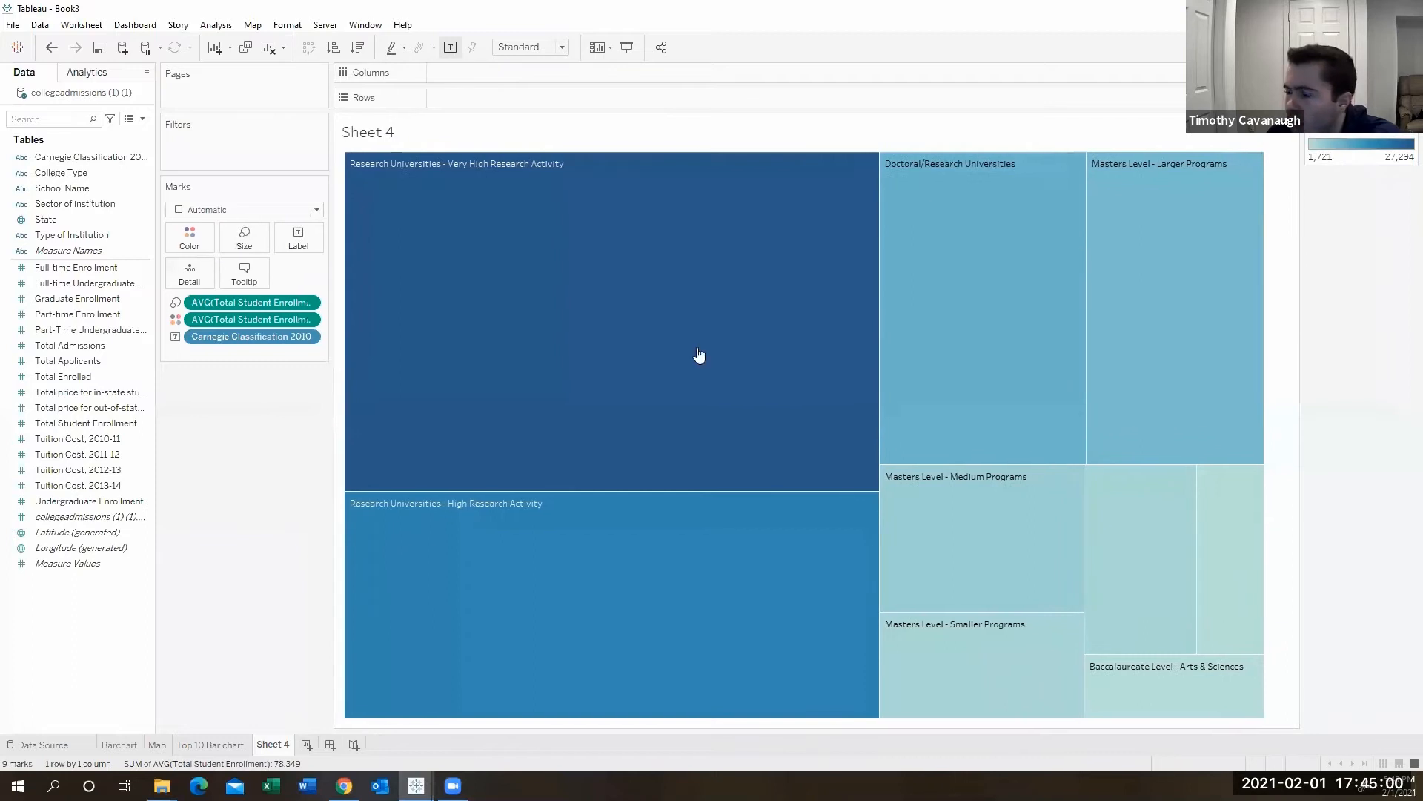
mouse_move(670, 284)
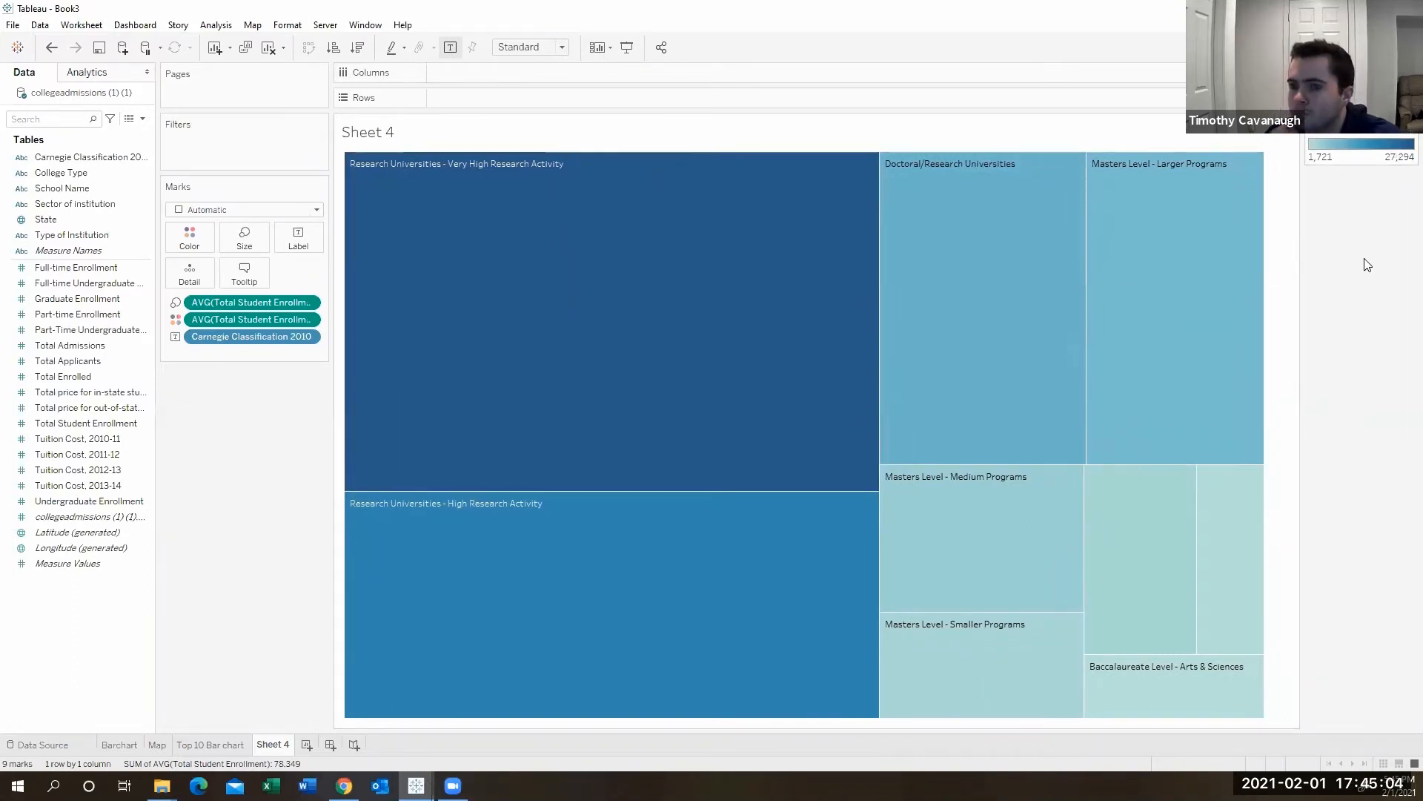
mouse_move(542, 311)
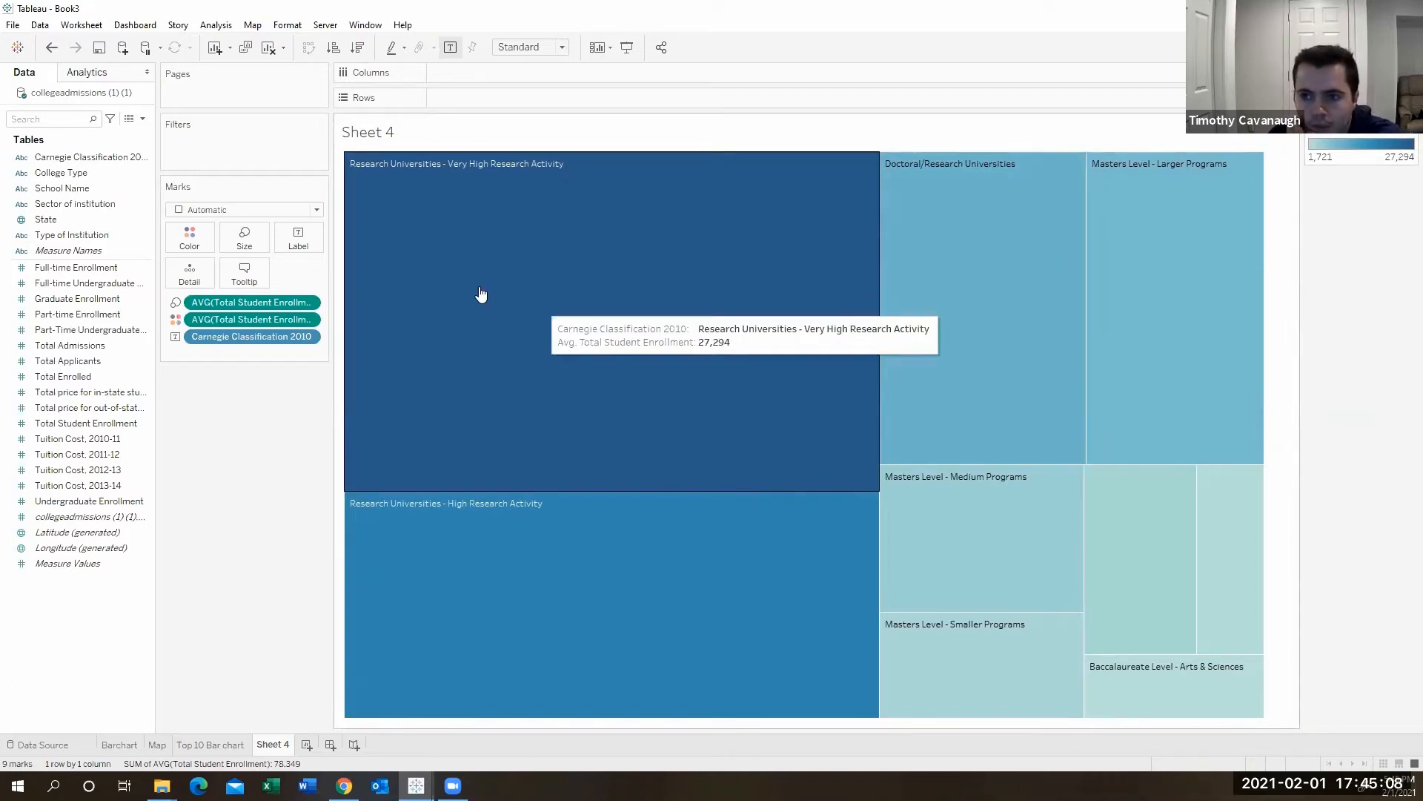
- Label each treemap tile with Total Student Enrollment, aggregated as Average
left_click(298, 238)
left_click(253, 440)
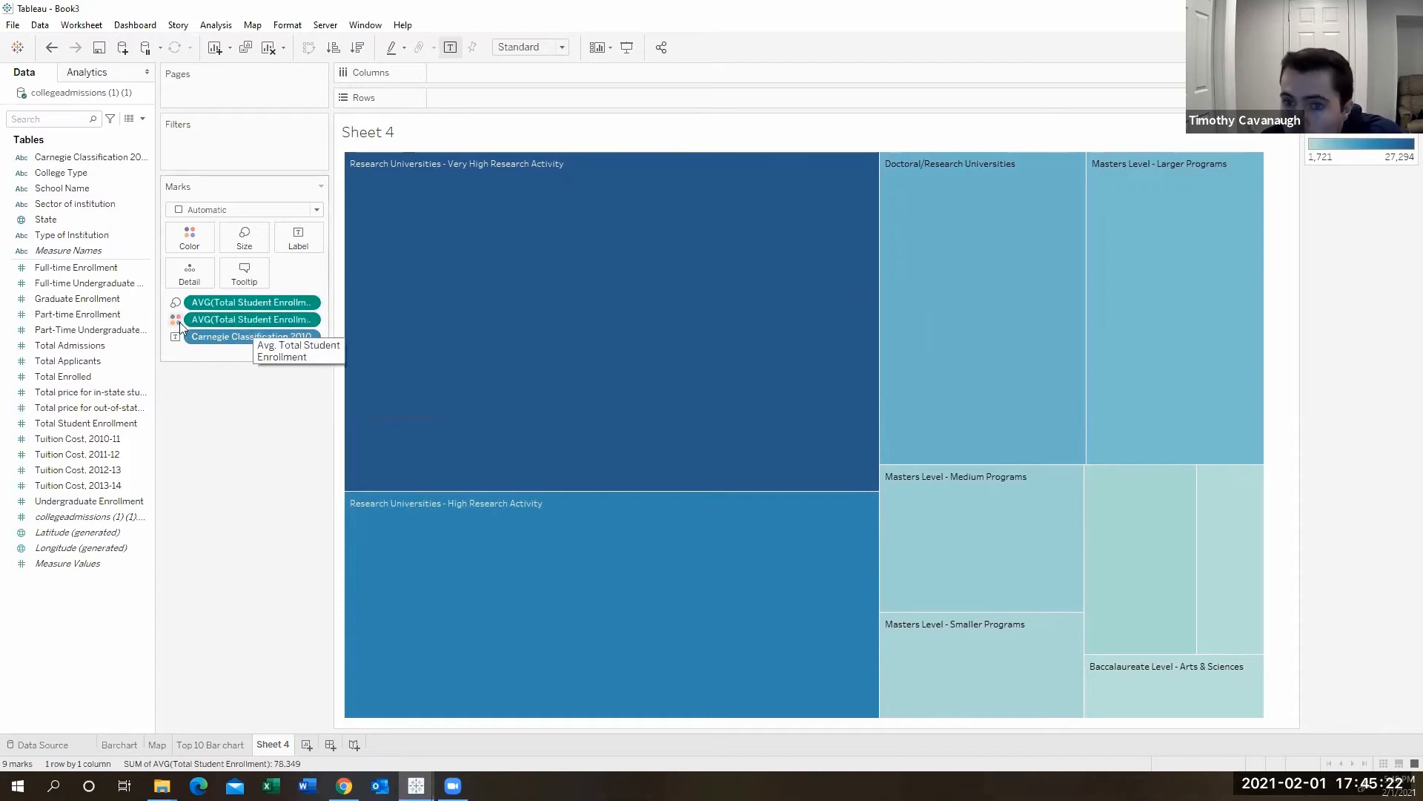
mouse_move(405, 264)
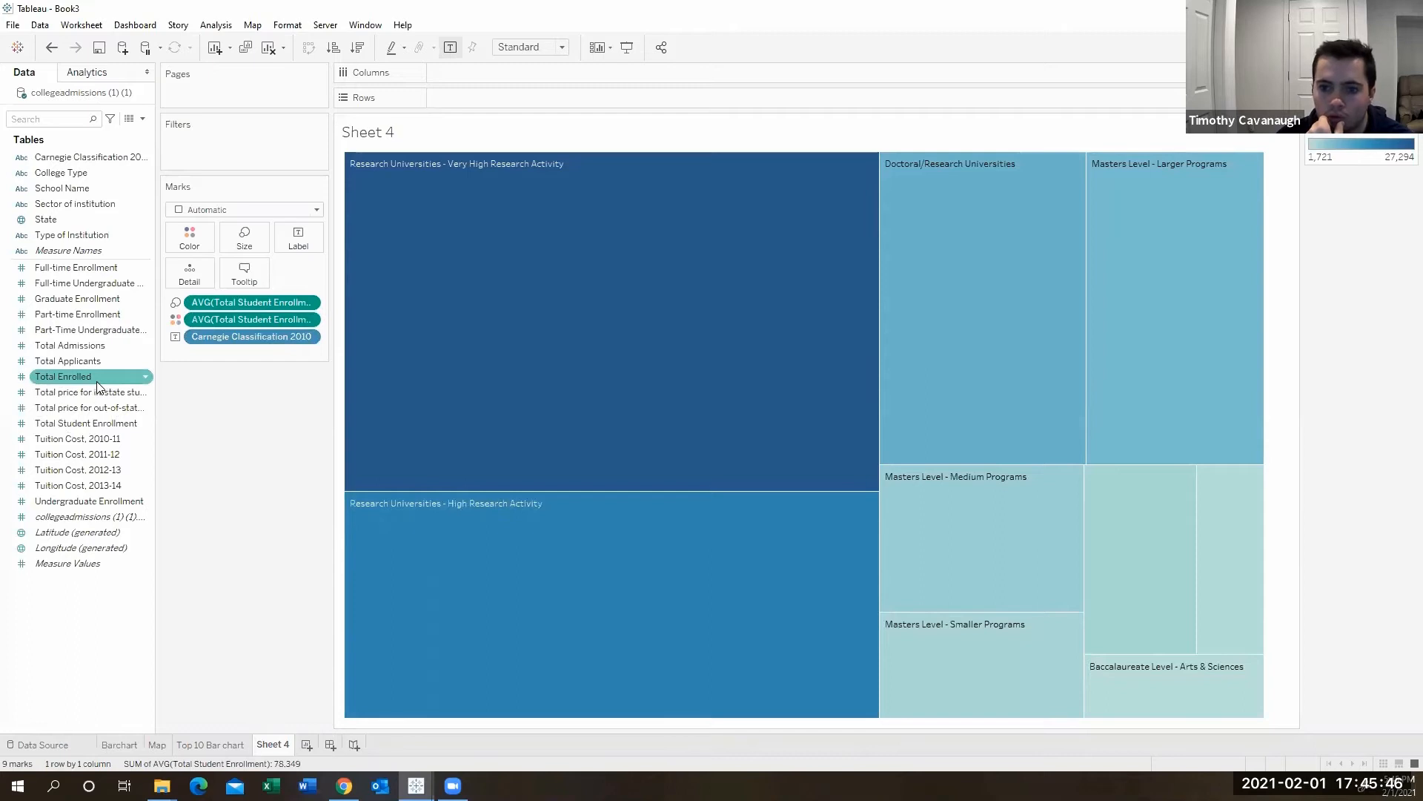
left_click_drag(96, 421, 305, 238)
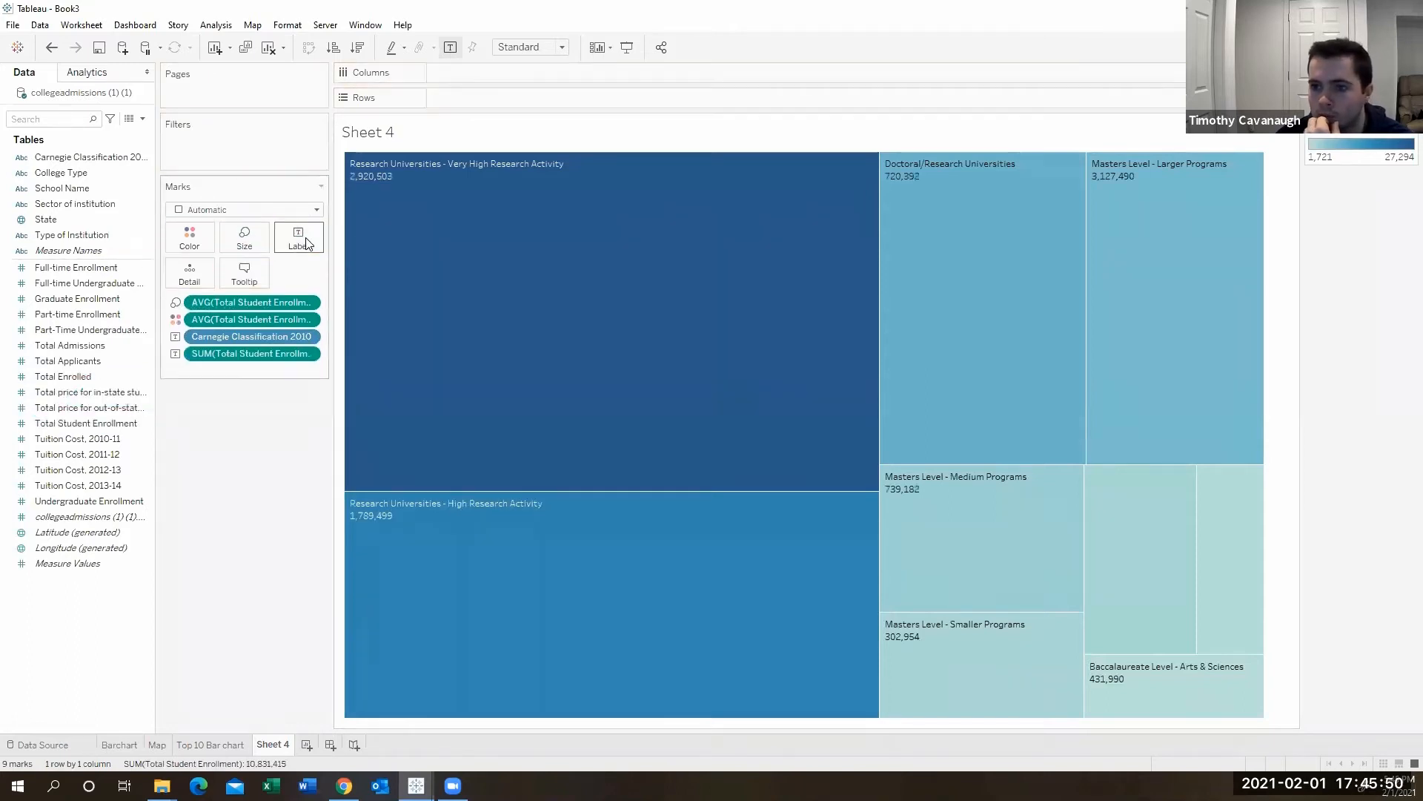
left_click(309, 355)
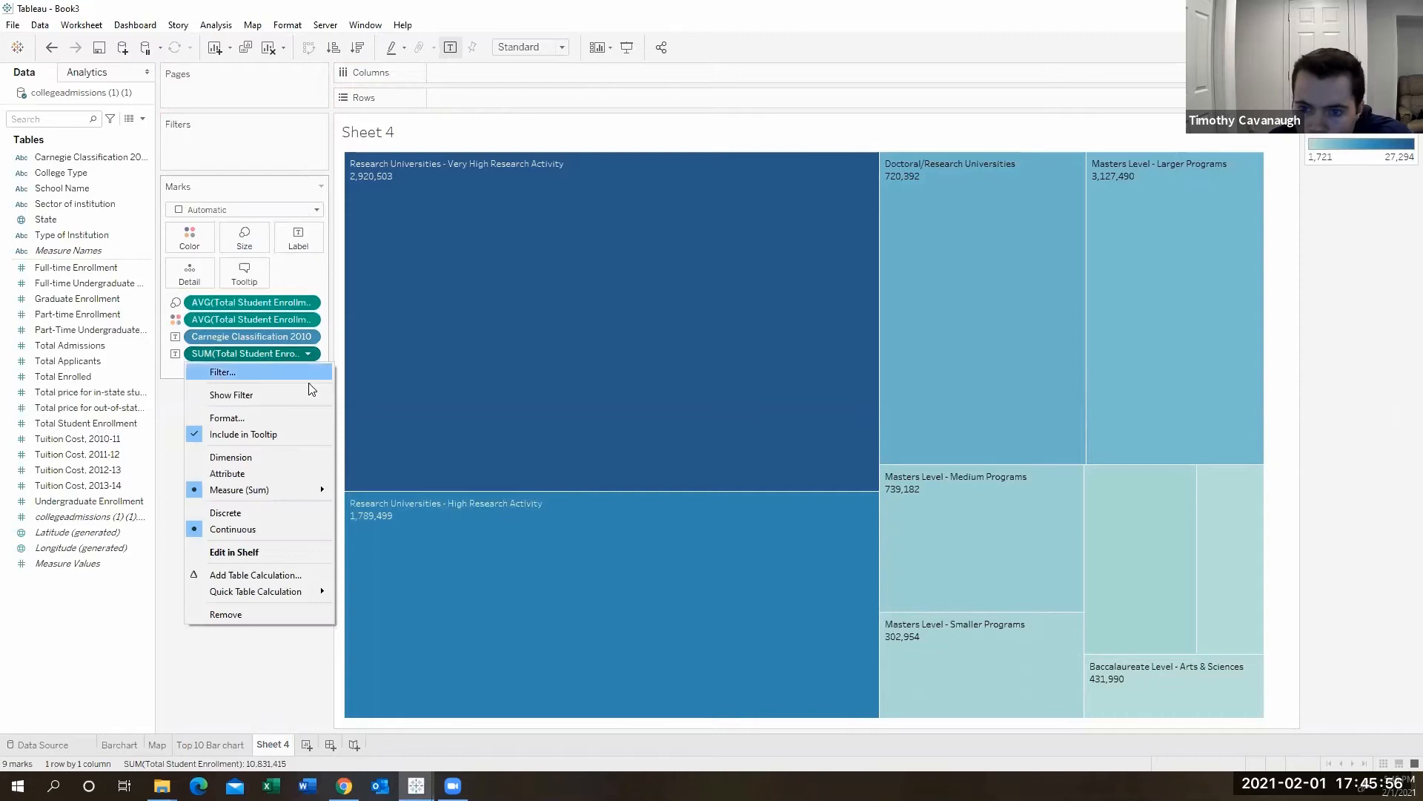
mouse_move(307, 491)
left_click(391, 511)
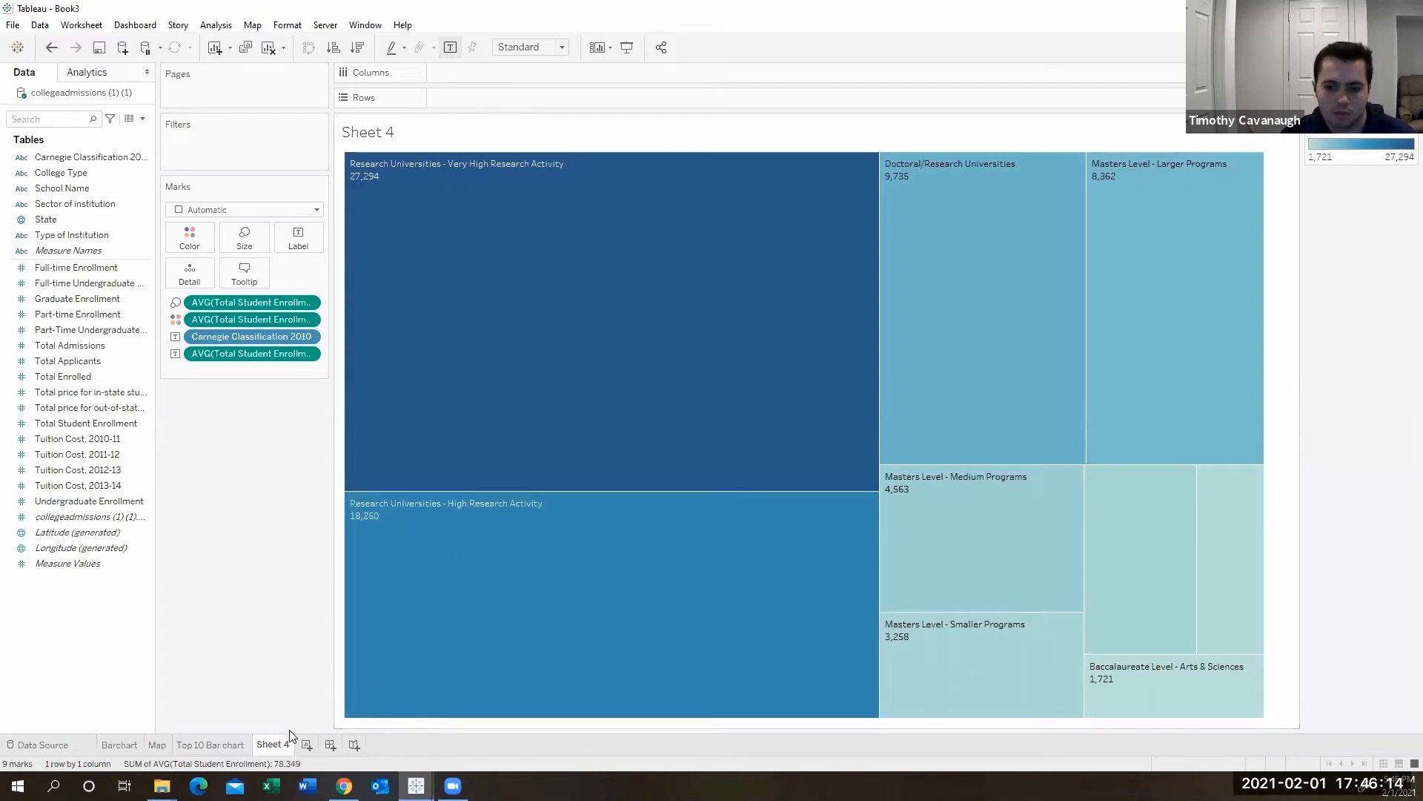
- Rename the worksheet as Treemap
double_click(273, 745)
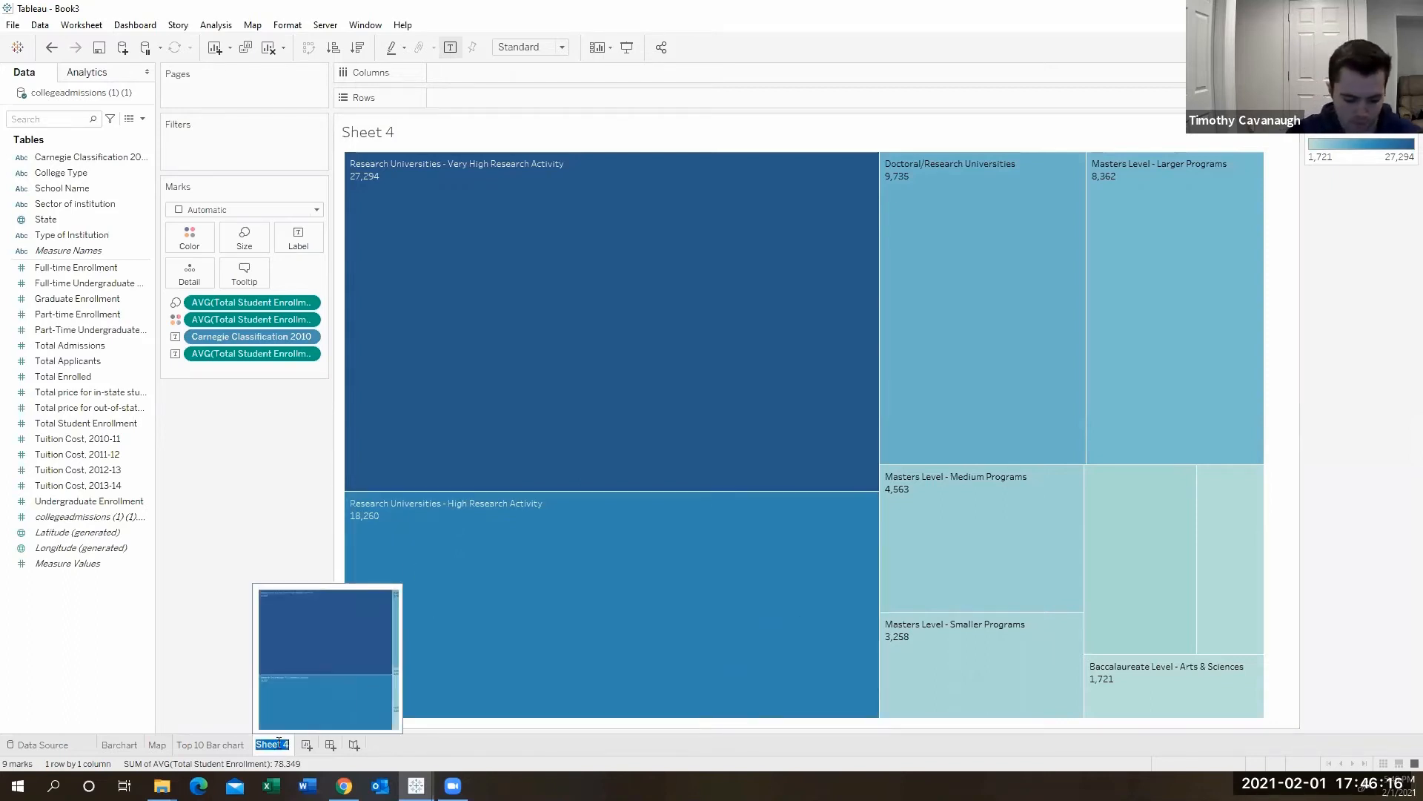
type("Treemap")
key("Return")
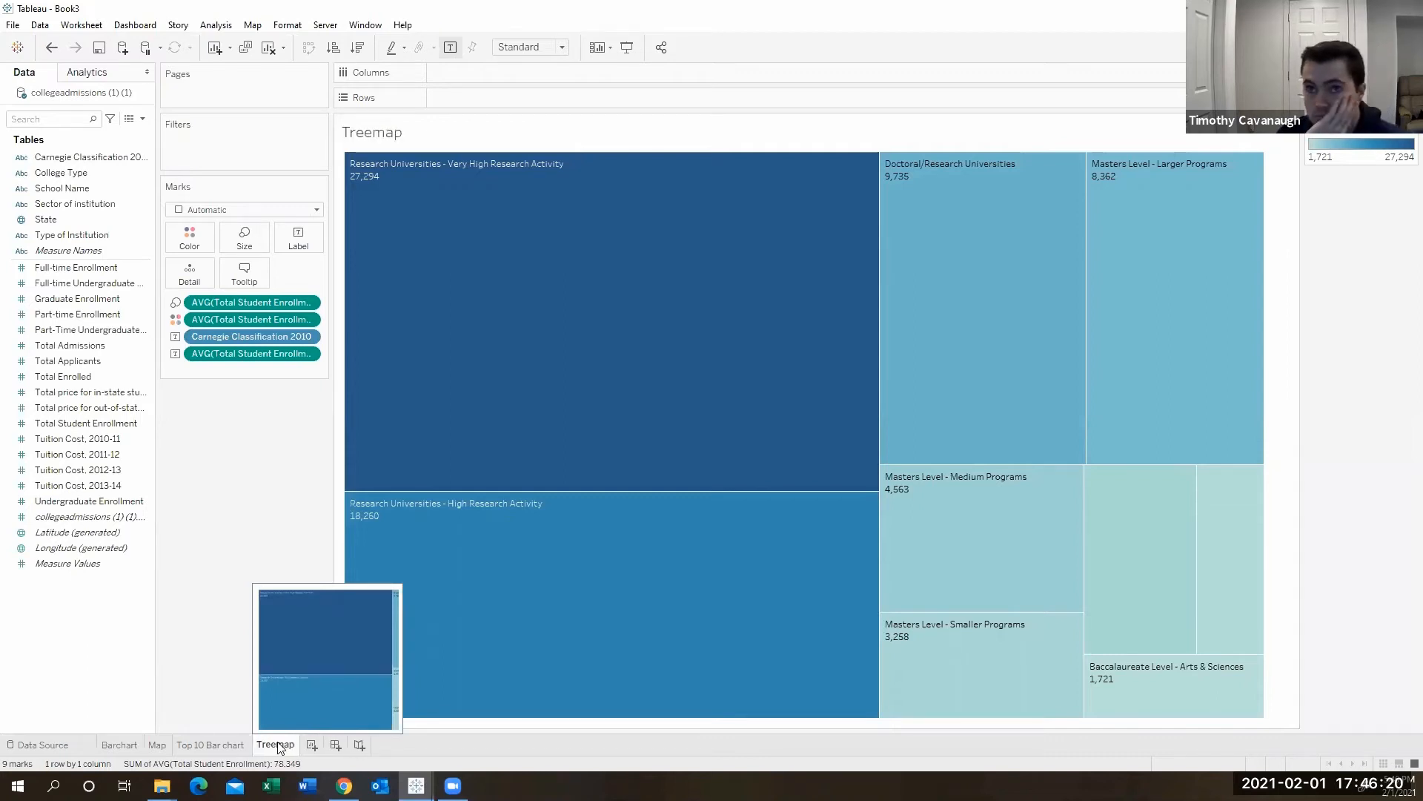
- On the Barchart sheet, add State to the filters
left_click(125, 748)
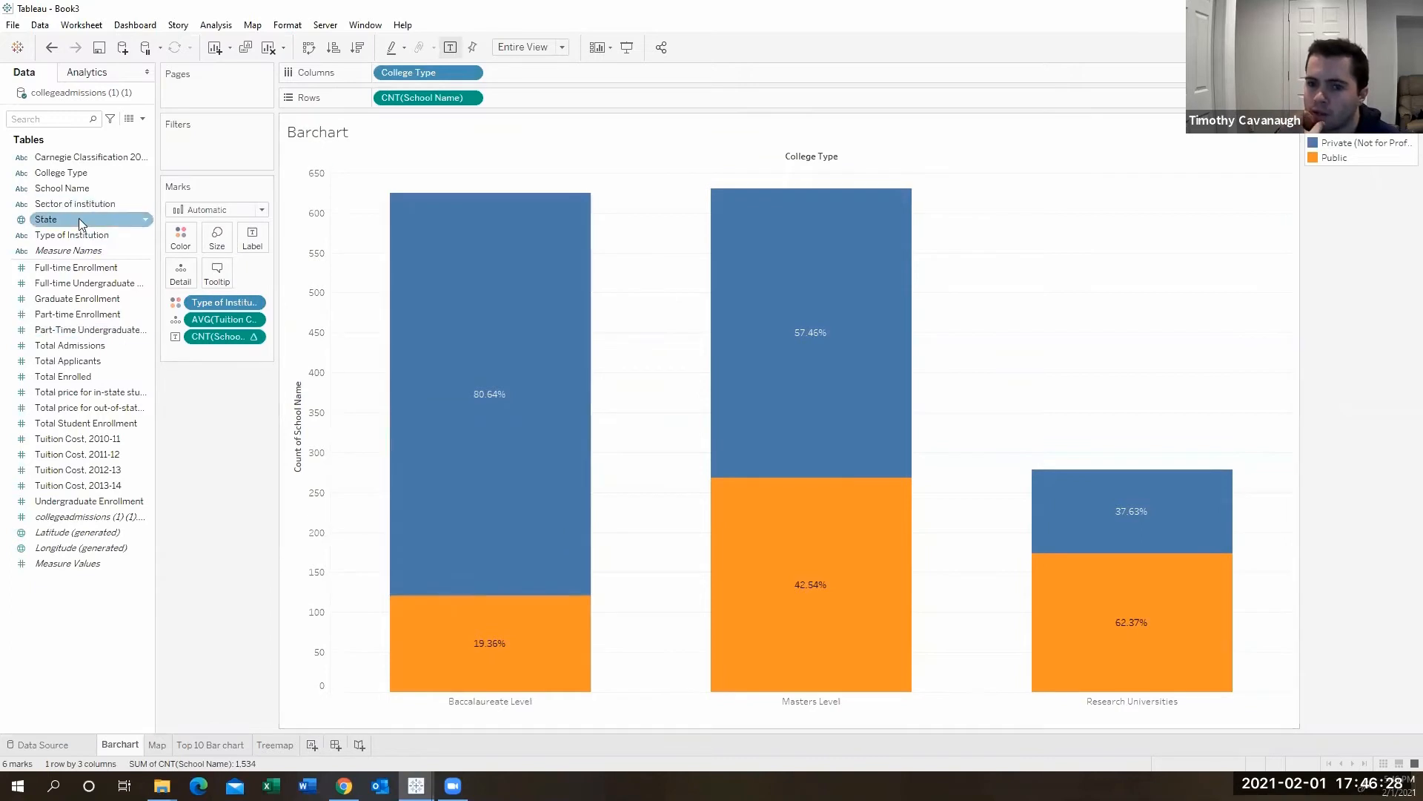
left_click_drag(79, 218, 218, 139)
left_click(563, 441)
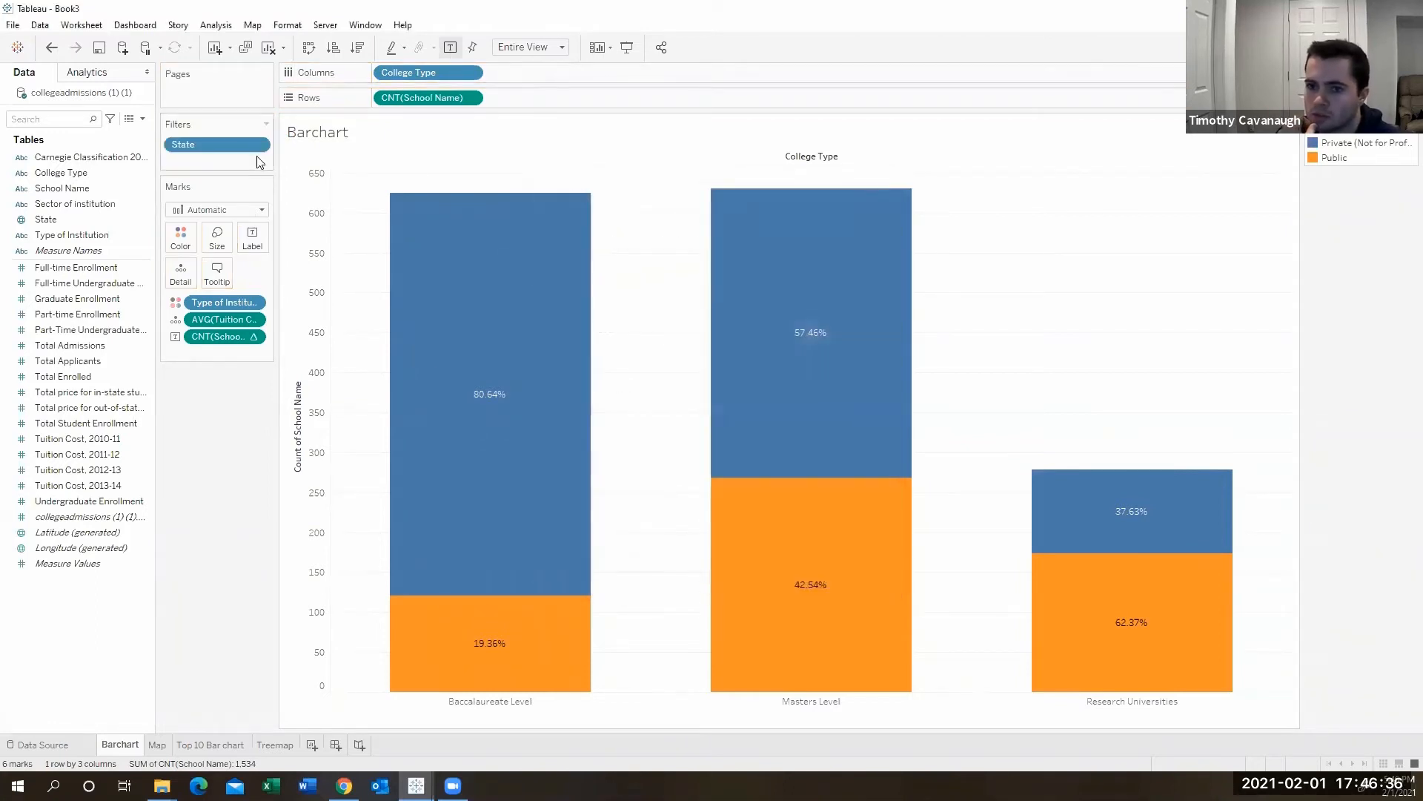
- Show the State filter and switch it to a single-value dropdown
left_click(257, 144)
left_click(261, 185)
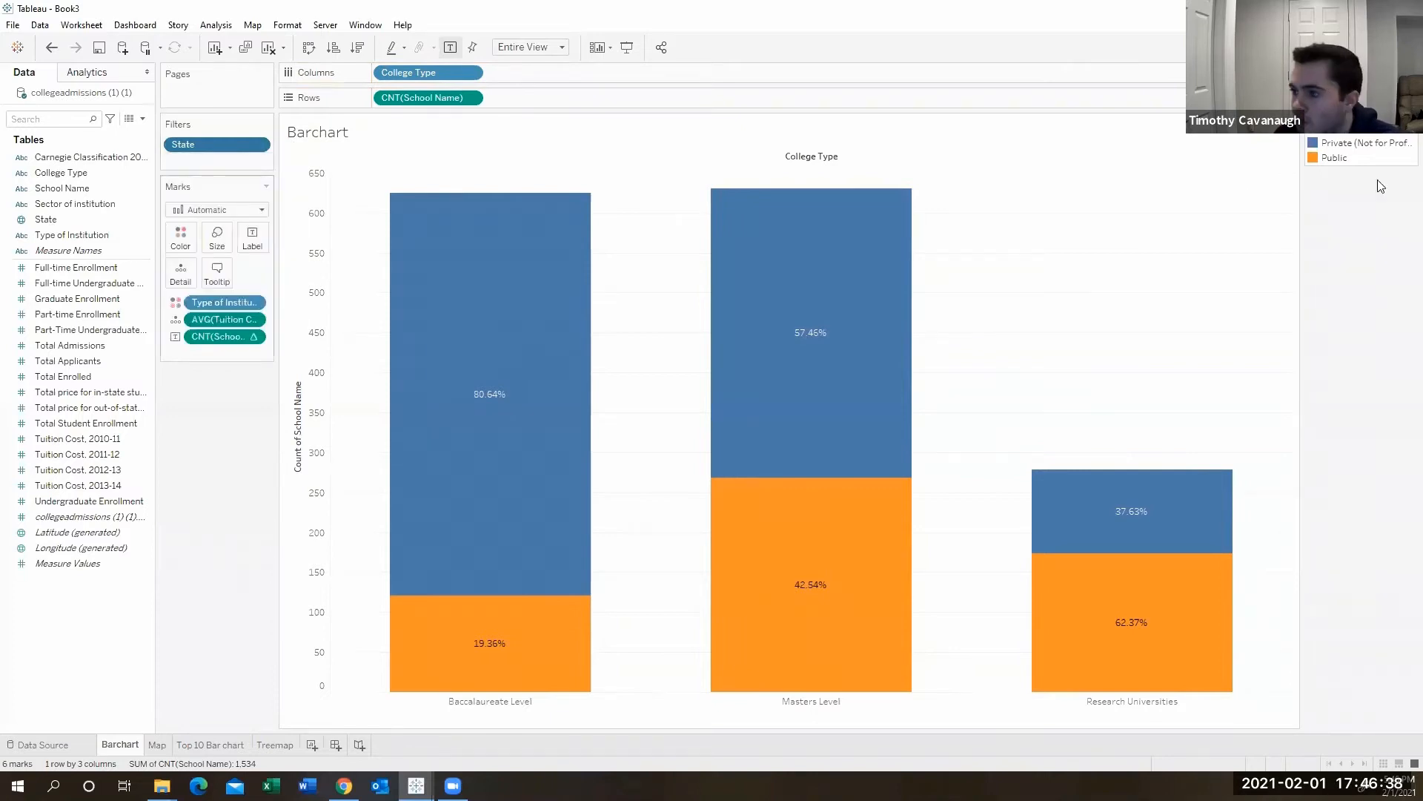
left_click(1411, 128)
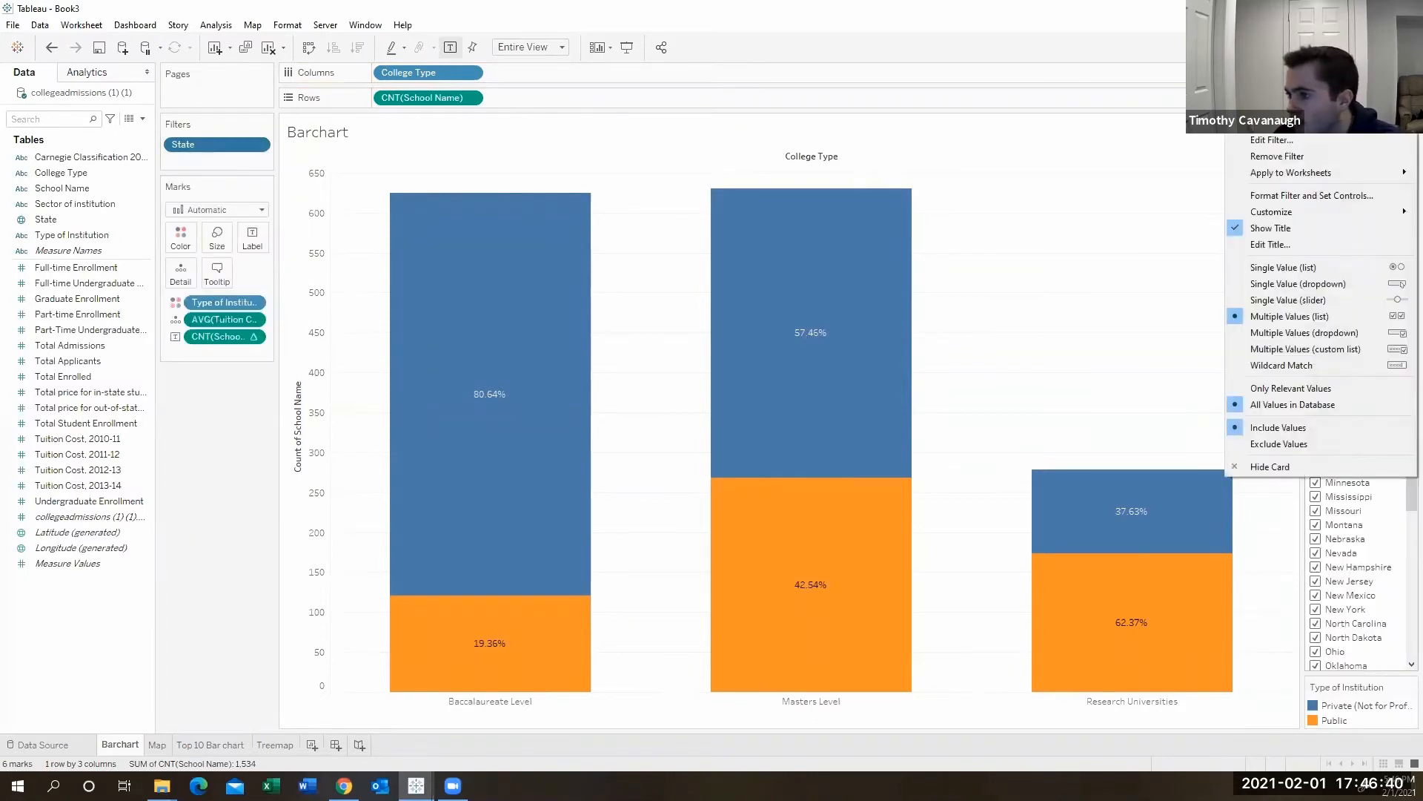
left_click(1320, 285)
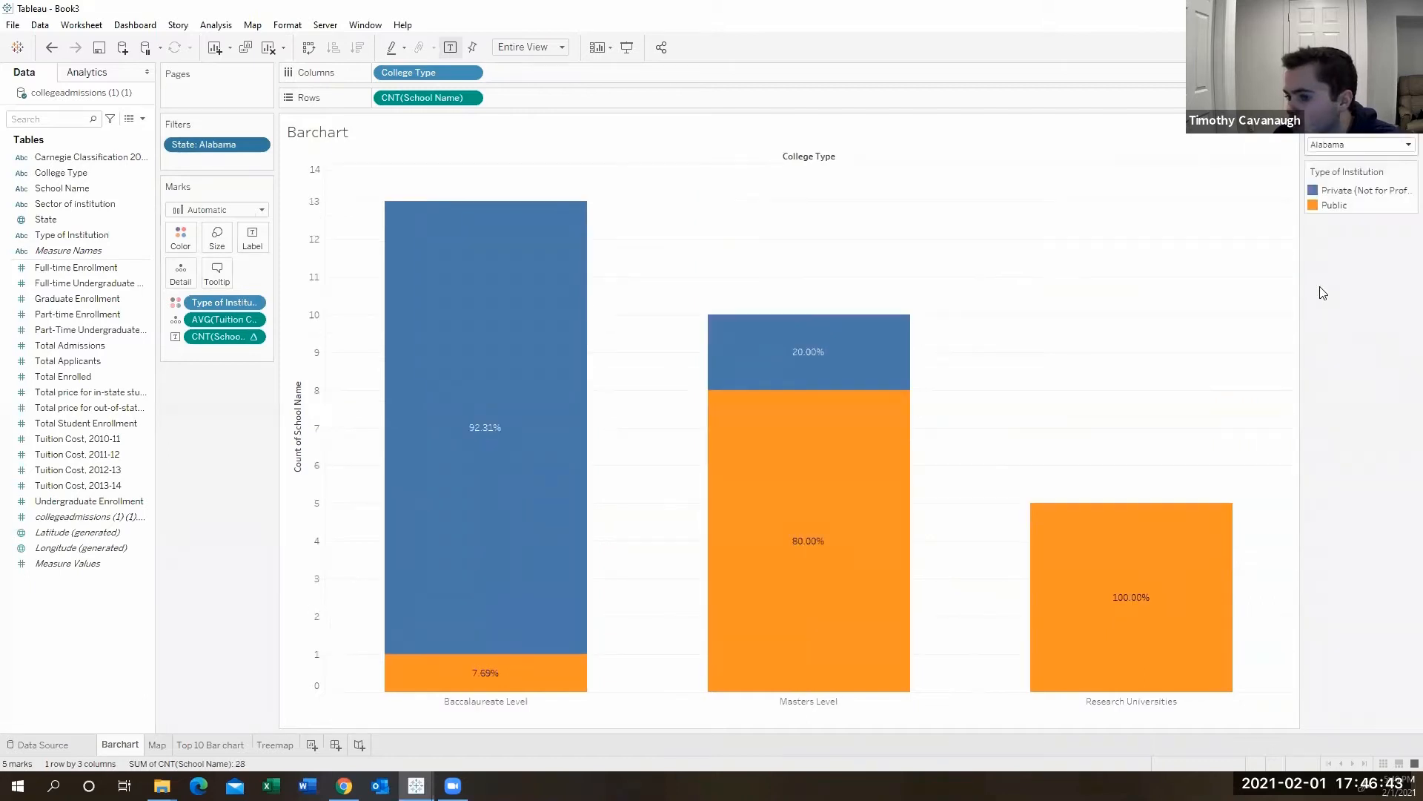
- Create a new dashboard and place the Map sheet on it
left_click(268, 745)
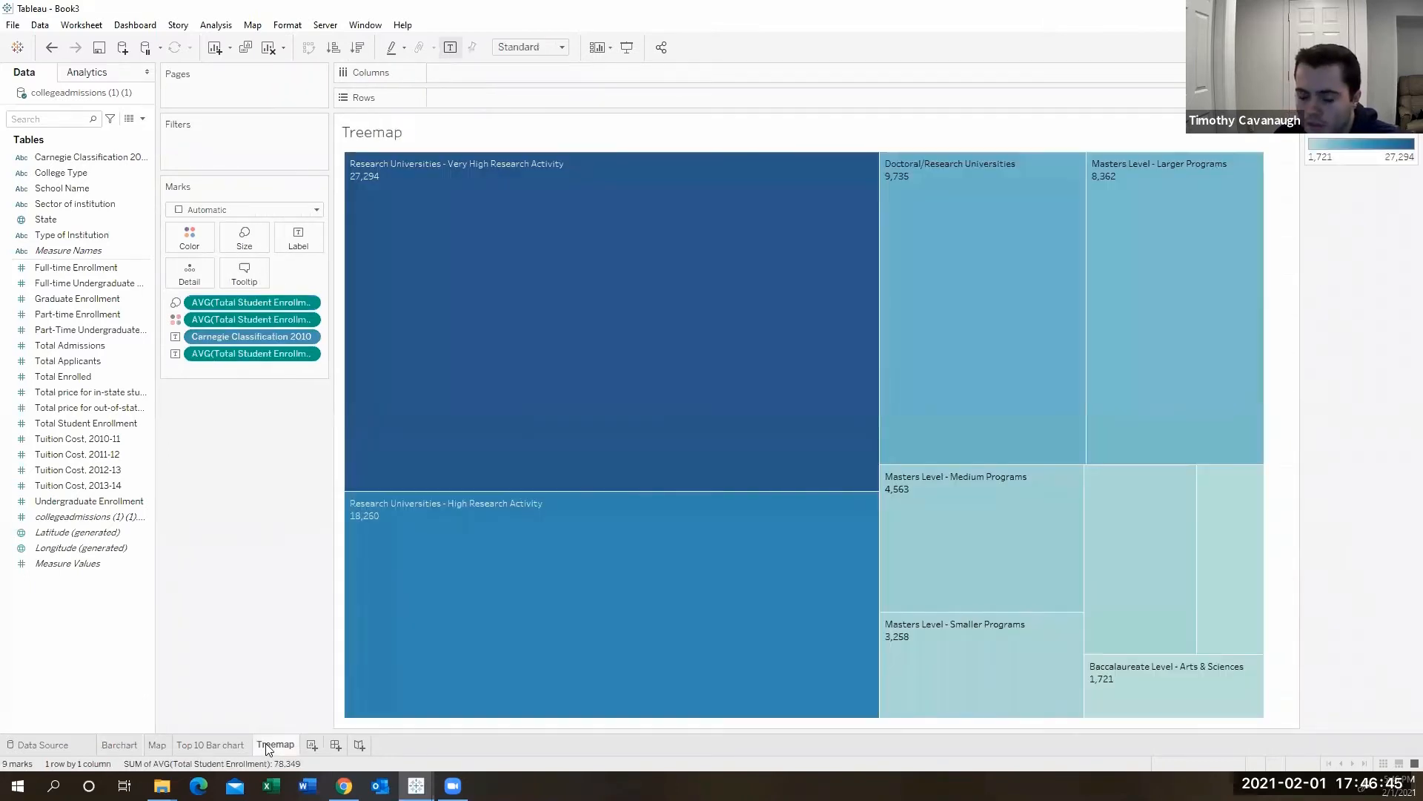
left_click(334, 746)
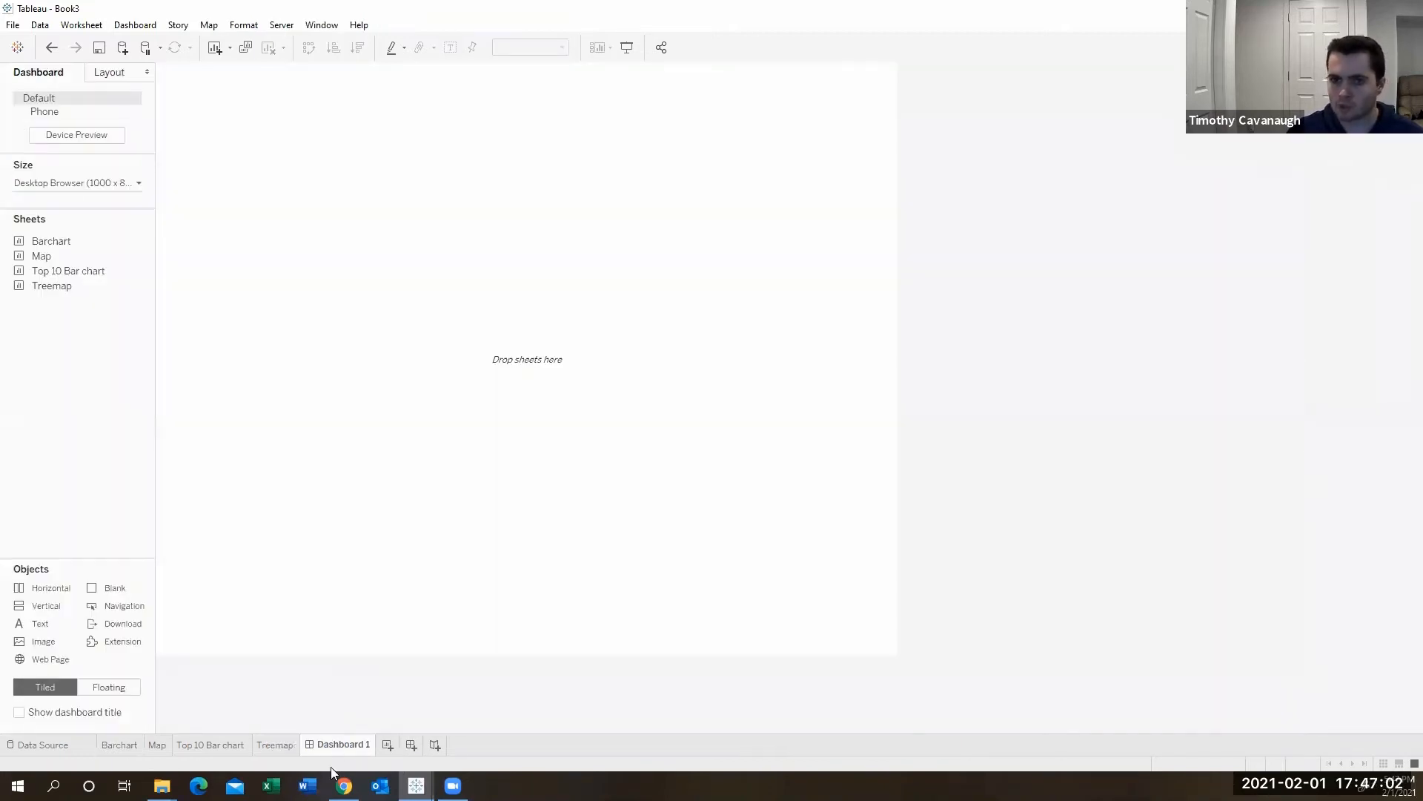
mouse_move(92, 250)
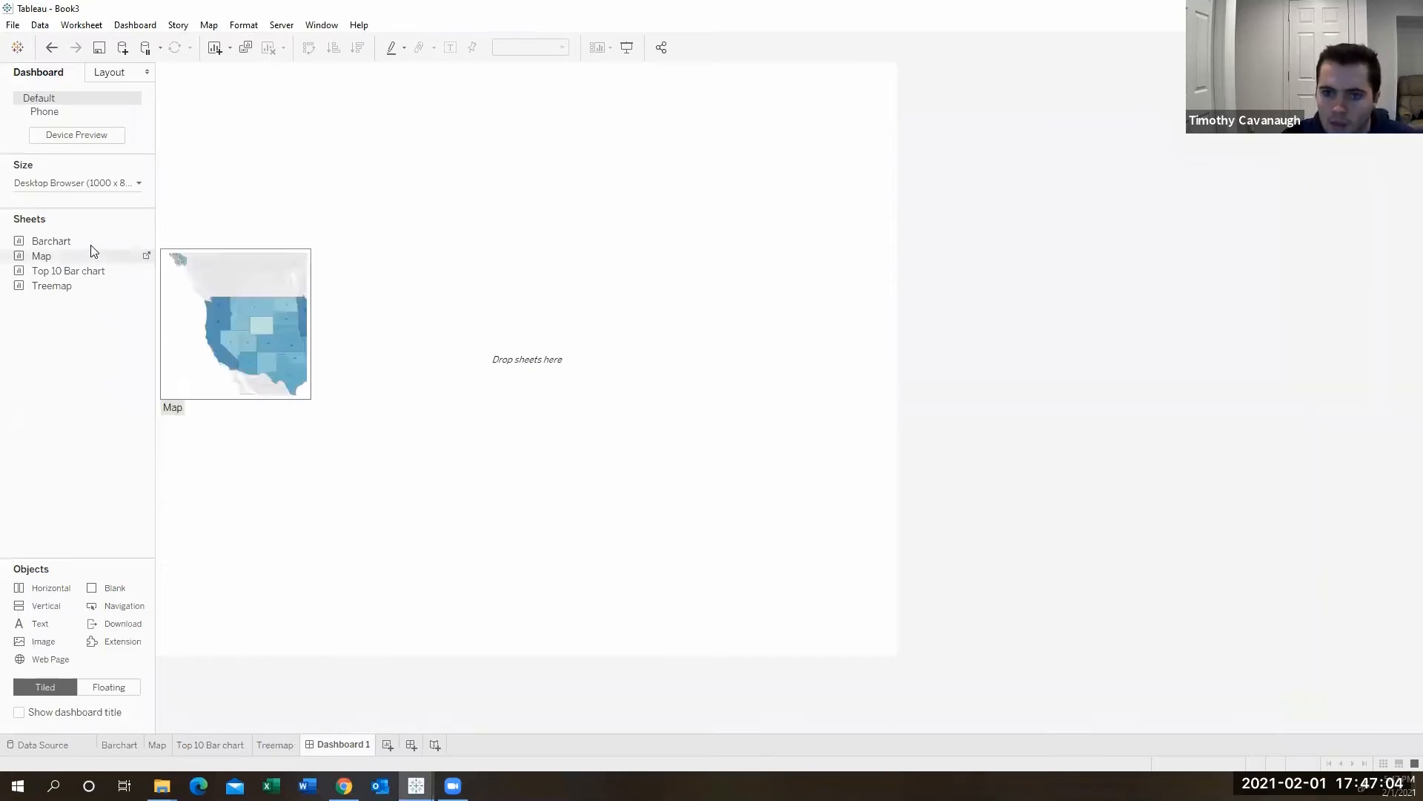
mouse_move(68, 280)
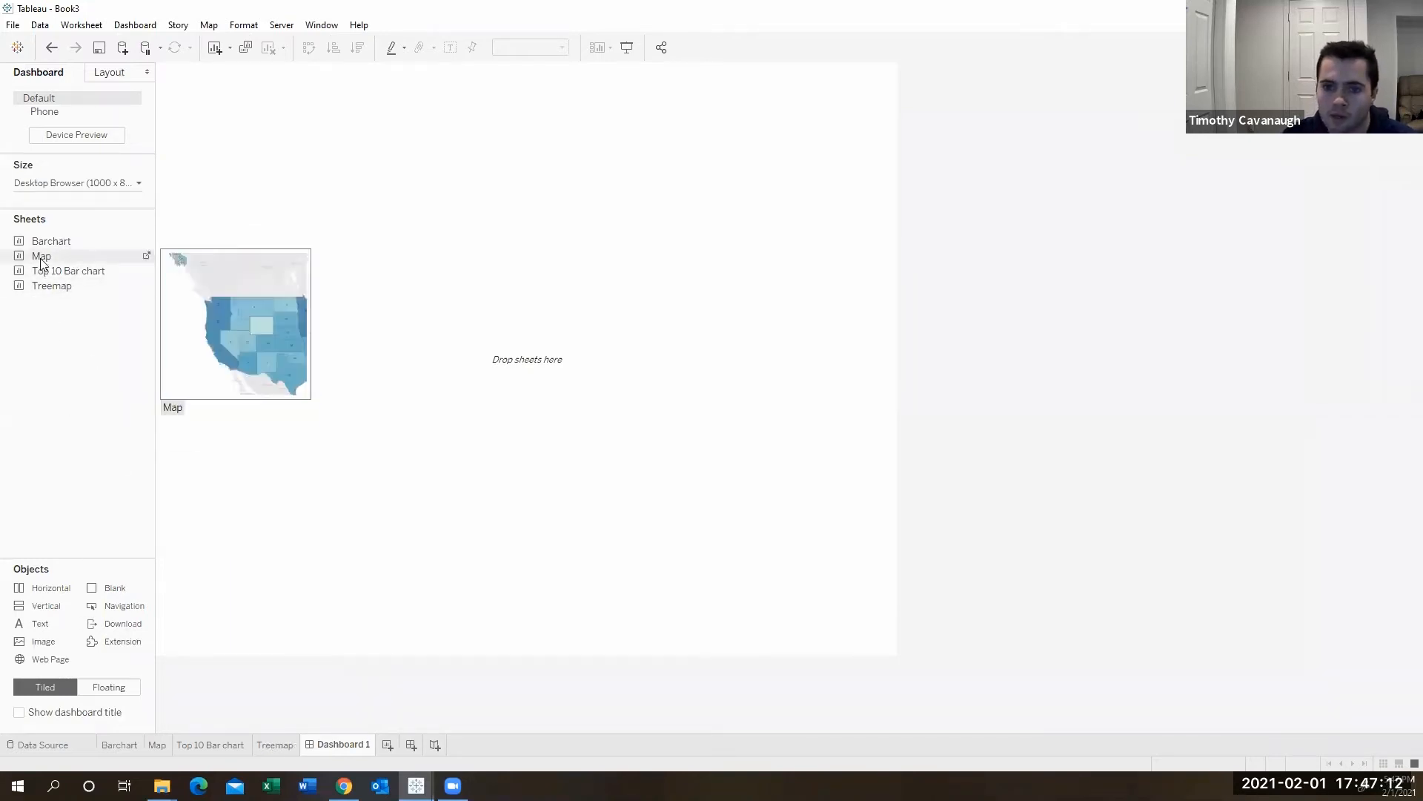
left_click_drag(129, 258, 277, 251)
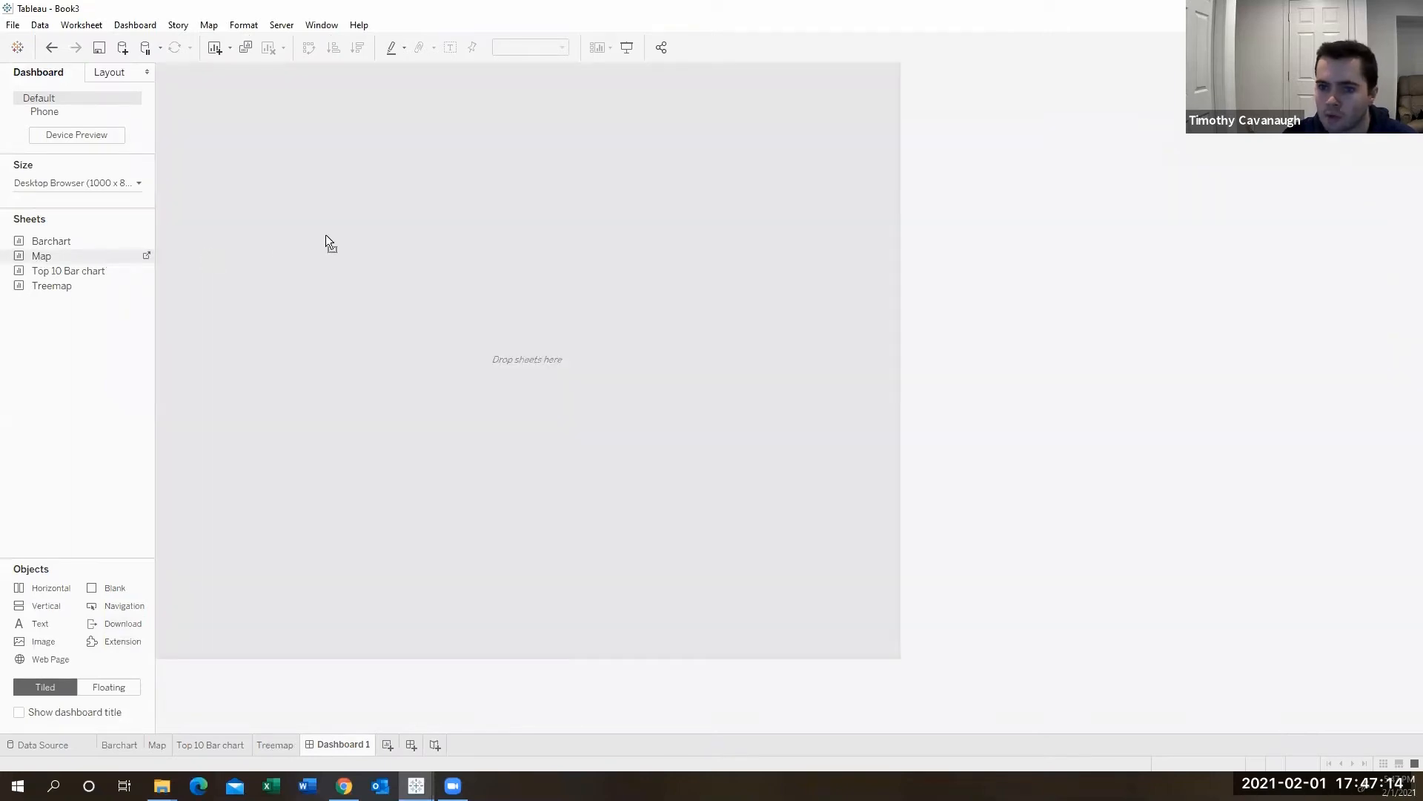
left_click_drag(485, 215, 484, 219)
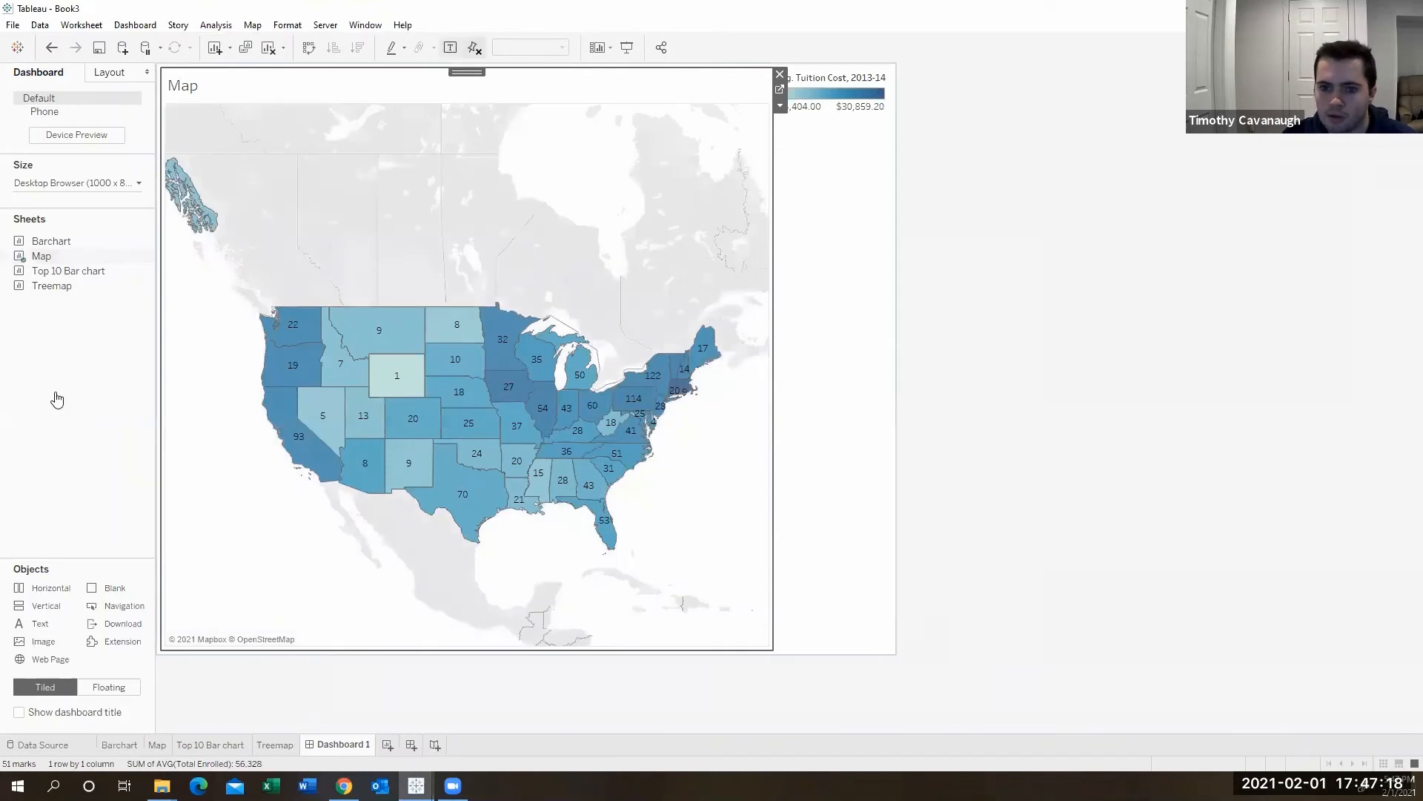
- Place the Barchart sheet on the dashboard below the map
left_click_drag(88, 269, 238, 408)
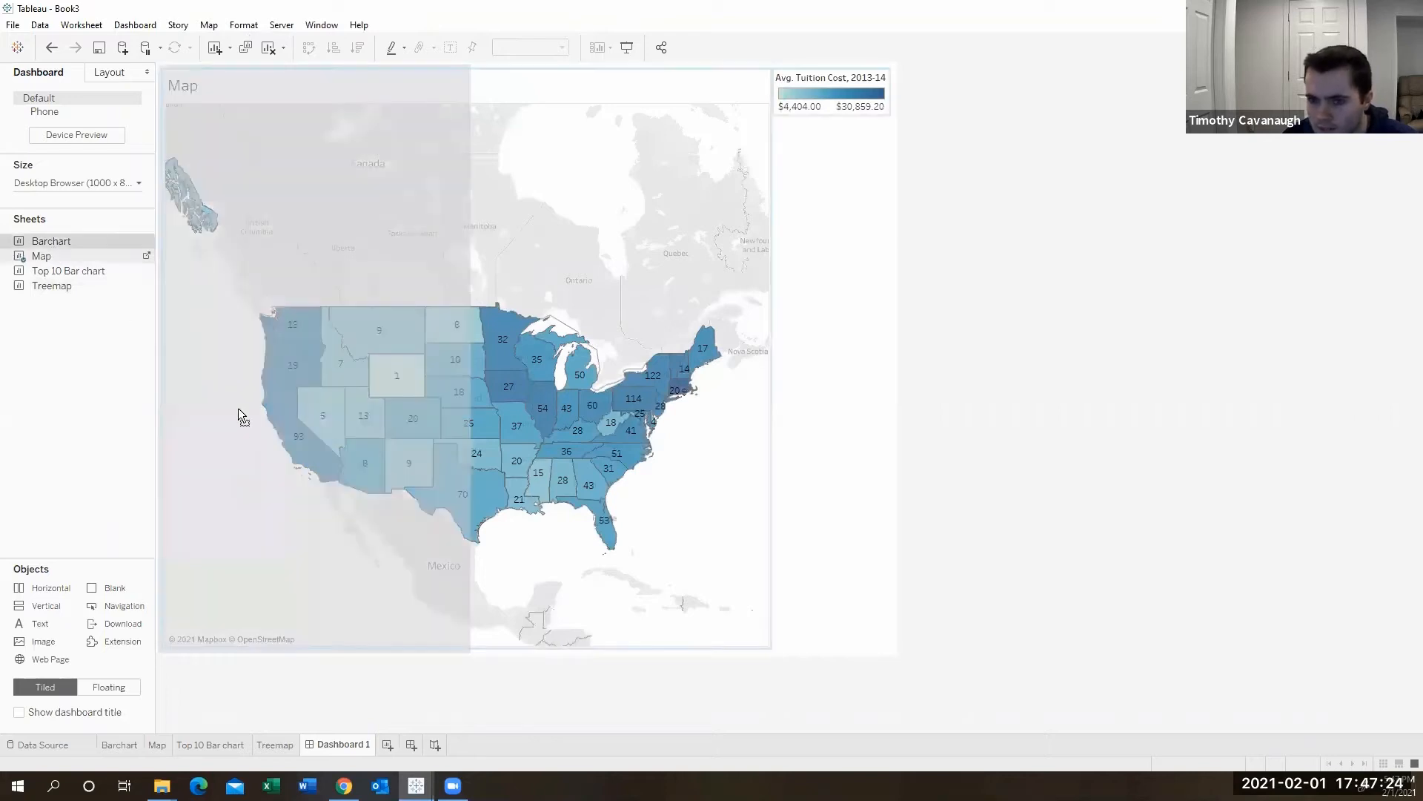
left_click_drag(344, 519, 396, 567)
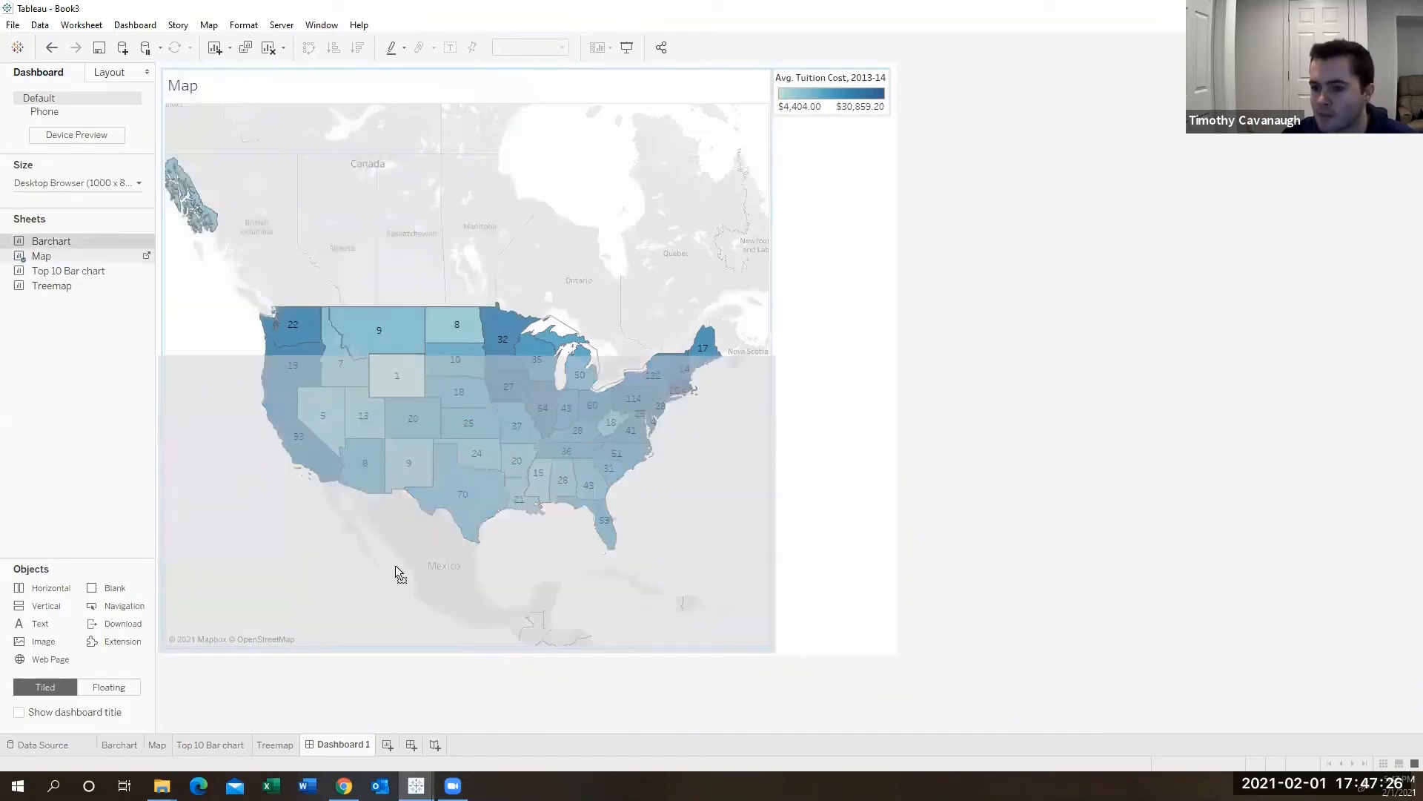
left_click_drag(620, 531, 563, 521)
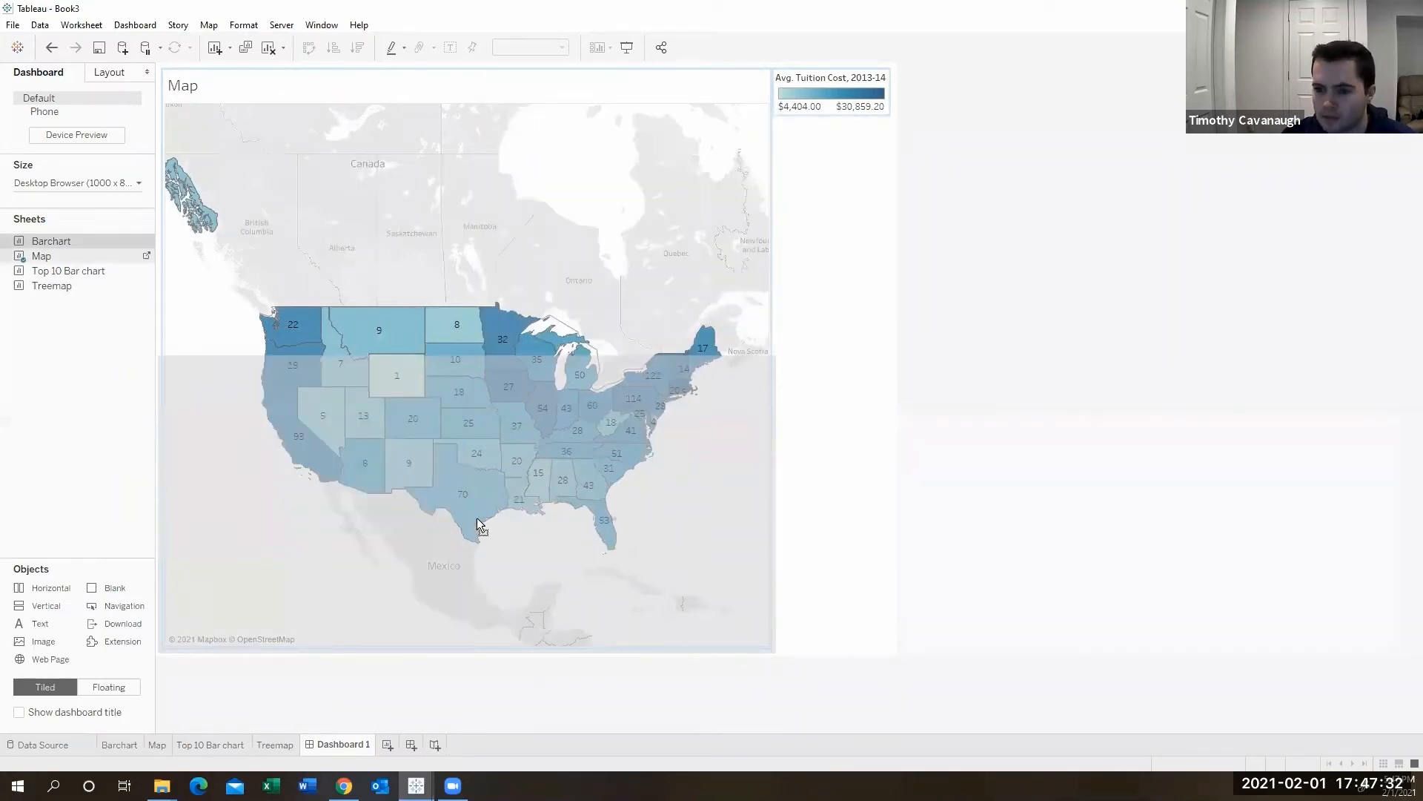
left_click_drag(477, 523, 477, 523)
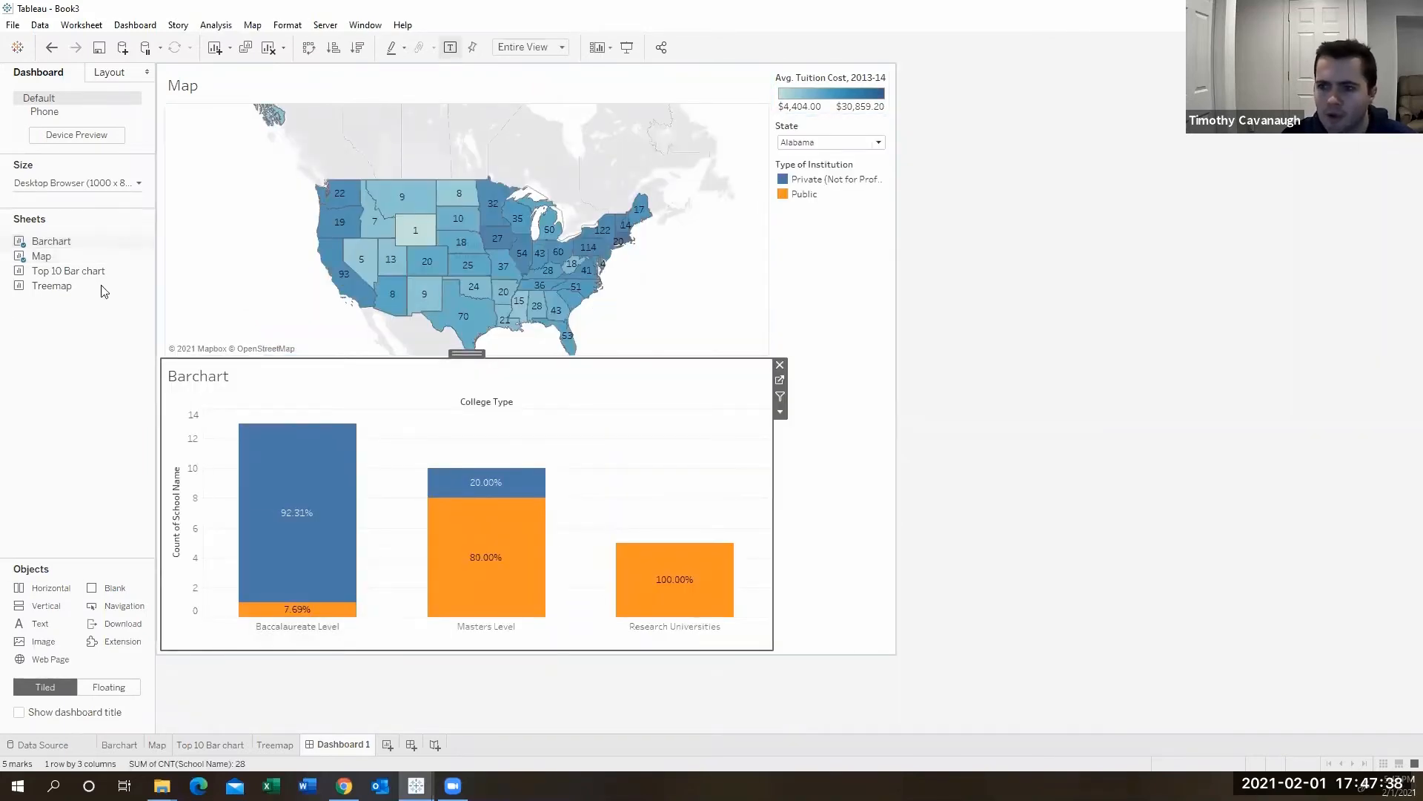
- Add the Treemap sheet to the dashboard to the right of the bar chart
mouse_move(101, 290)
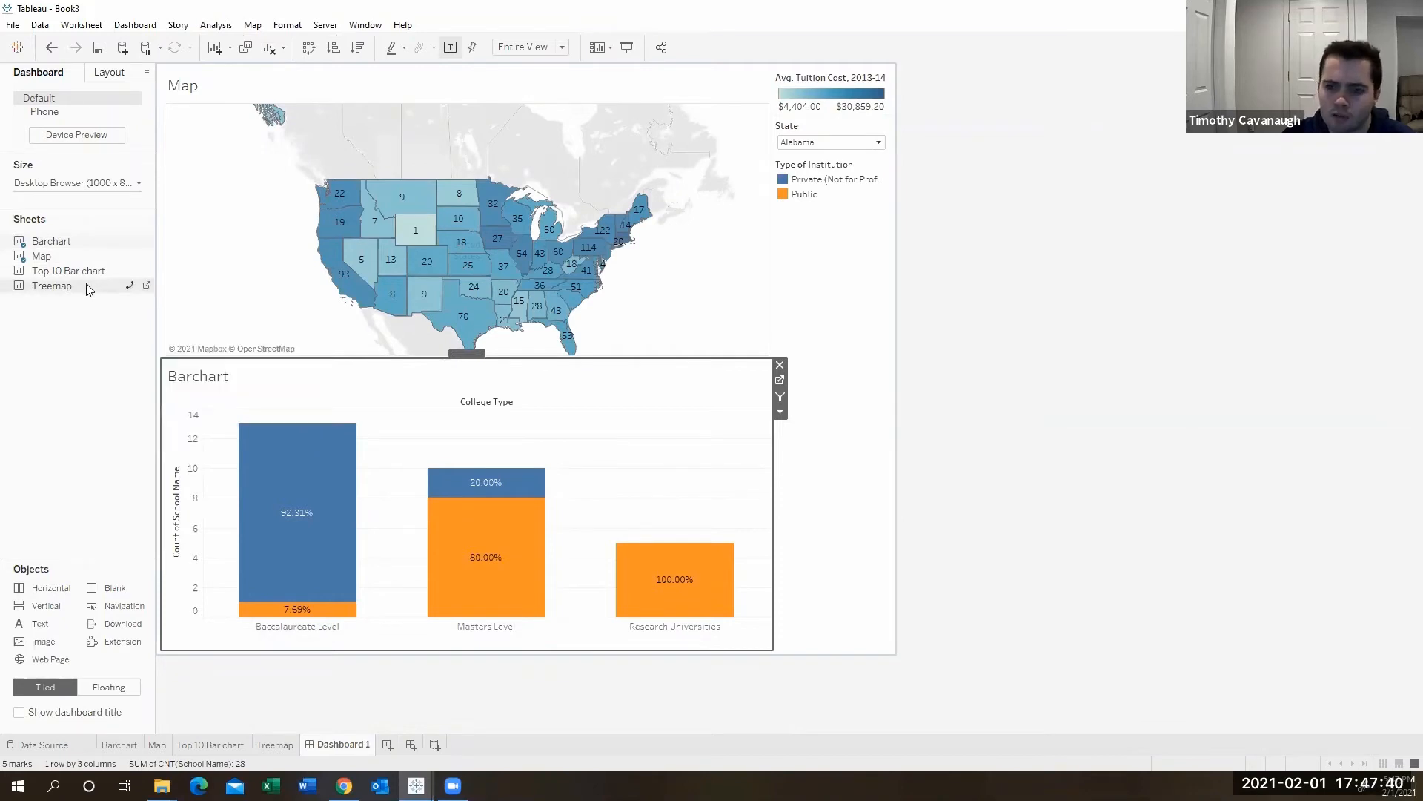
left_click_drag(99, 293, 583, 528)
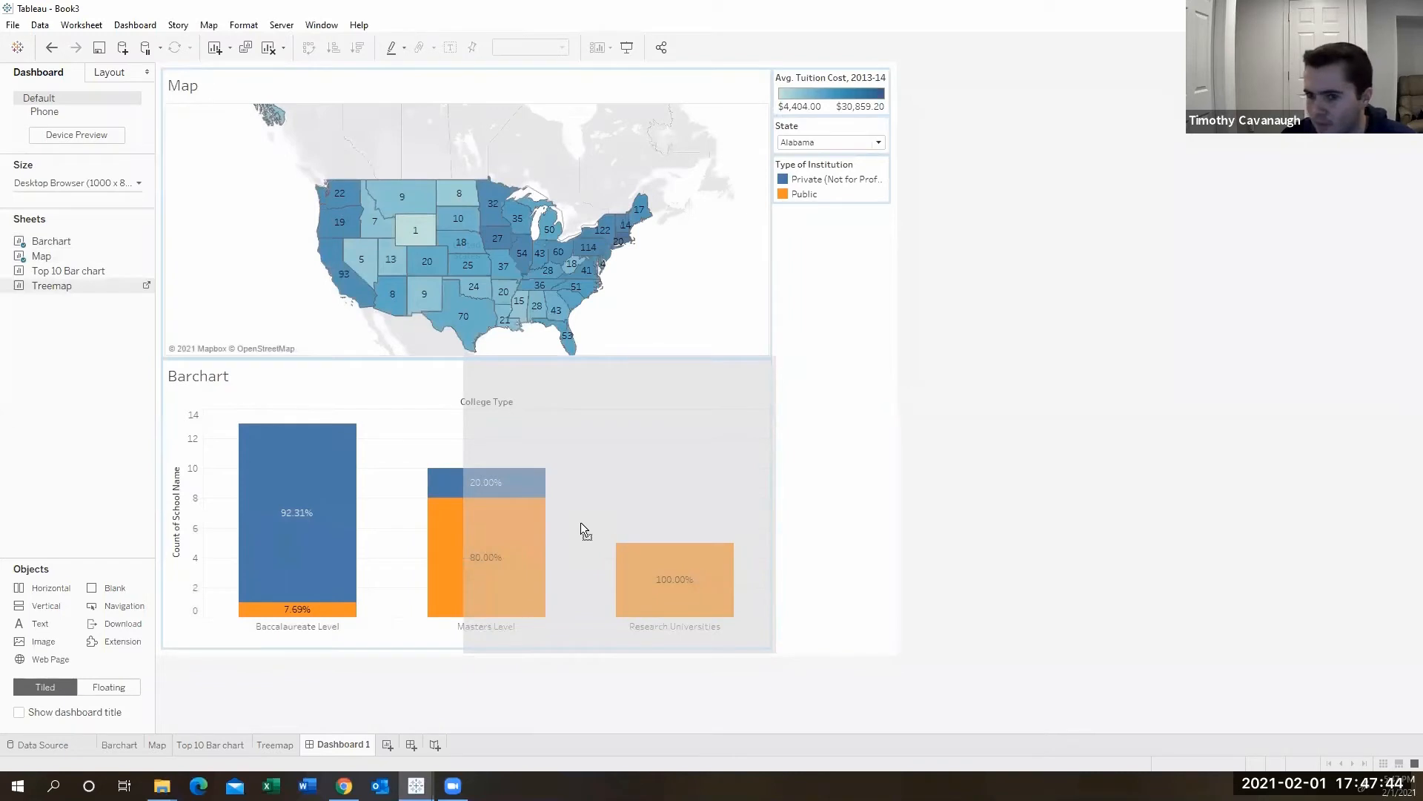
left_click_drag(581, 522, 581, 522)
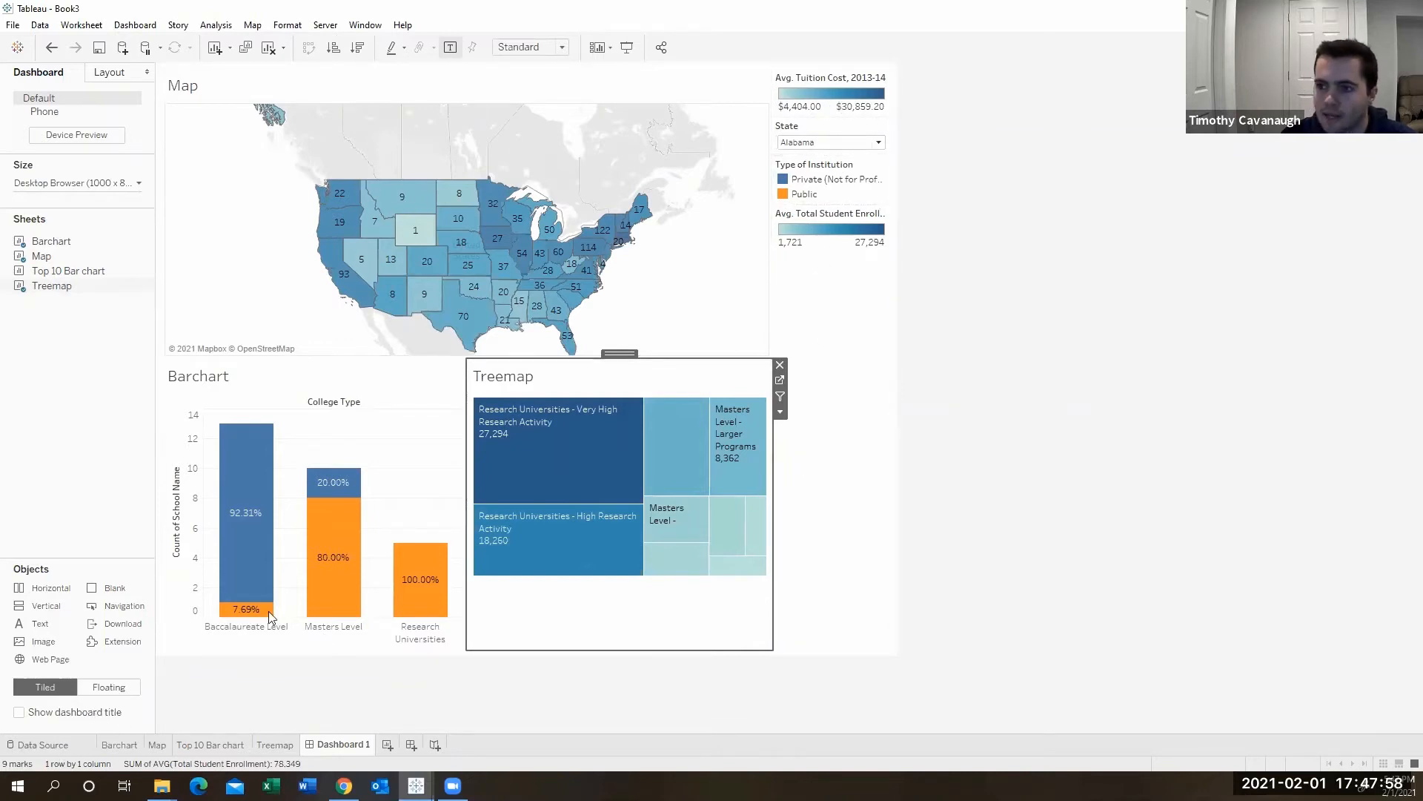
- Switch the dashboard's new-object placement mode from Tiled to Floating
left_click_drag(67, 271, 223, 222)
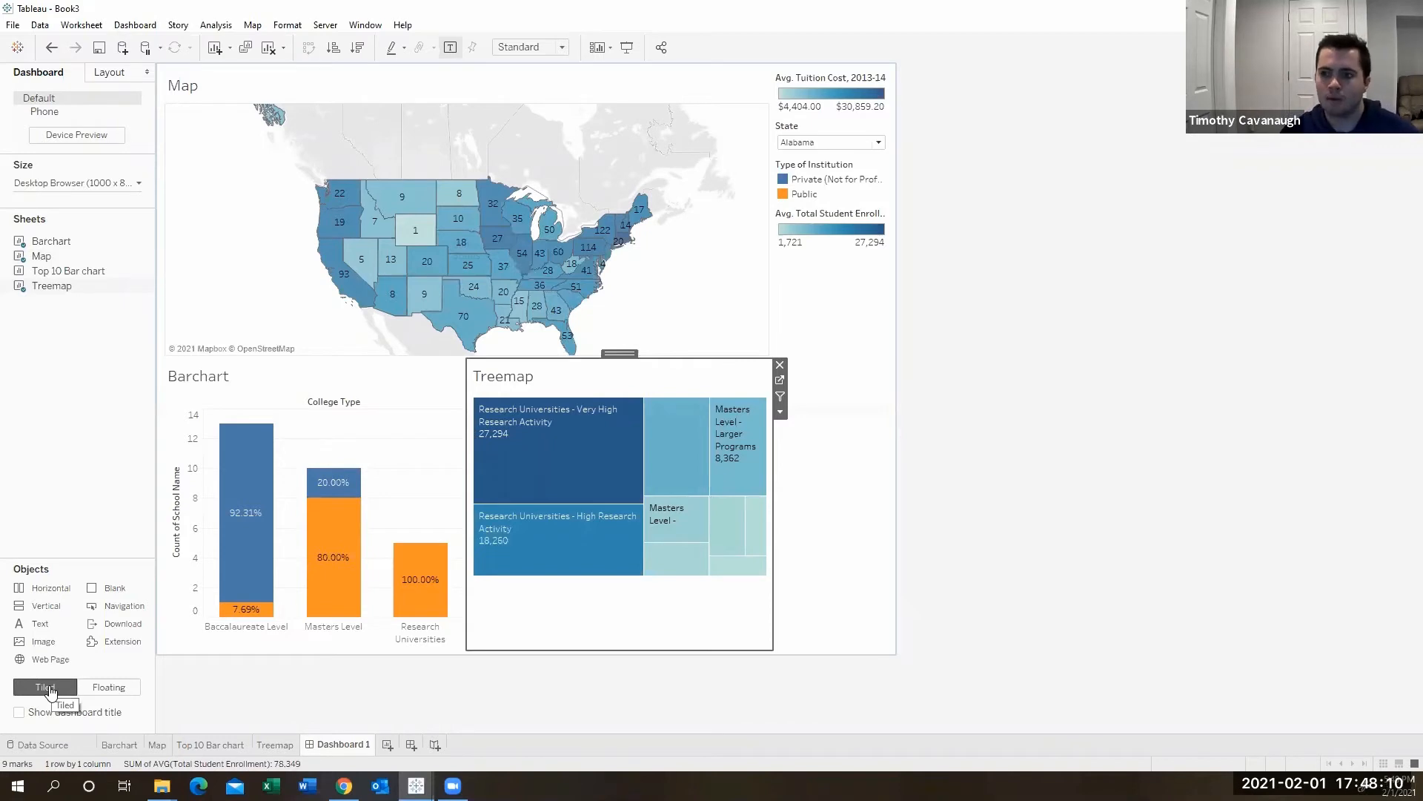
left_click(111, 685)
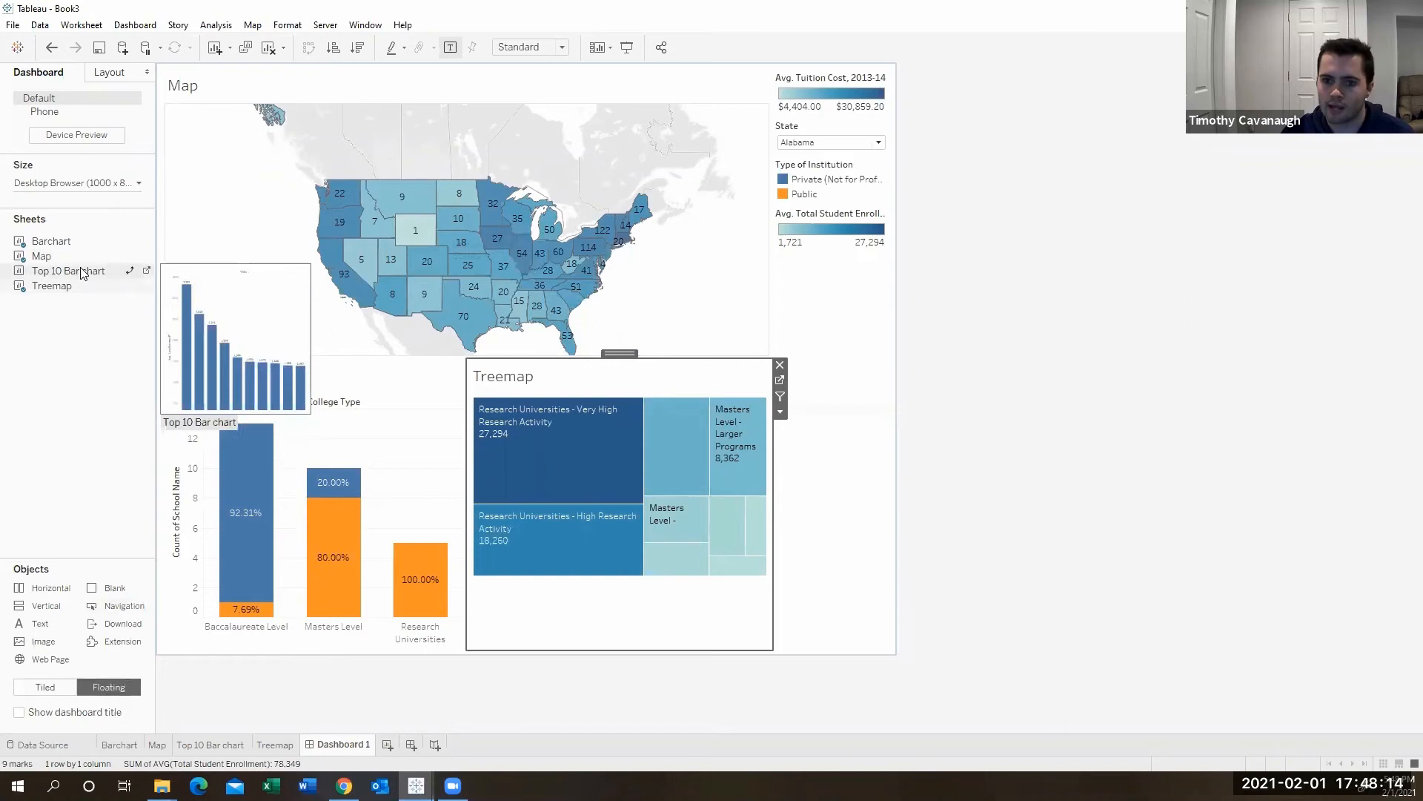
left_click_drag(81, 269, 532, 233)
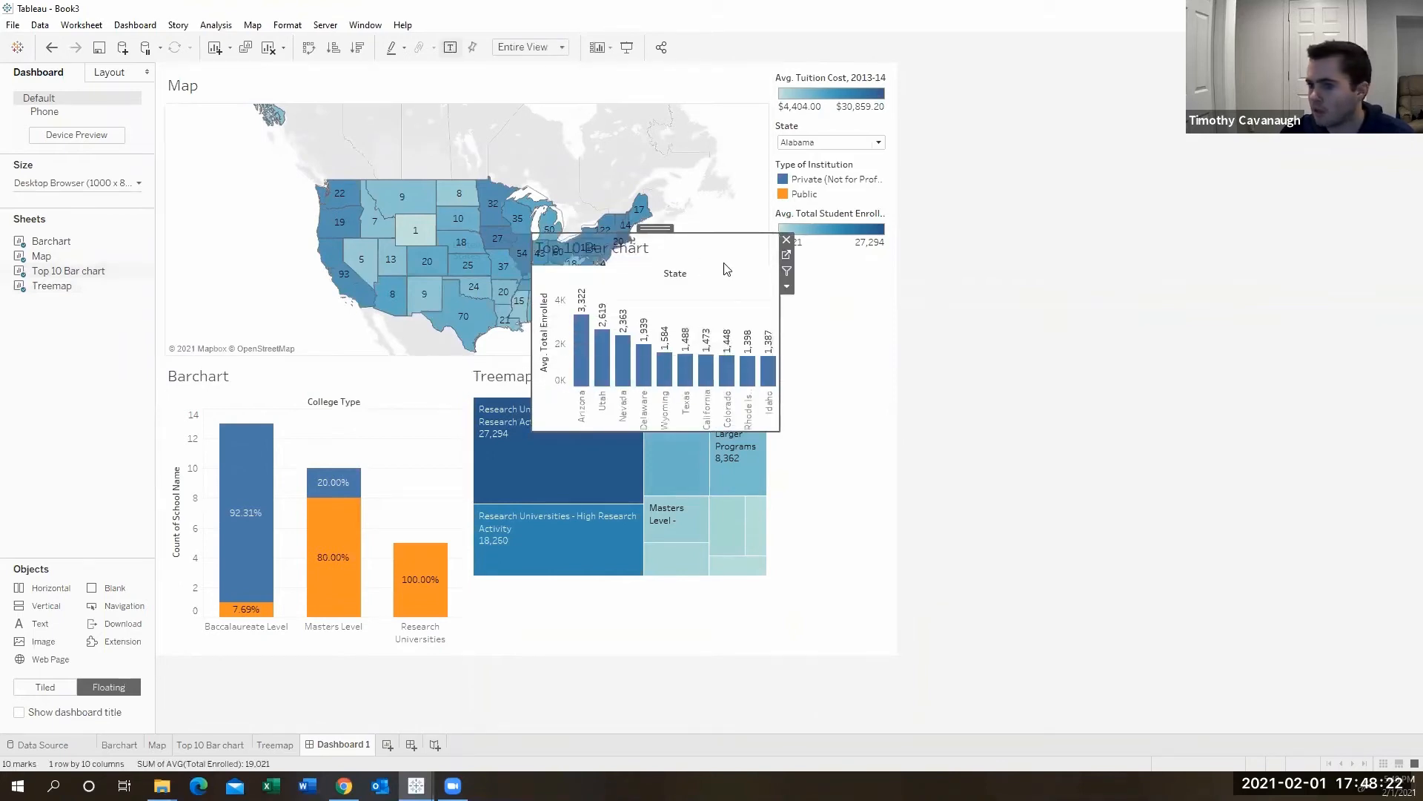
left_click_drag(646, 227, 327, 173)
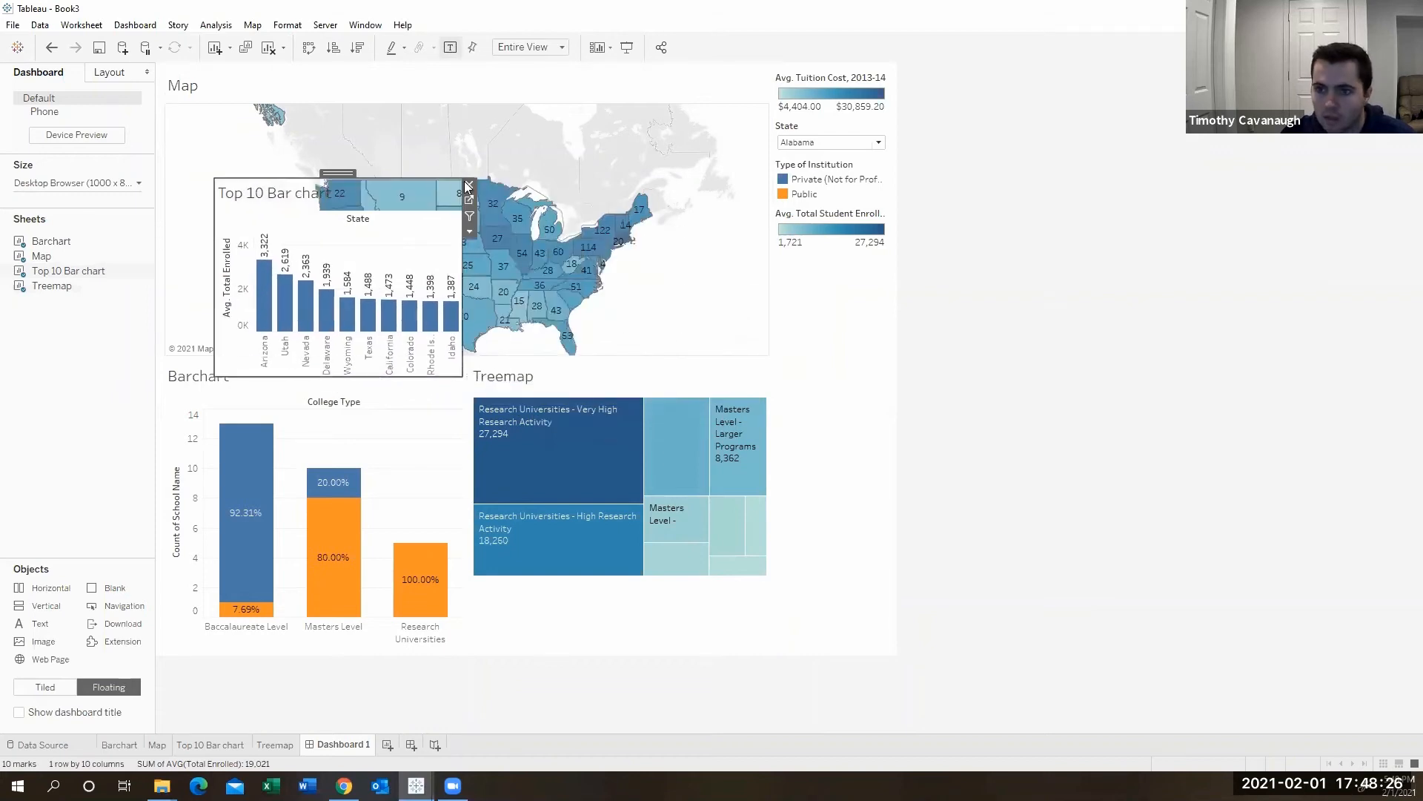
left_click(469, 186)
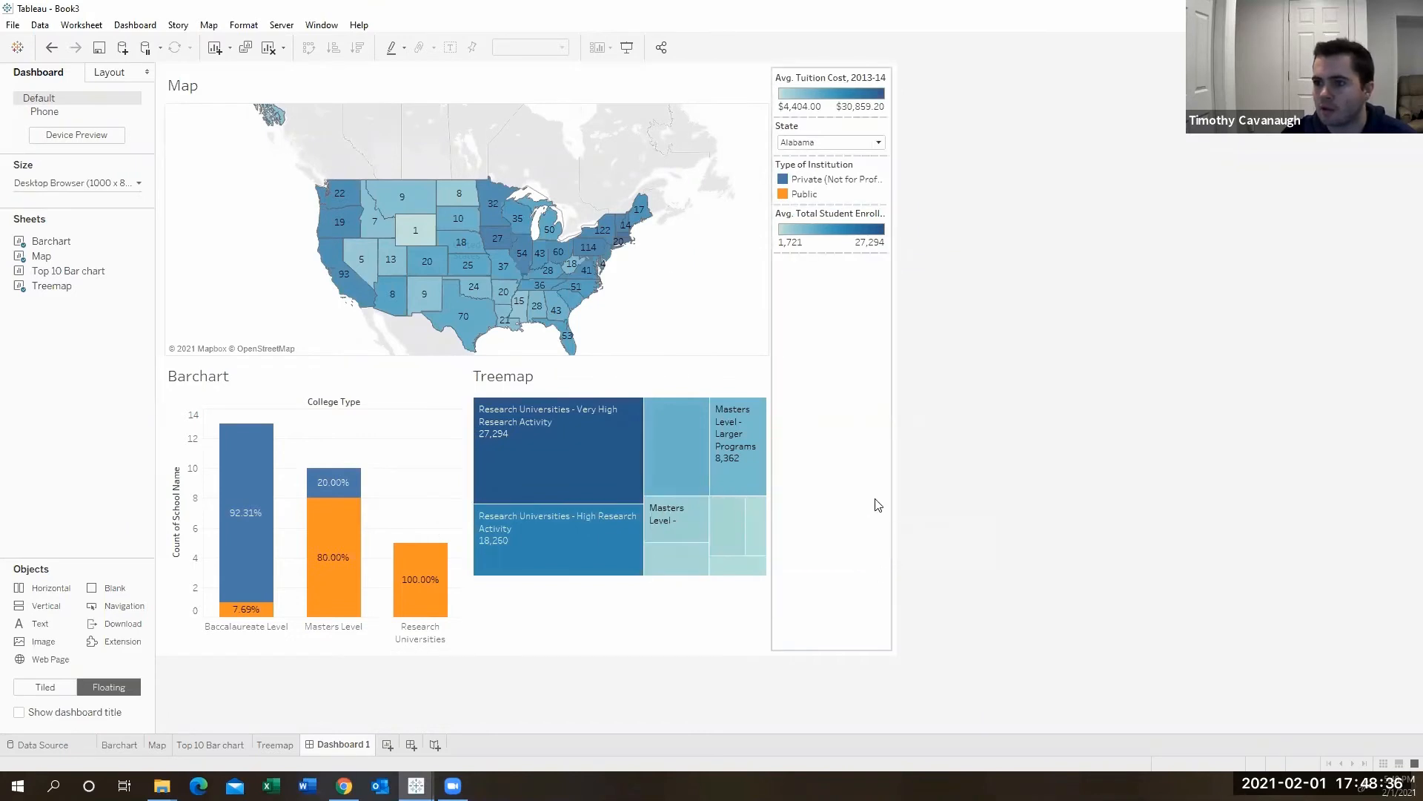
- Make the Avg. Tuition Cost legend floating and move it onto the map's upper right area
left_click(821, 75)
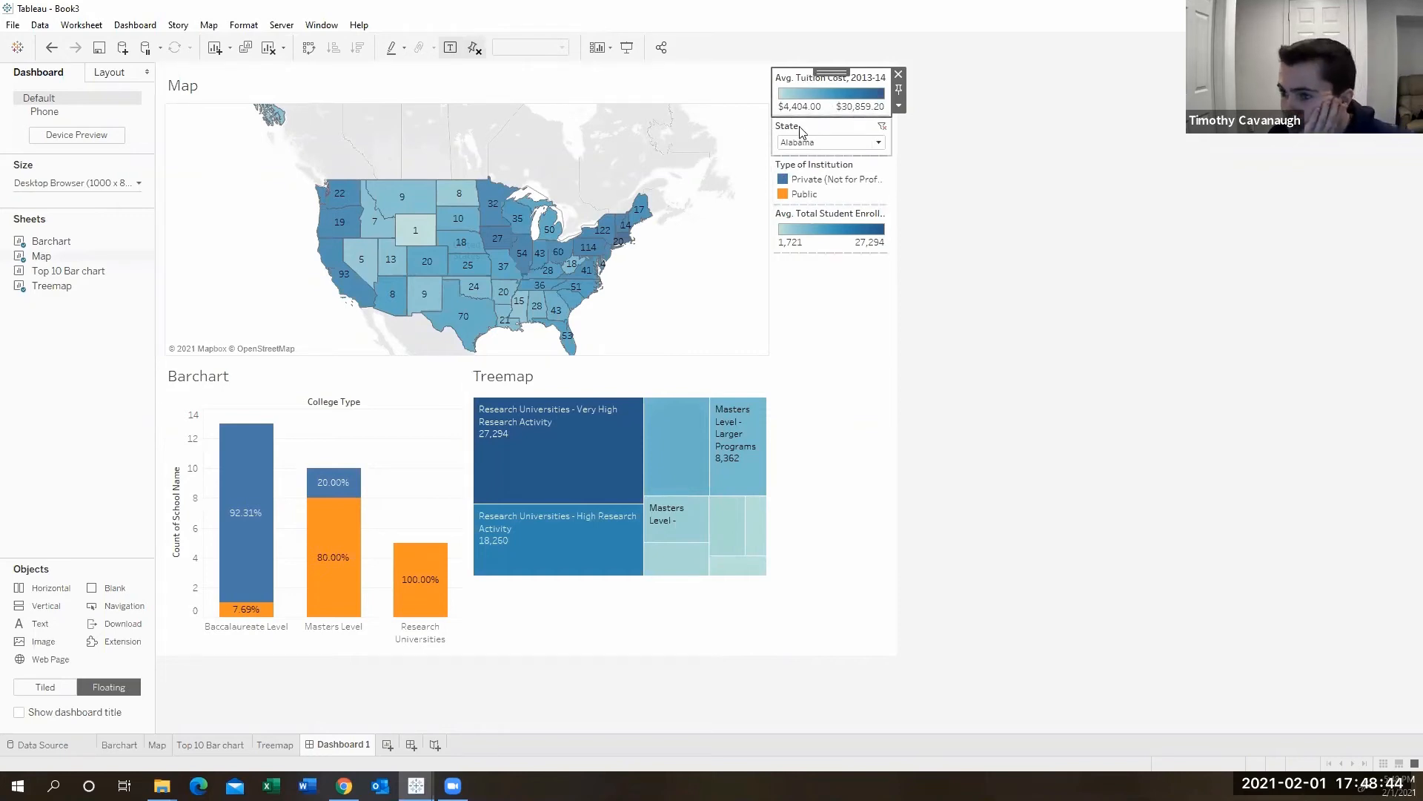
left_click(900, 108)
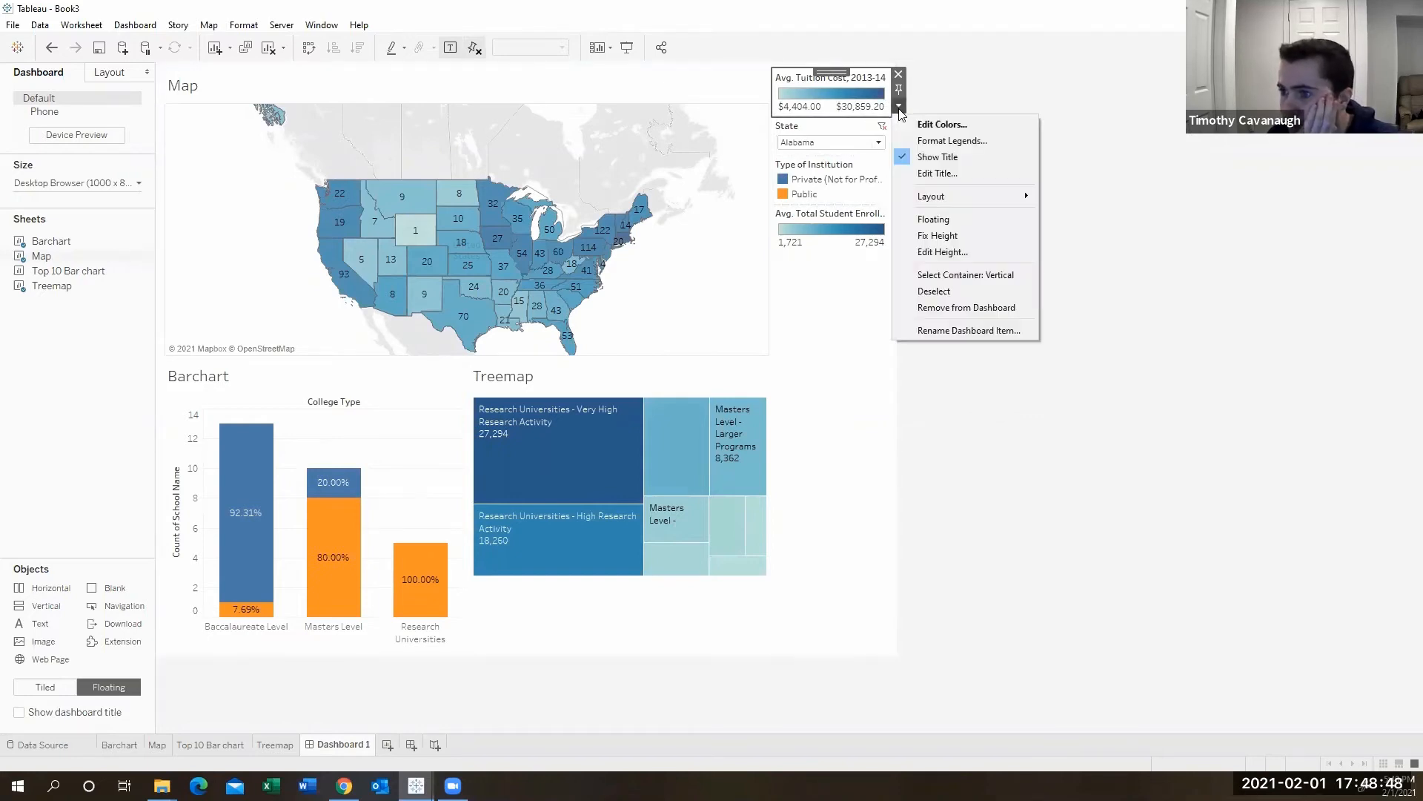
left_click(960, 222)
left_click_drag(797, 81, 662, 84)
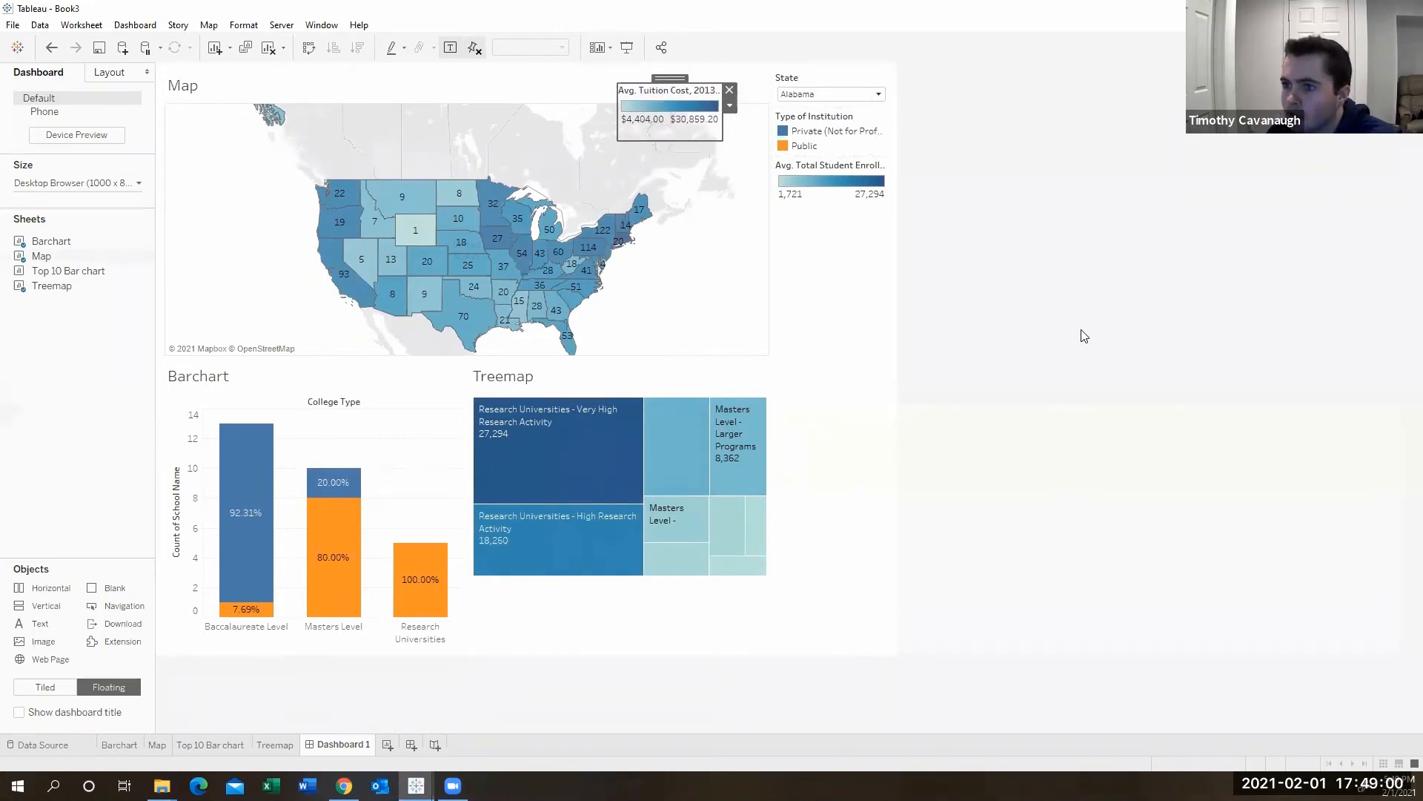
- Make the Type of Institution legend floating and move it above the bar chart
left_click(1046, 374)
left_click(819, 126)
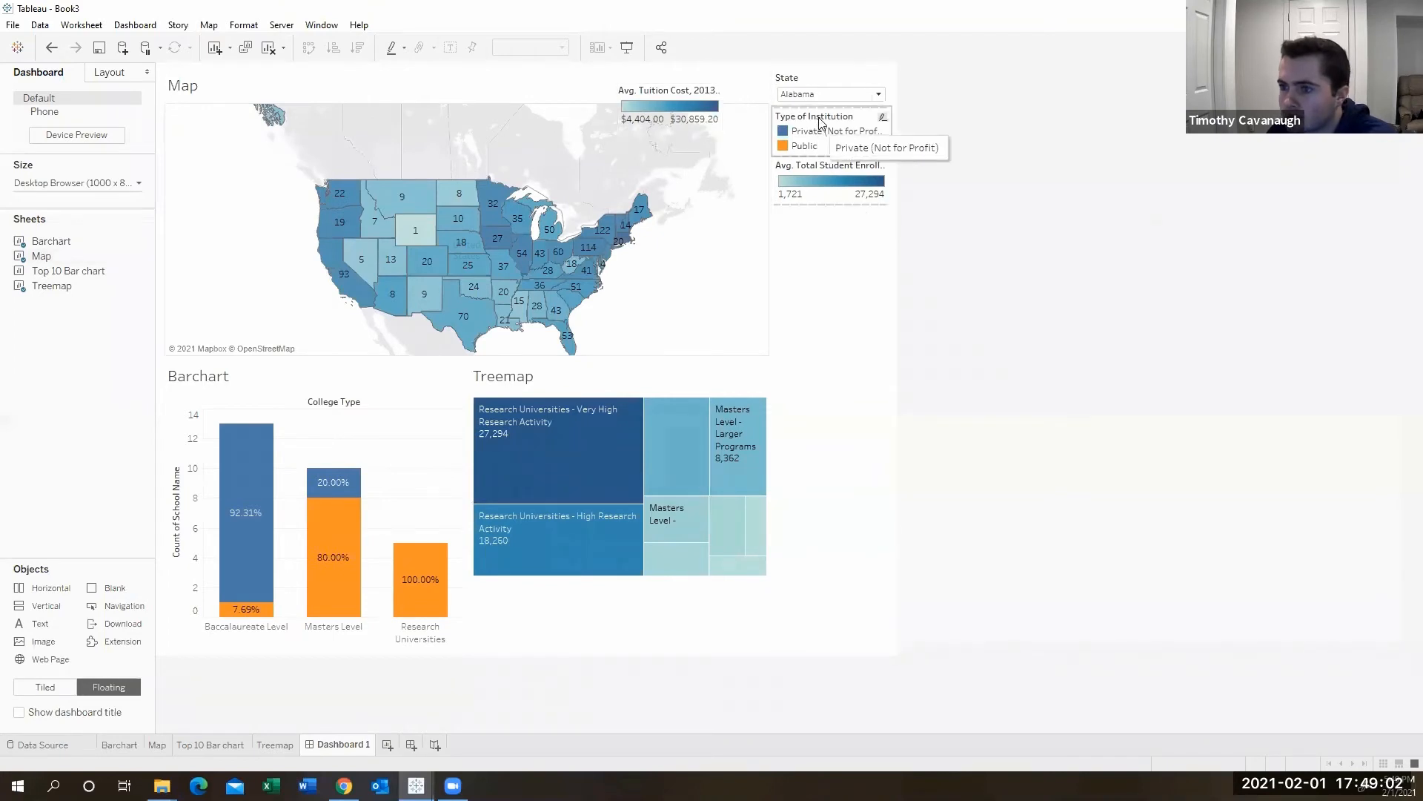
left_click(819, 122)
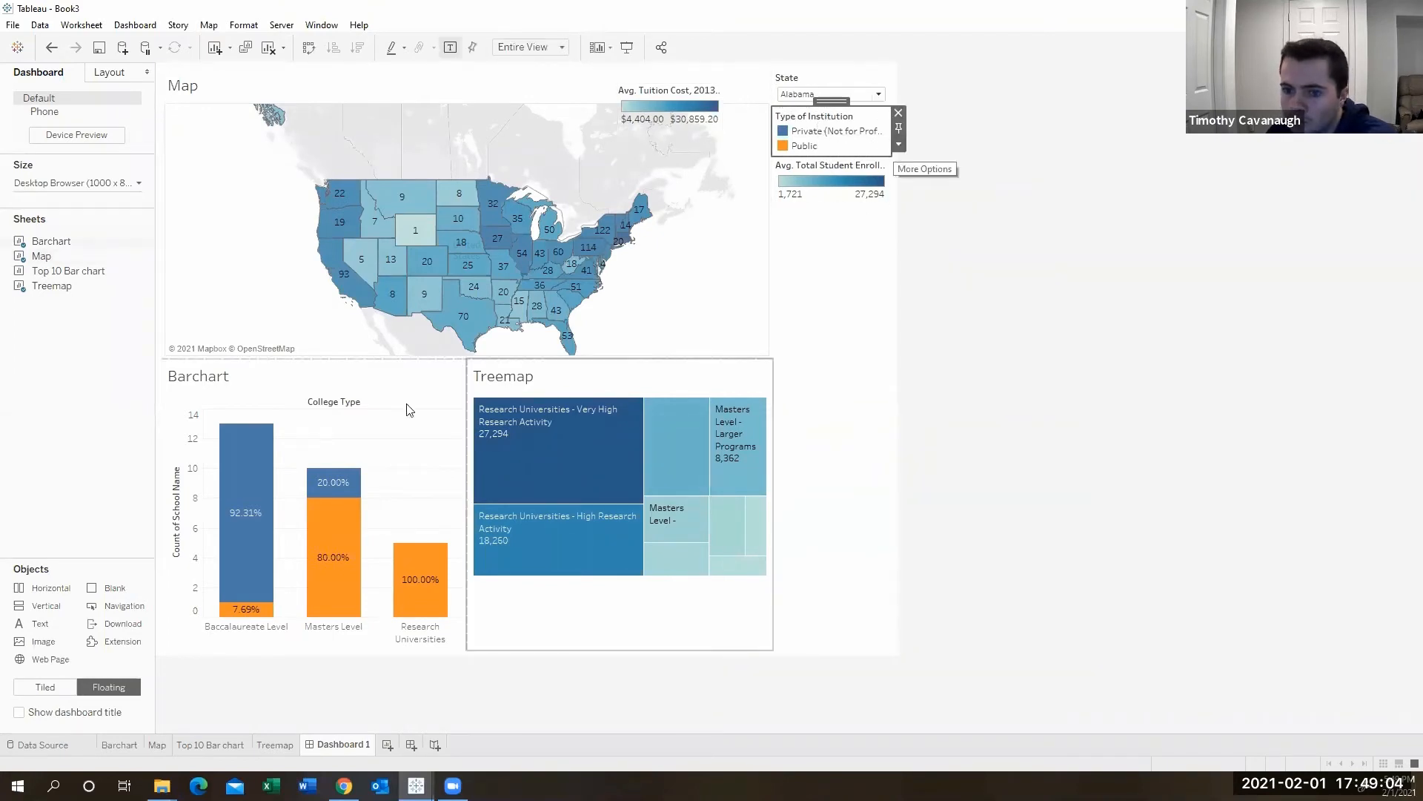
left_click(897, 146)
left_click(949, 283)
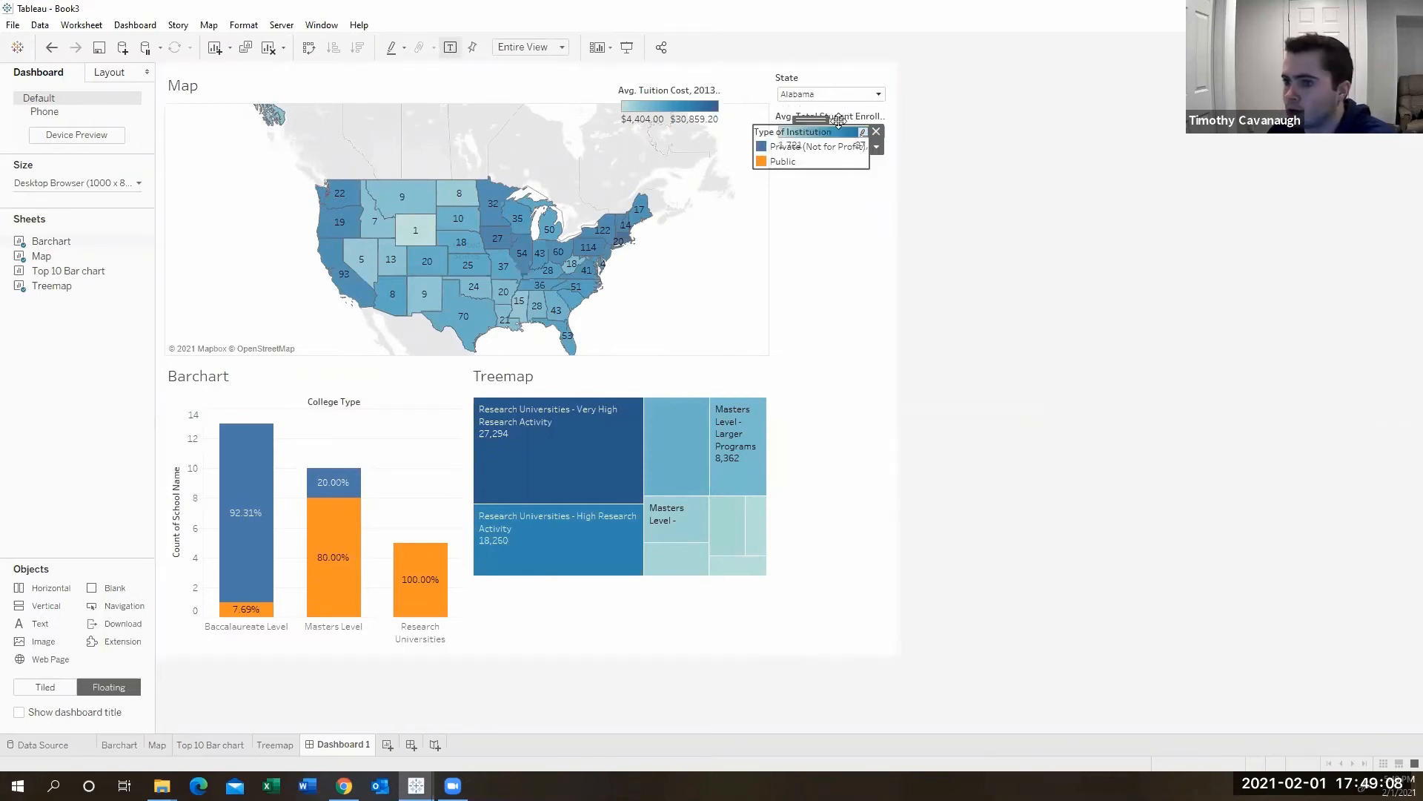
left_click_drag(838, 120, 420, 355)
left_click(1151, 391)
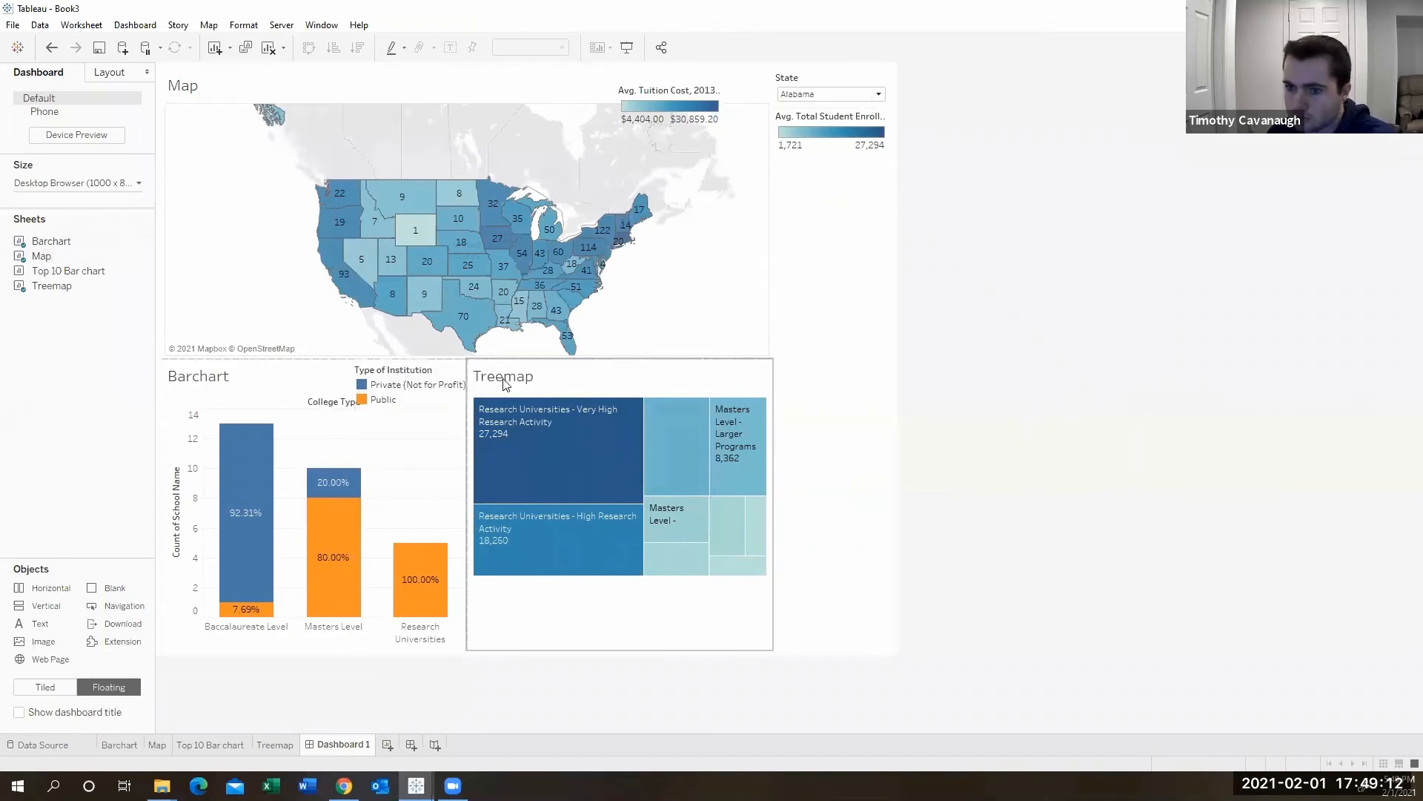
- Highlight Private (Not for Profit) institutions using the Type of Institution legend
left_click(442, 386)
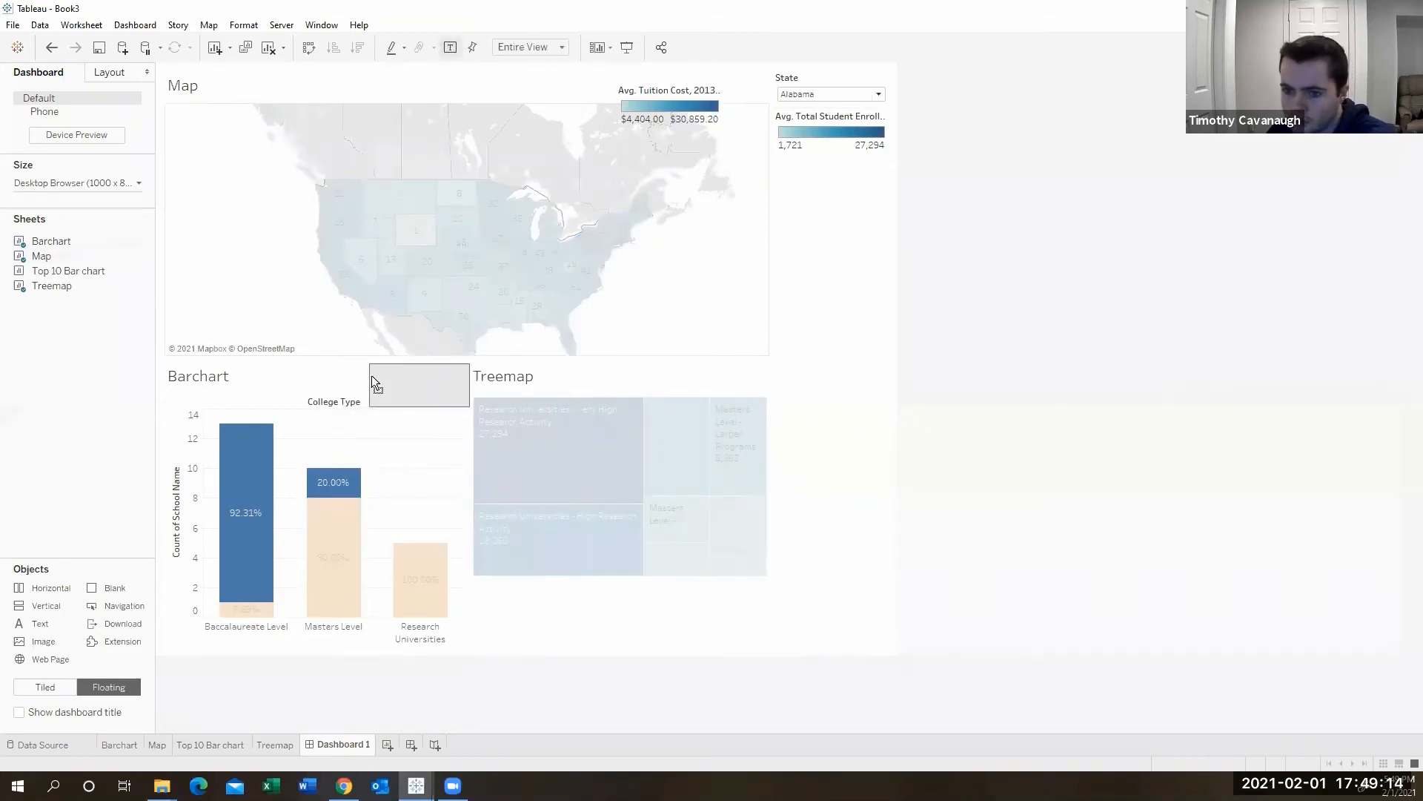
left_click(371, 375)
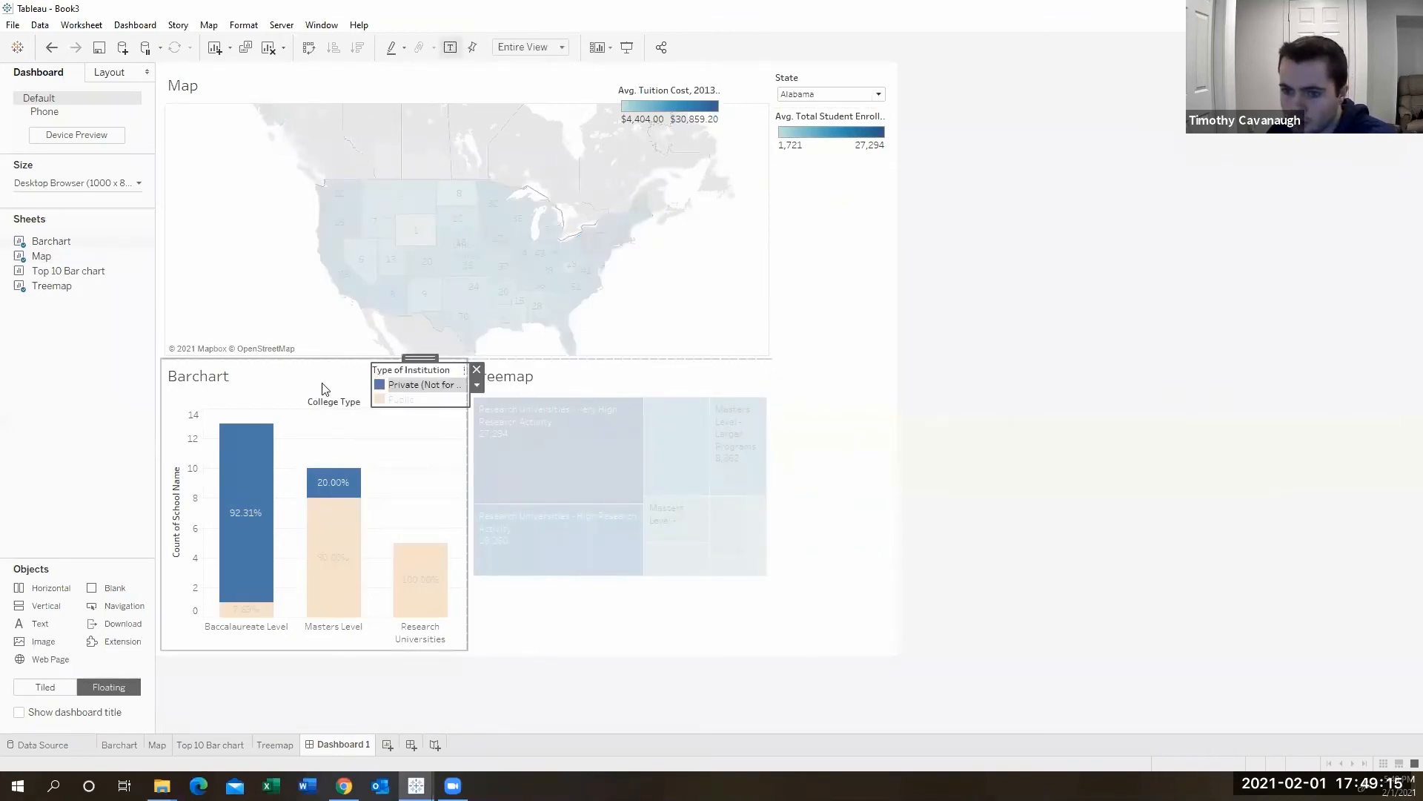
left_click(699, 389)
- Make the Avg. Total Student Enrollment legend floating and move it beneath the treemap
left_click(837, 126)
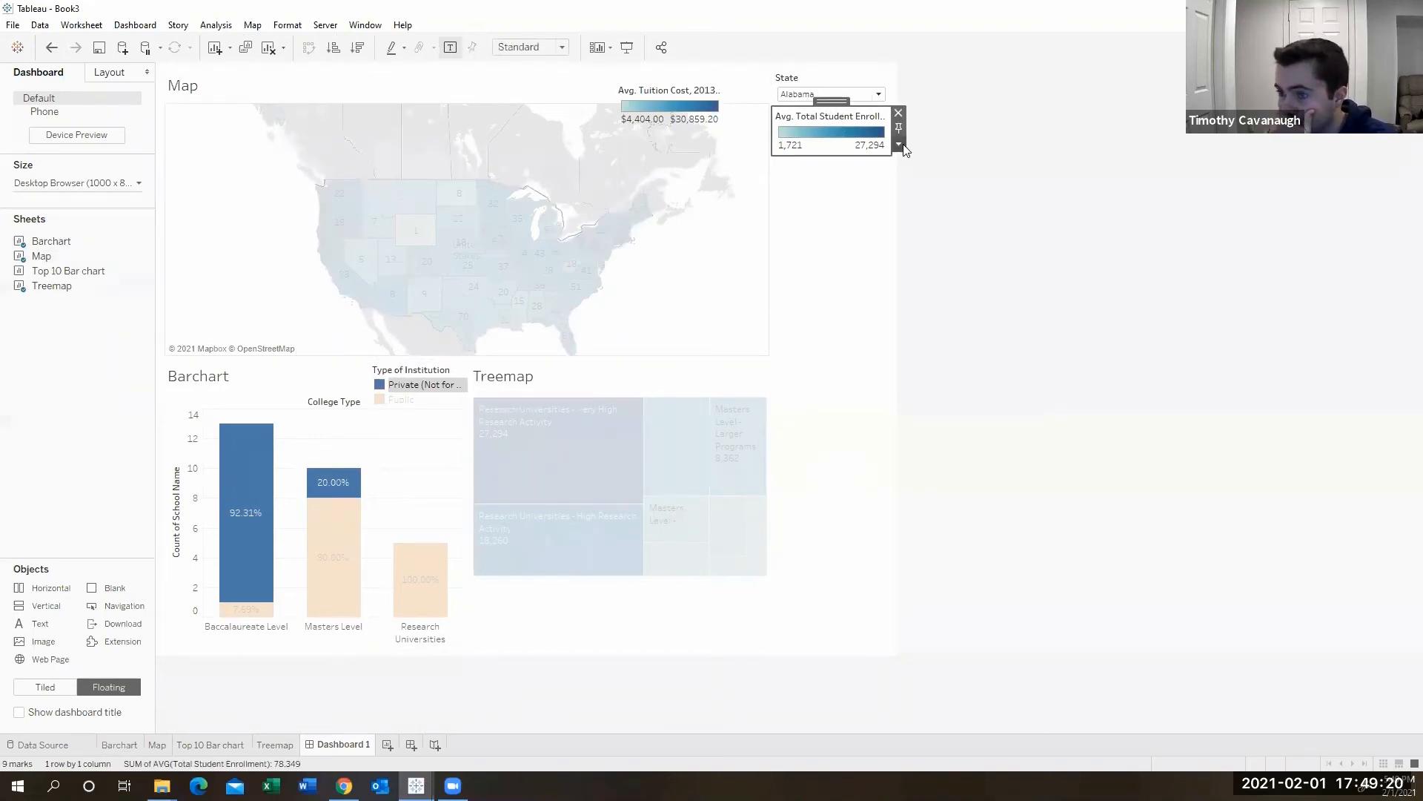
left_click(899, 145)
left_click(923, 254)
left_click_drag(831, 111, 699, 577)
left_click(1126, 252)
- Make the State filter floating and position it in the map's upper right corner
left_click(831, 82)
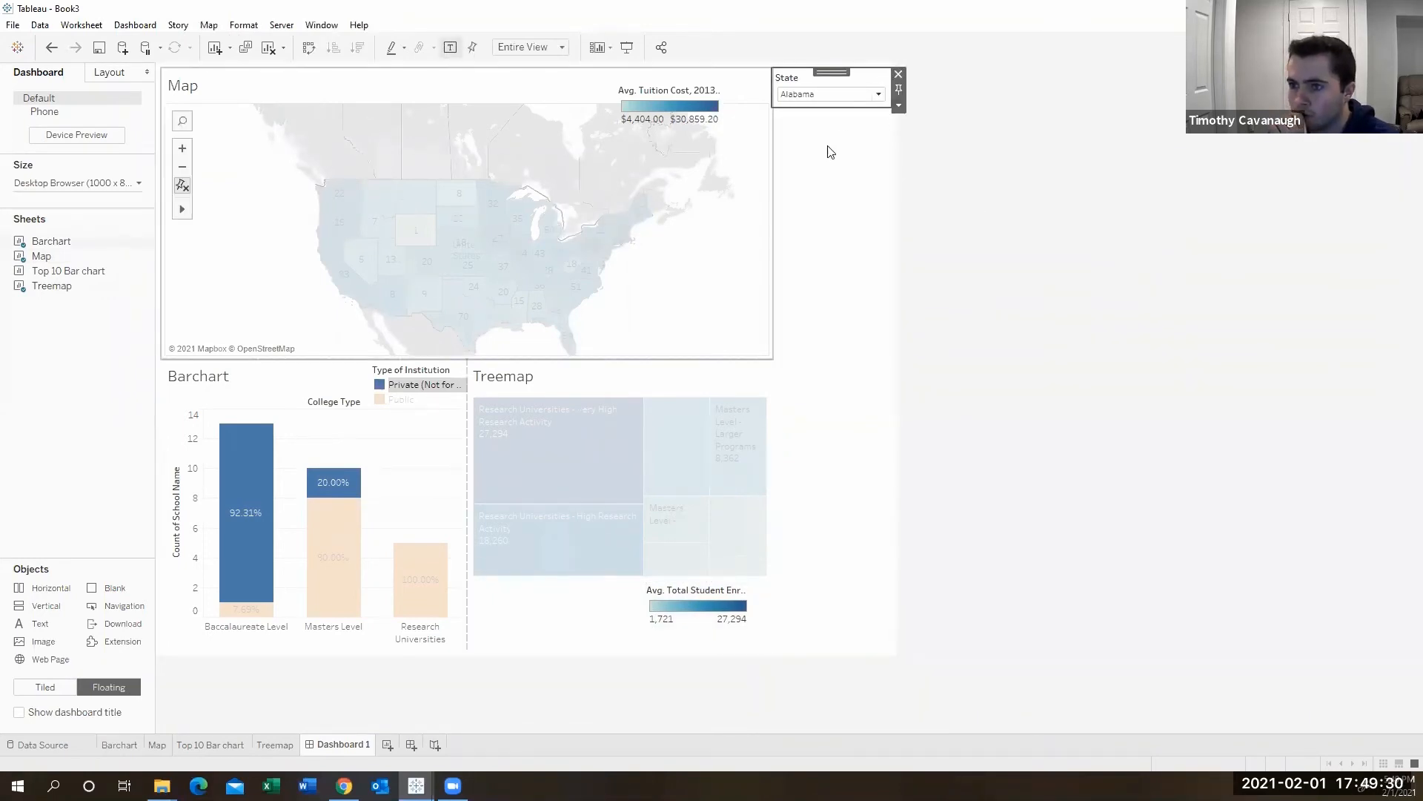
left_click(899, 105)
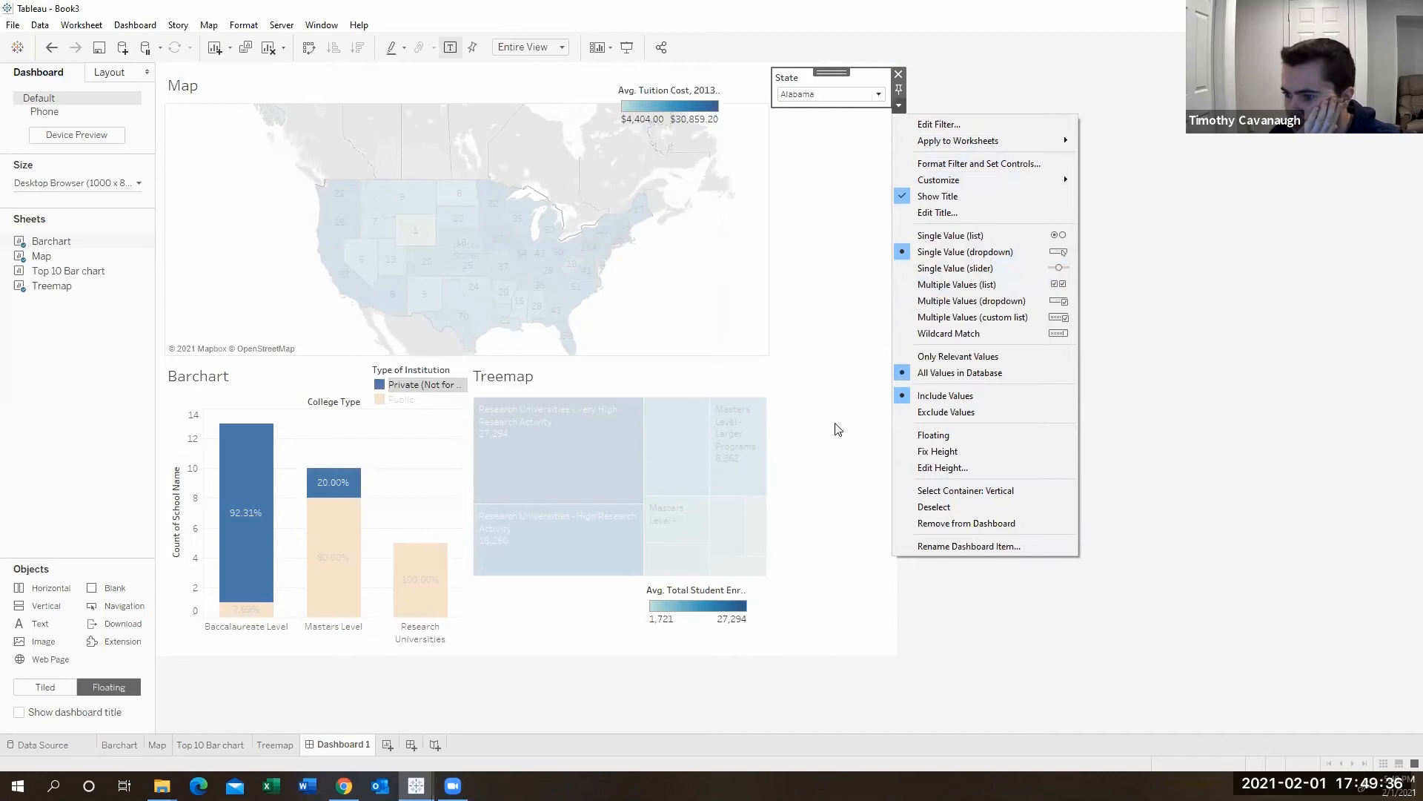
left_click(930, 437)
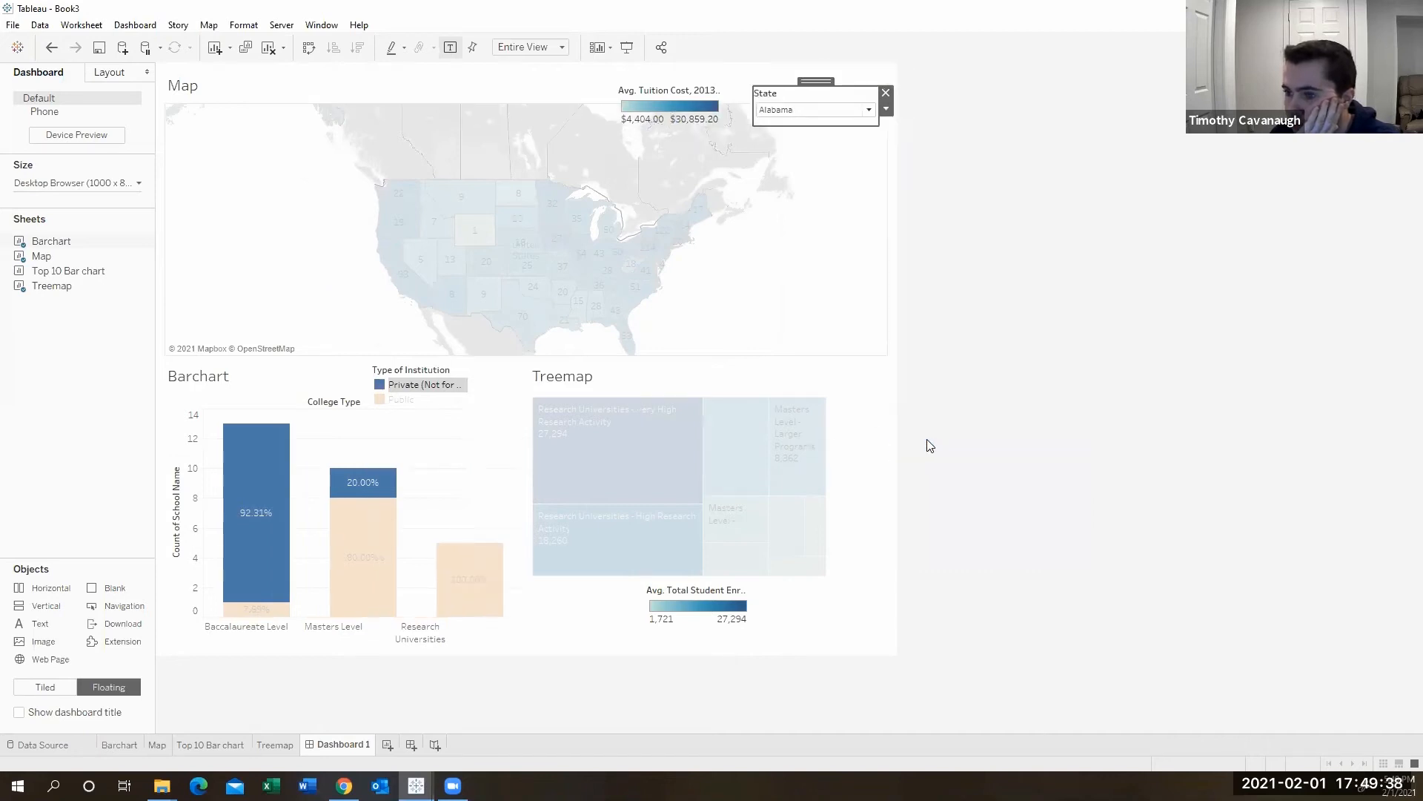
left_click_drag(816, 81, 824, 71)
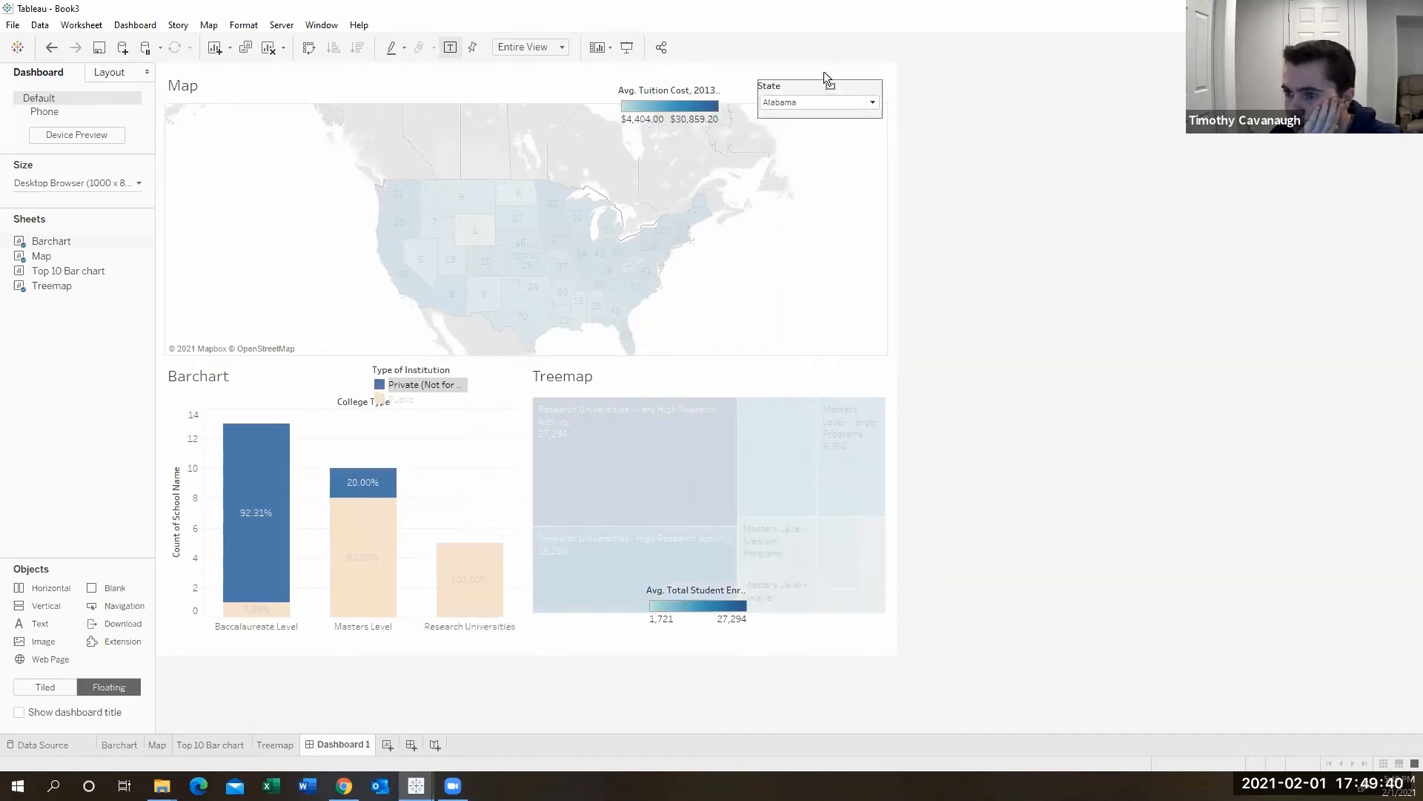
left_click(1179, 287)
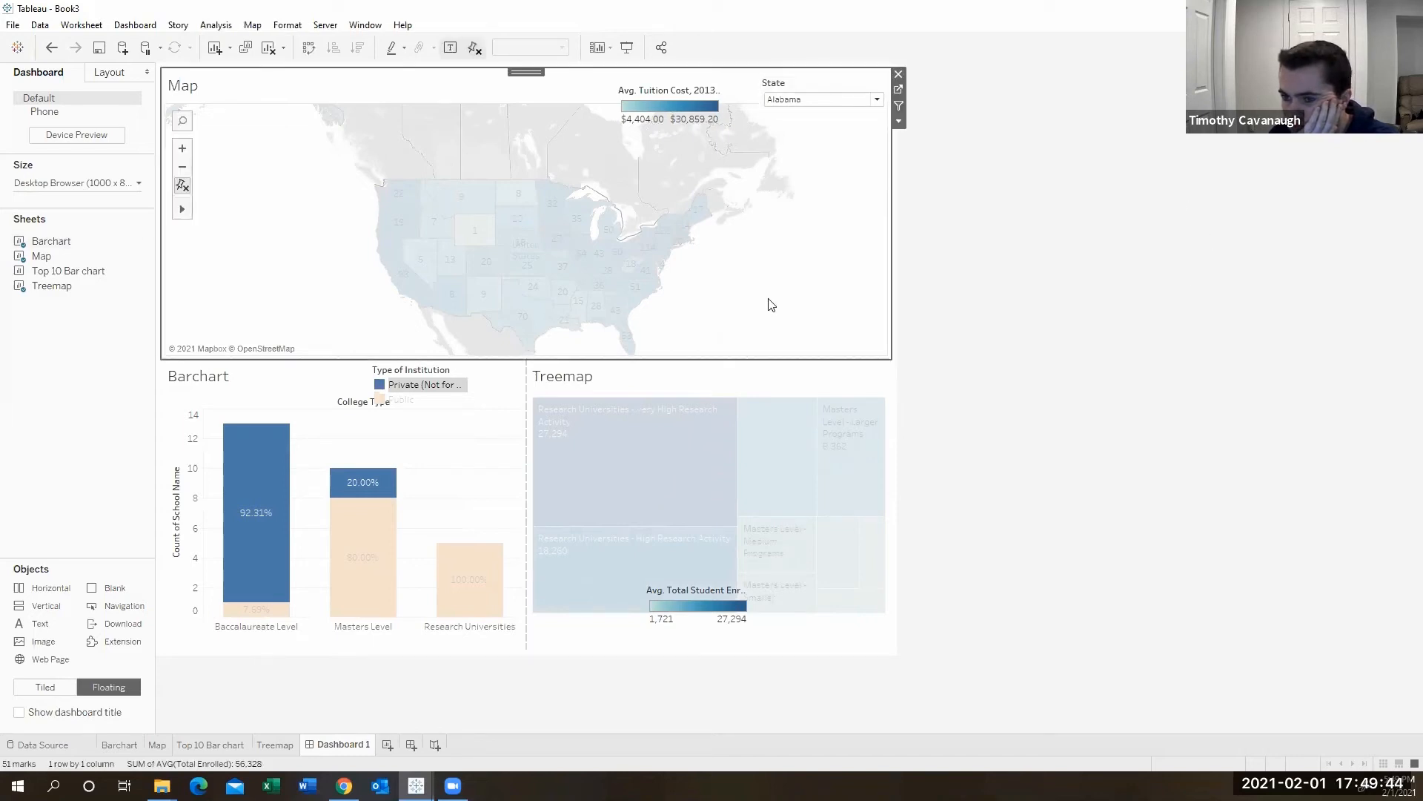
- Pan the dashboard map so the continental United States fills the map view
scroll(765, 305, "up", 2)
left_click_drag(789, 295, 296, 263)
scroll(297, 264, "down", 2)
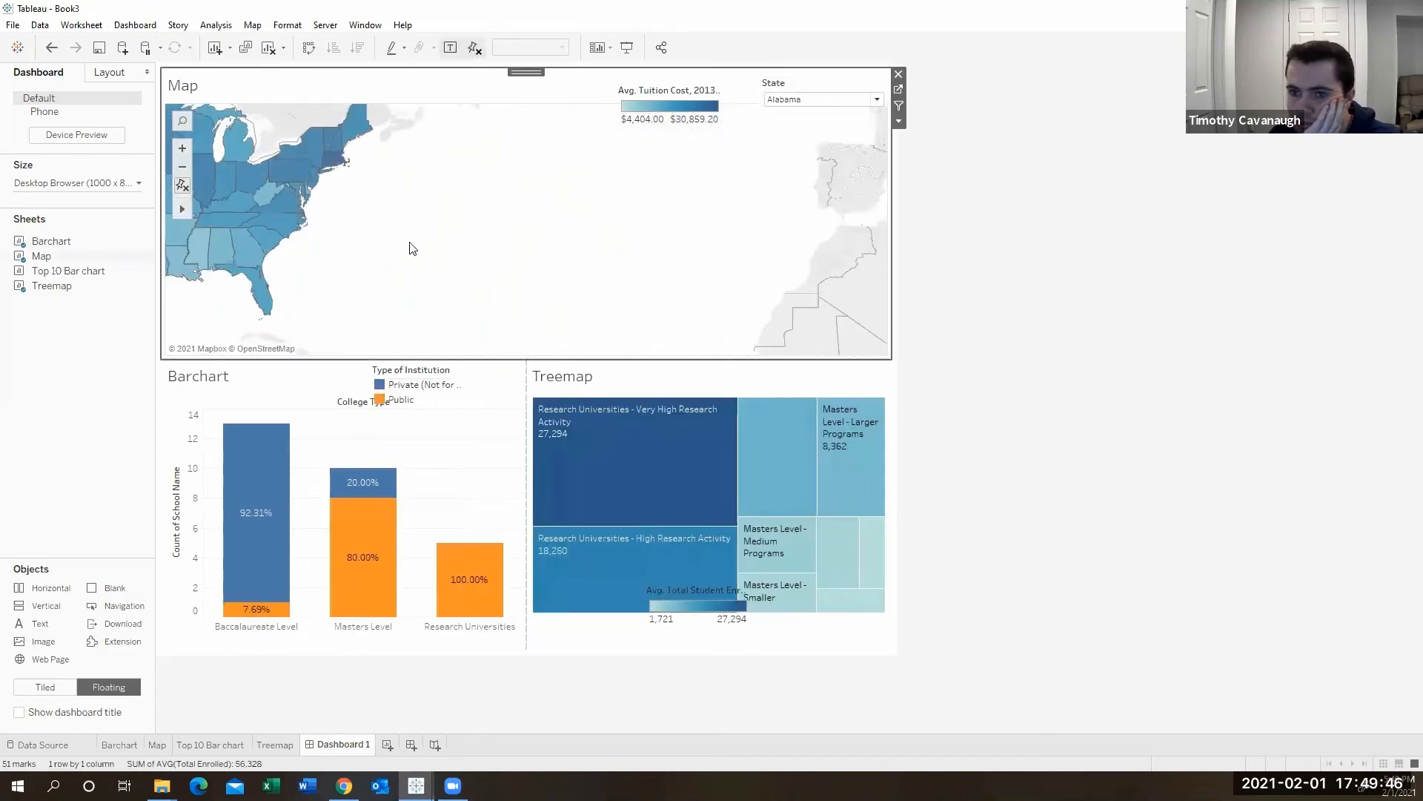
mouse_move(179, 209)
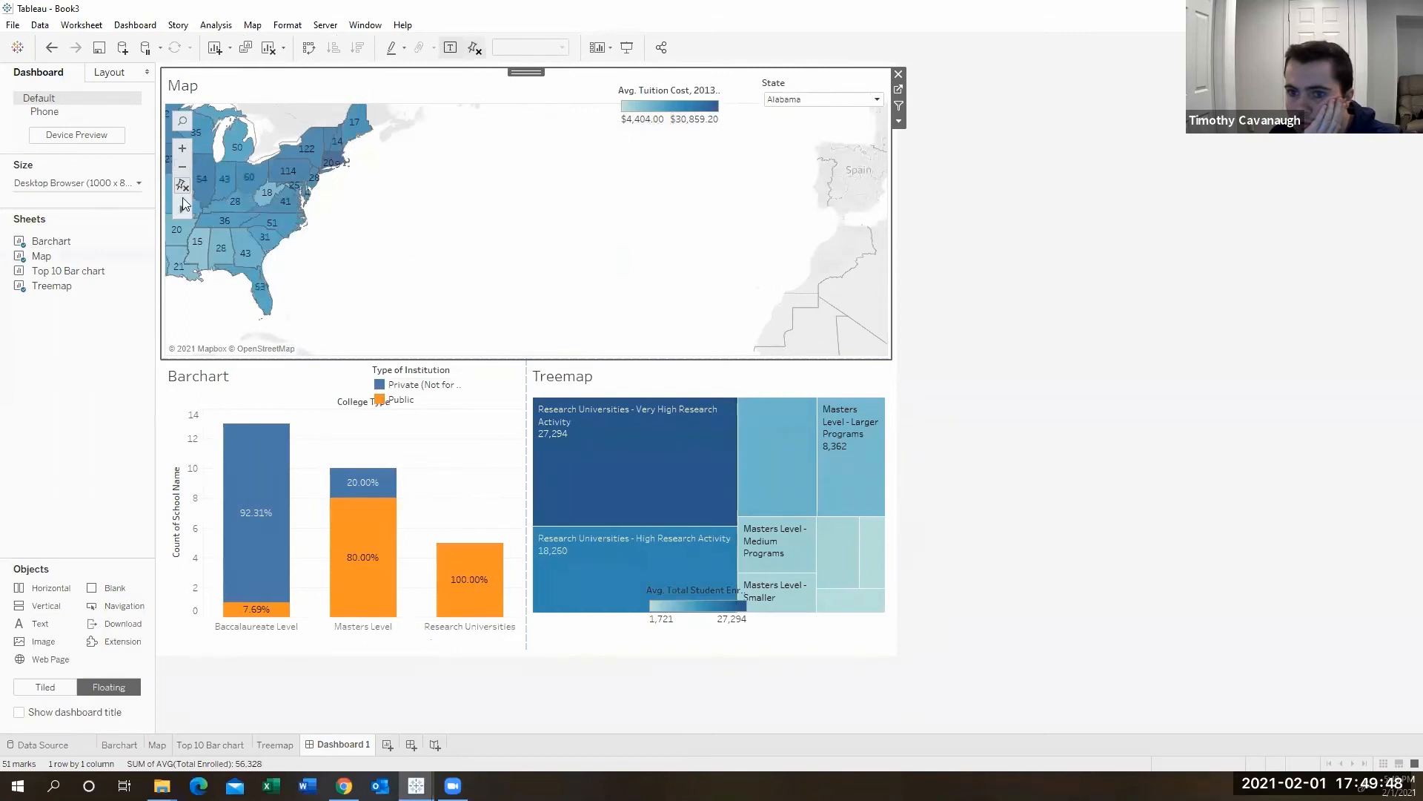
left_click(216, 208)
left_click_drag(324, 223, 726, 252)
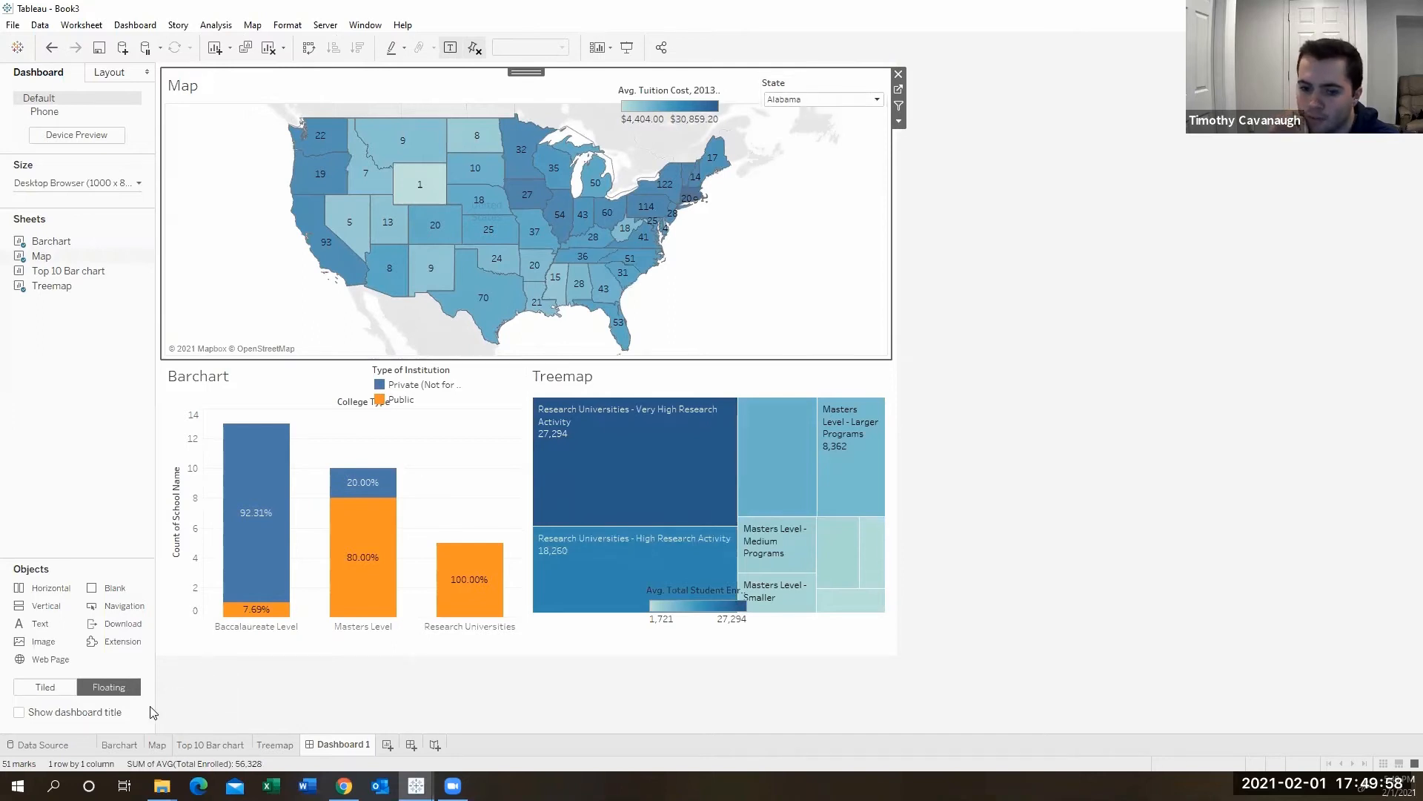
- Check the Barchart sheet, then nudge the Avg. Total Student Enrollment legend slightly lower on the dashboard
left_click(120, 745)
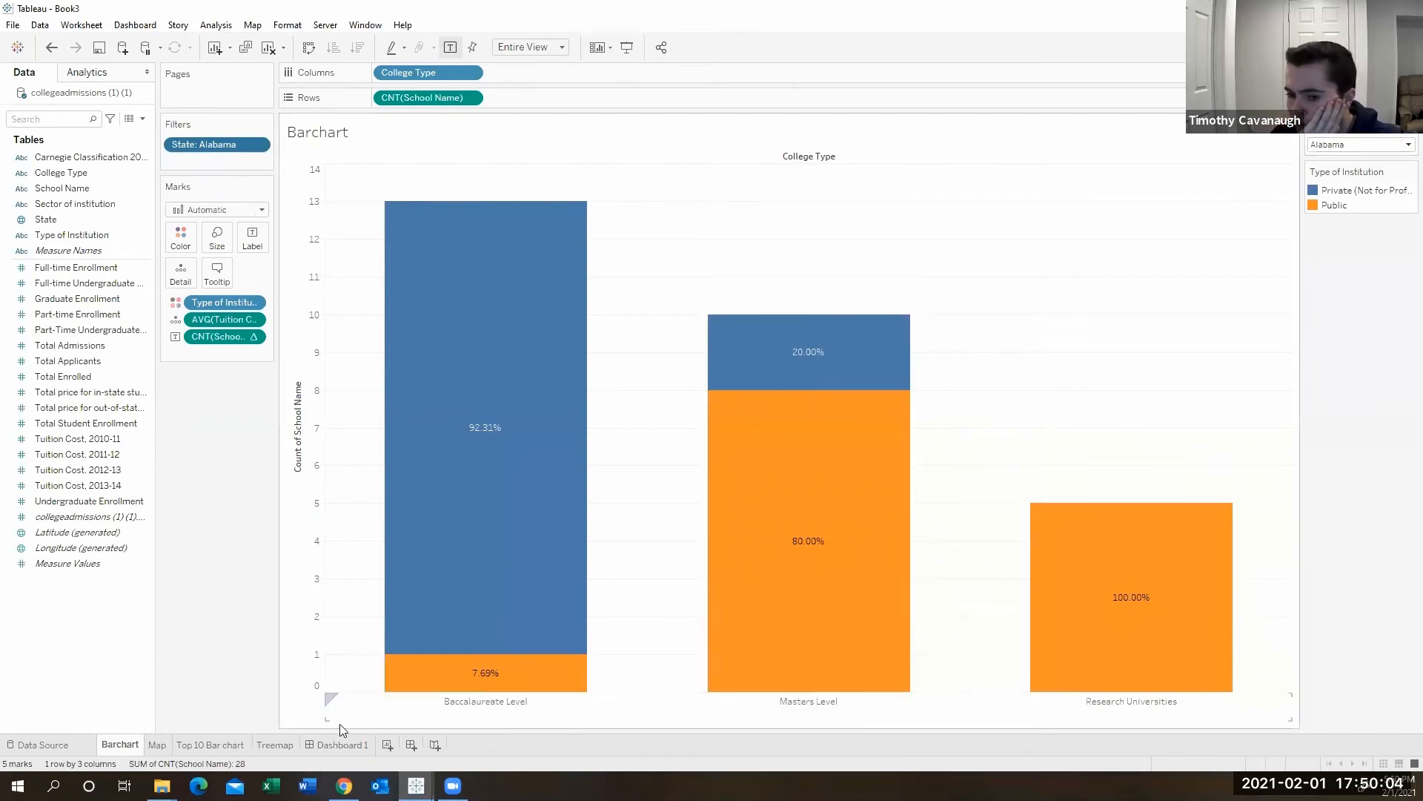
left_click(320, 746)
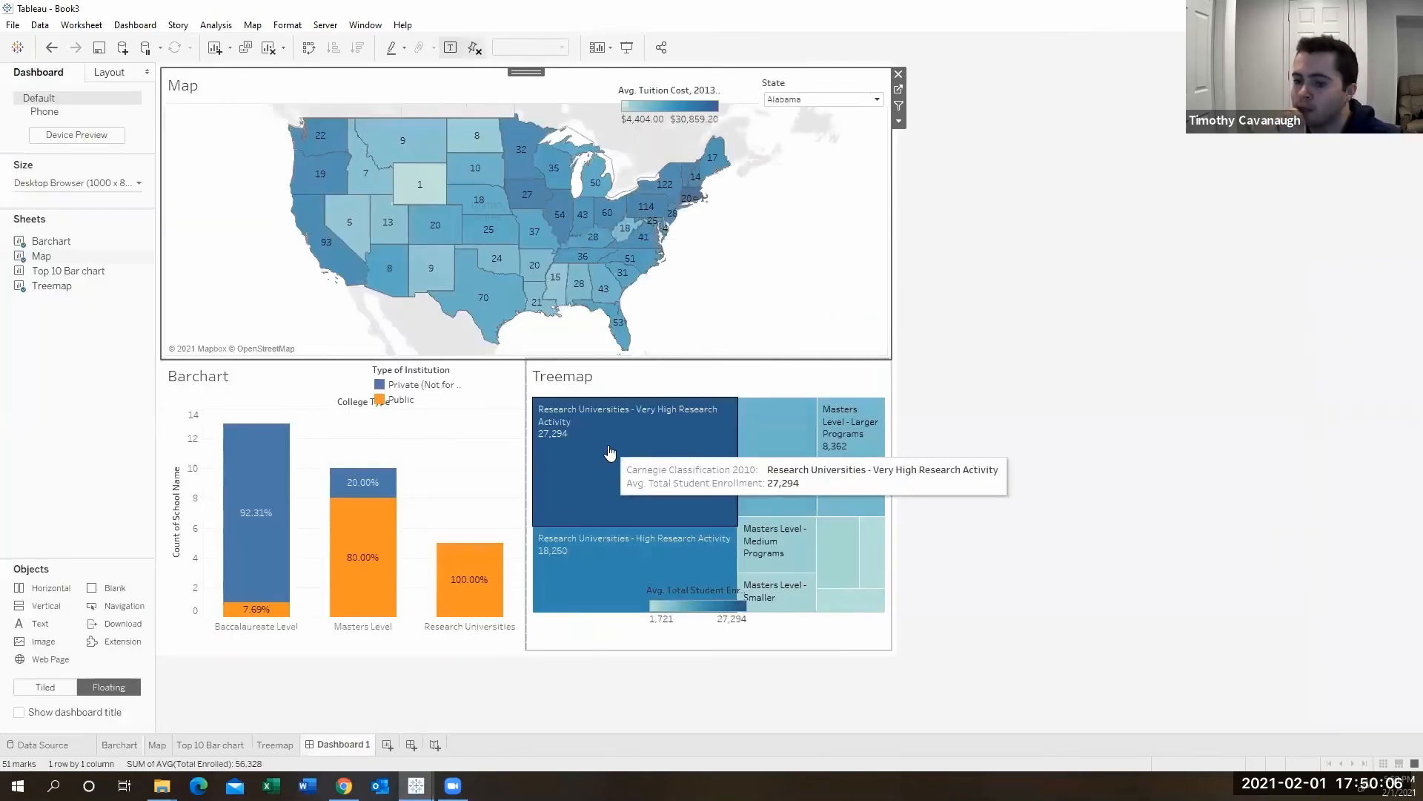
left_click(689, 593)
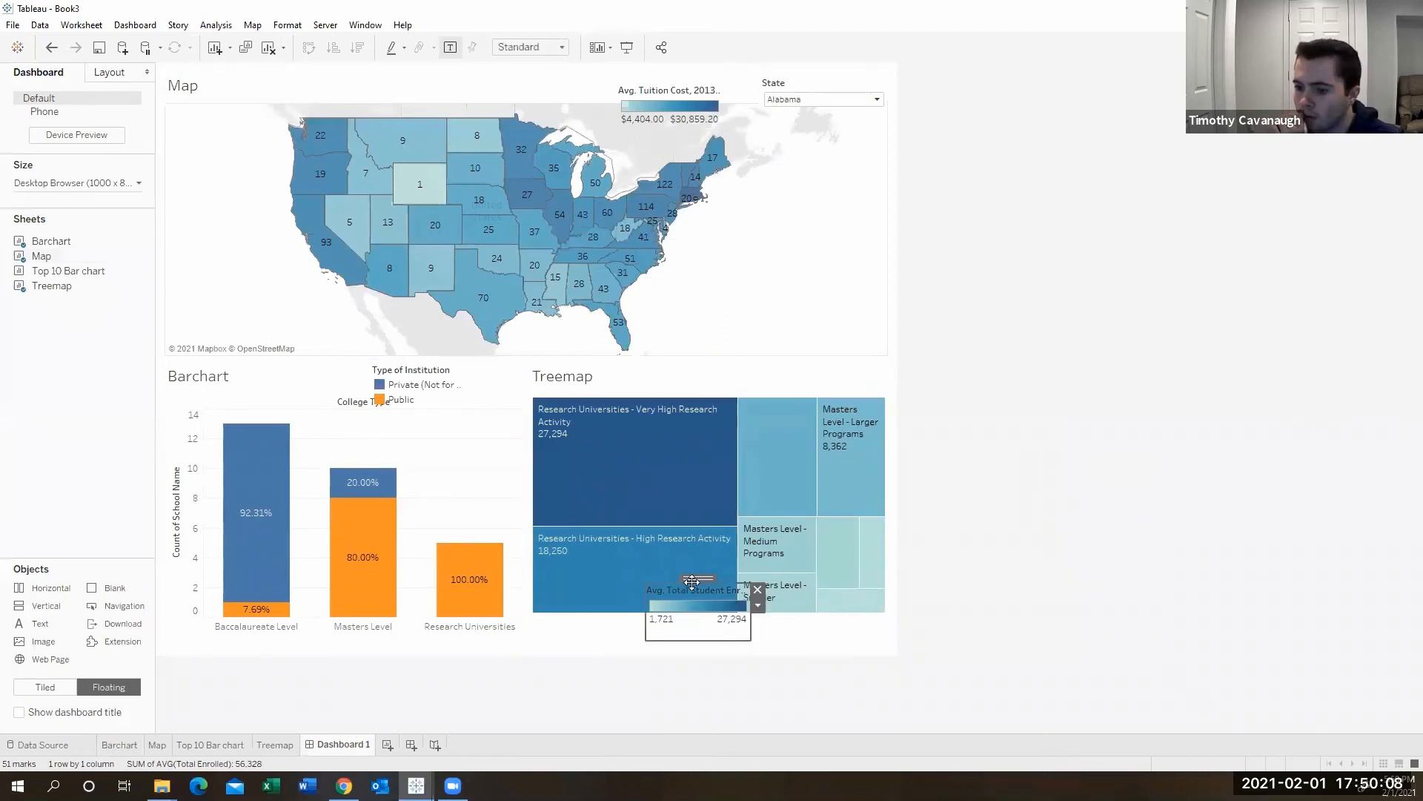
left_click_drag(694, 584, 697, 602)
- Shift the Type of Institution legend slightly right above the bar chart
left_click(419, 384)
left_click_drag(415, 358, 443, 357)
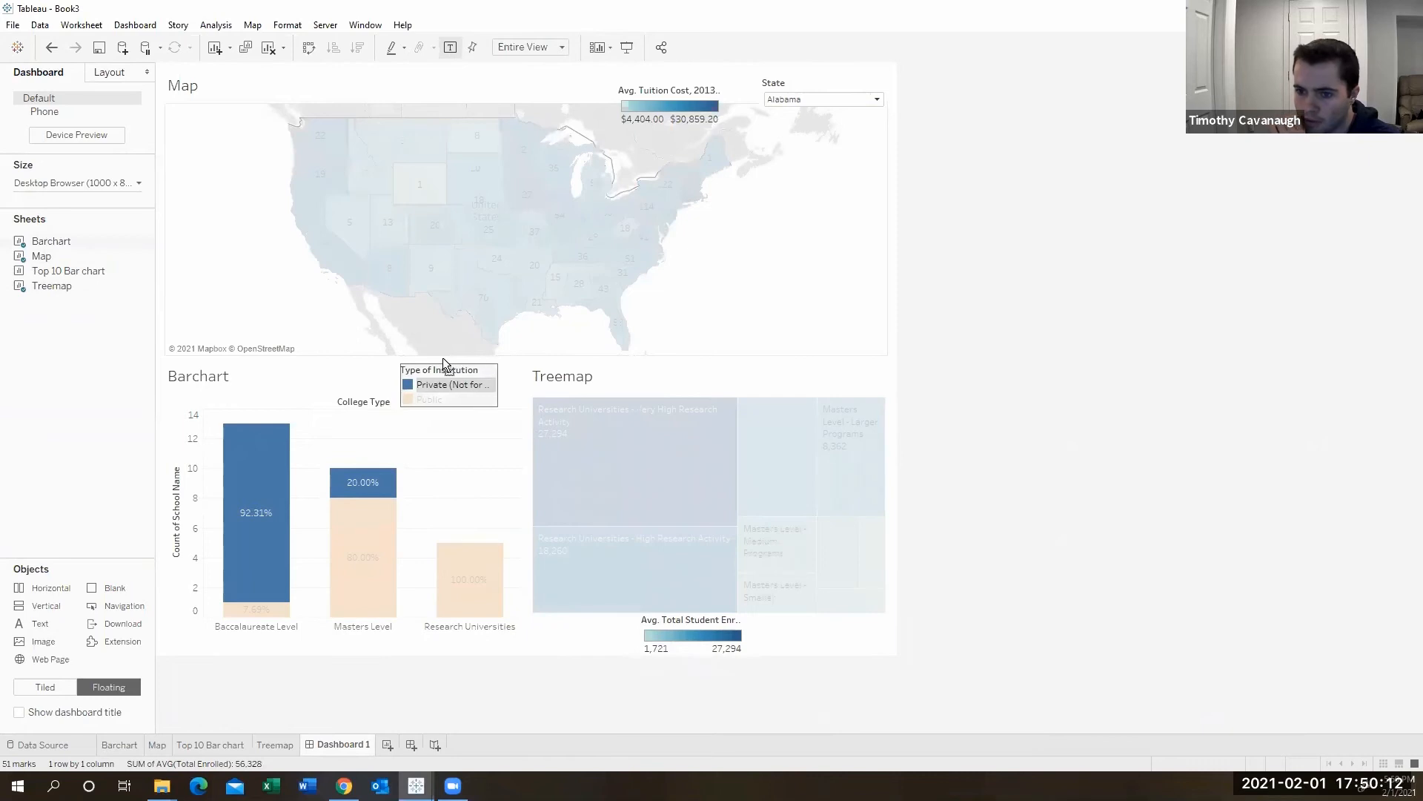
left_click(1018, 349)
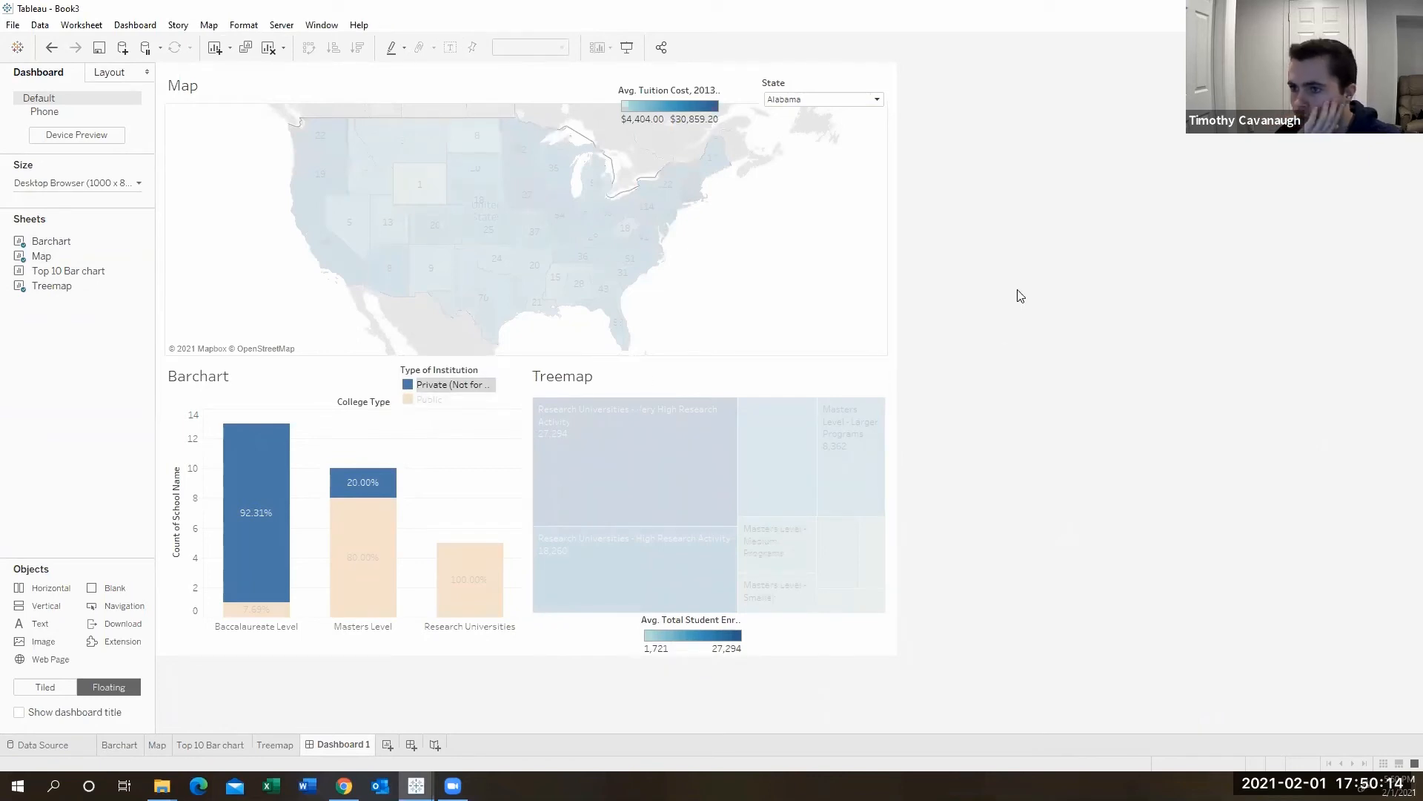
- Re-center the dashboard map so the whole continental United States is shown again
left_click(816, 291)
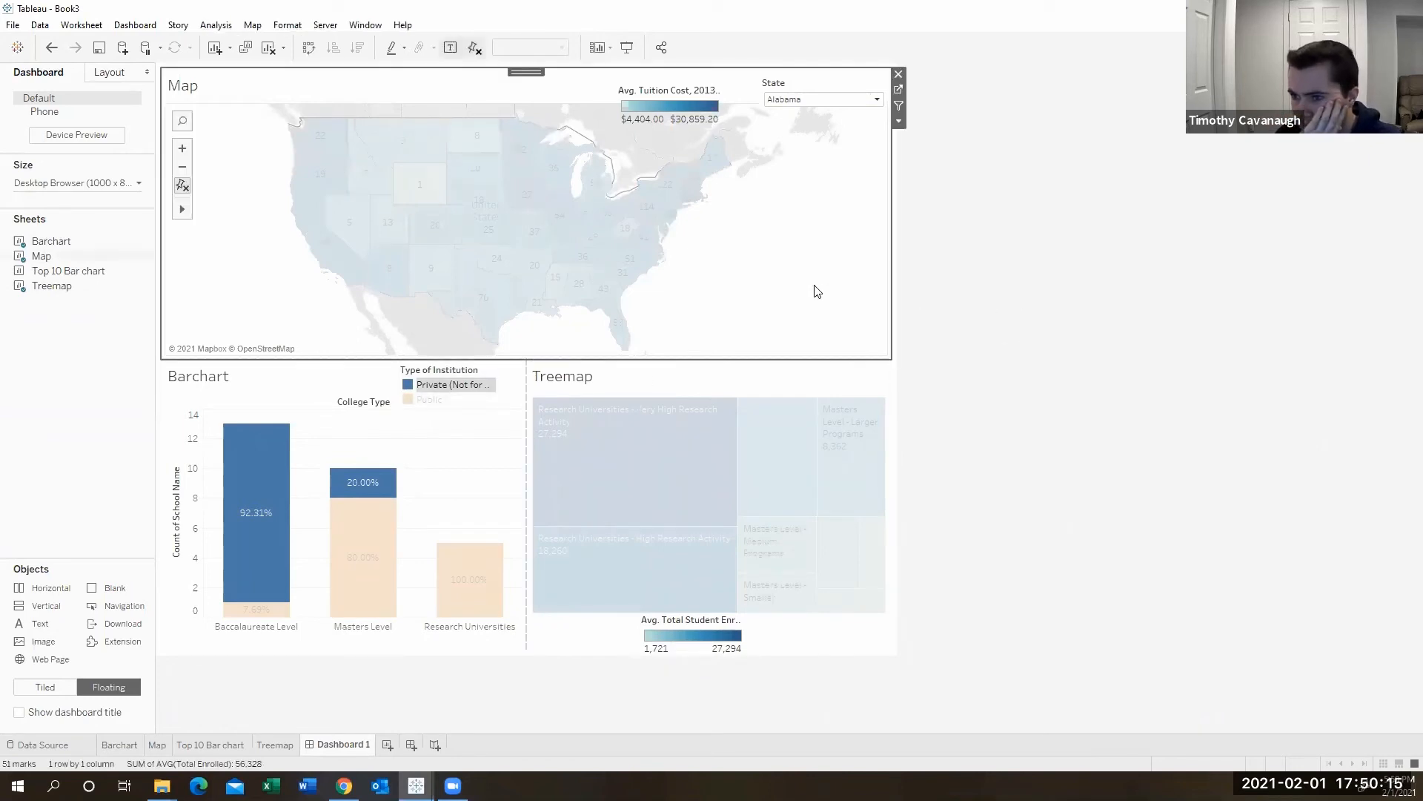
left_click(849, 88)
left_click_drag(821, 250, 327, 229)
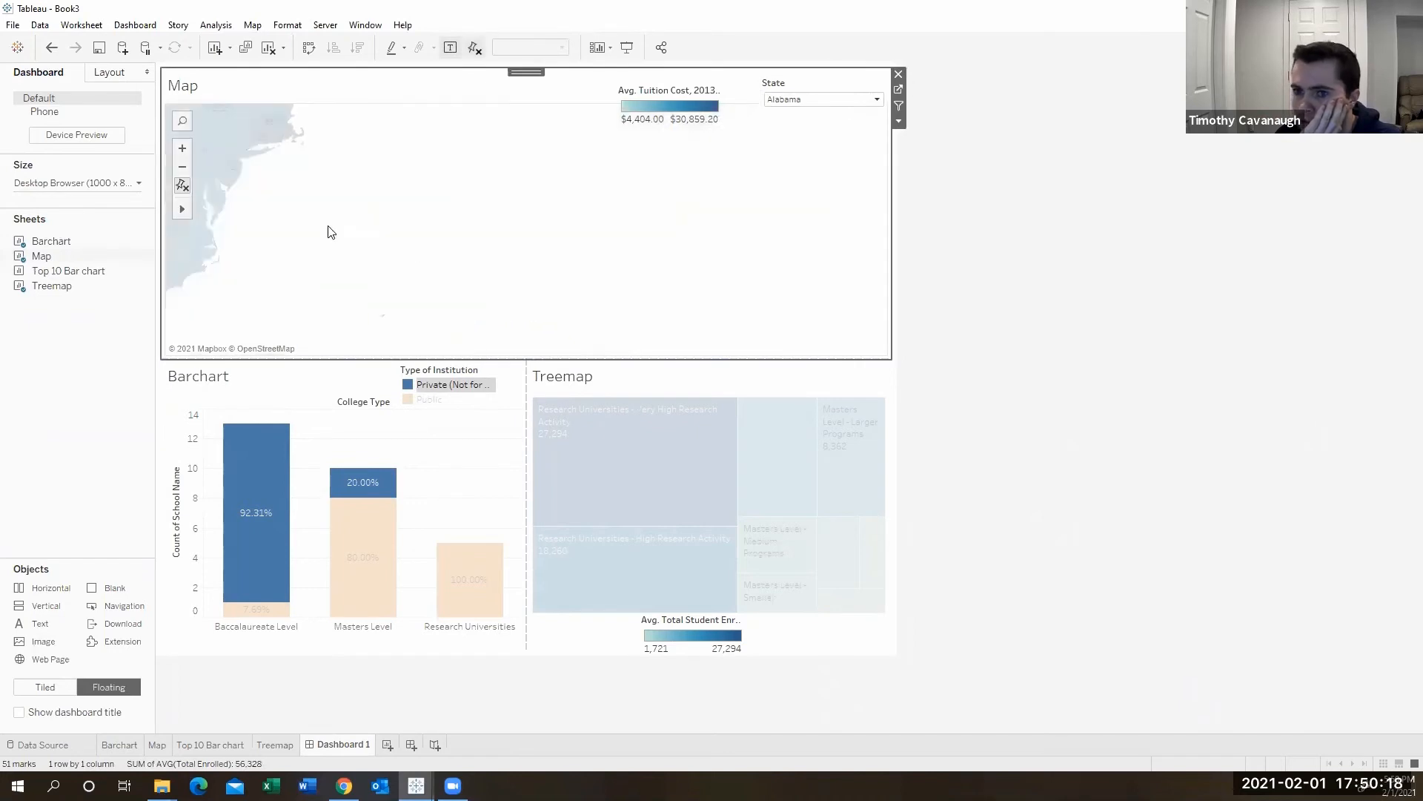
mouse_move(186, 208)
left_click_drag(455, 216, 806, 254)
scroll(805, 255, "down", 1)
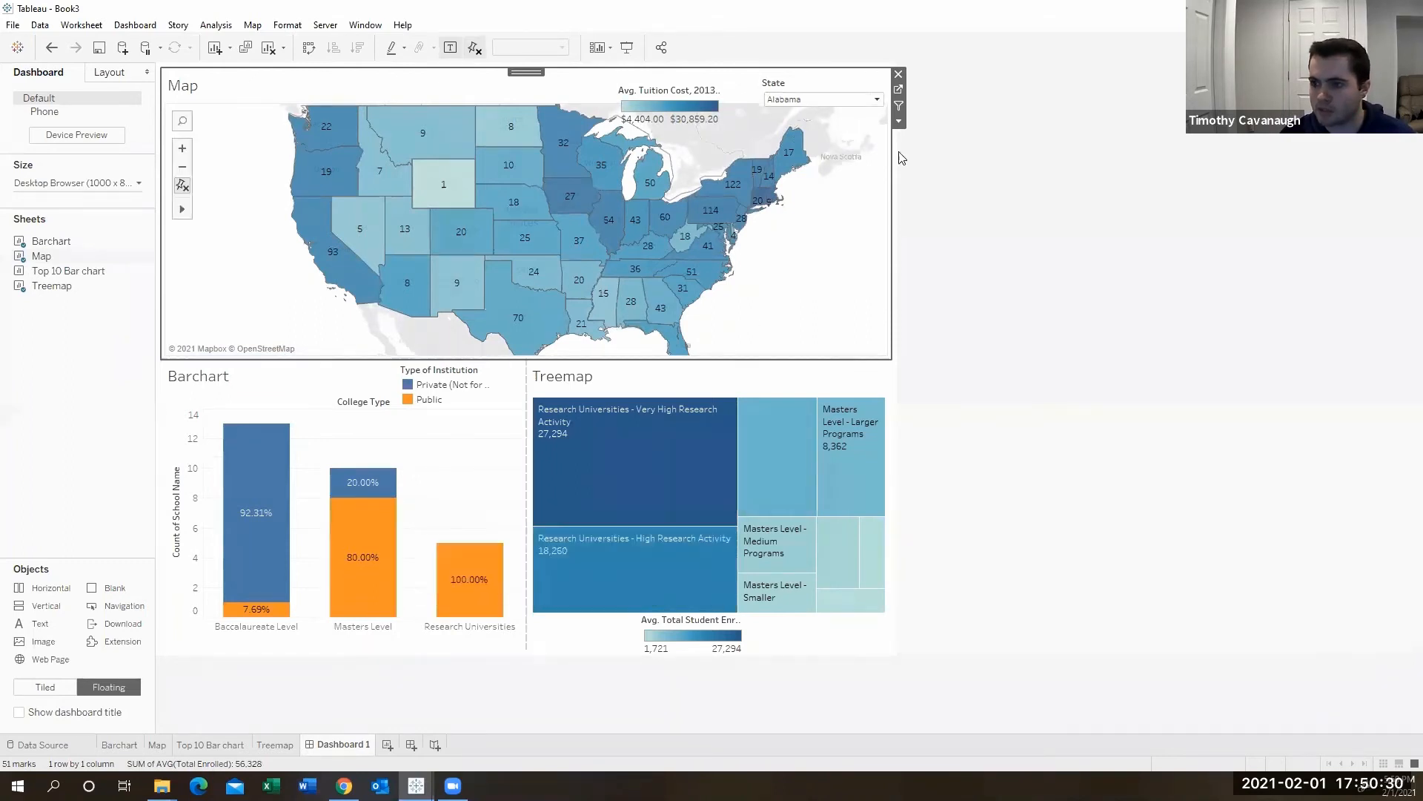
- Apply the State filter to all worksheets using this data source
left_click(845, 86)
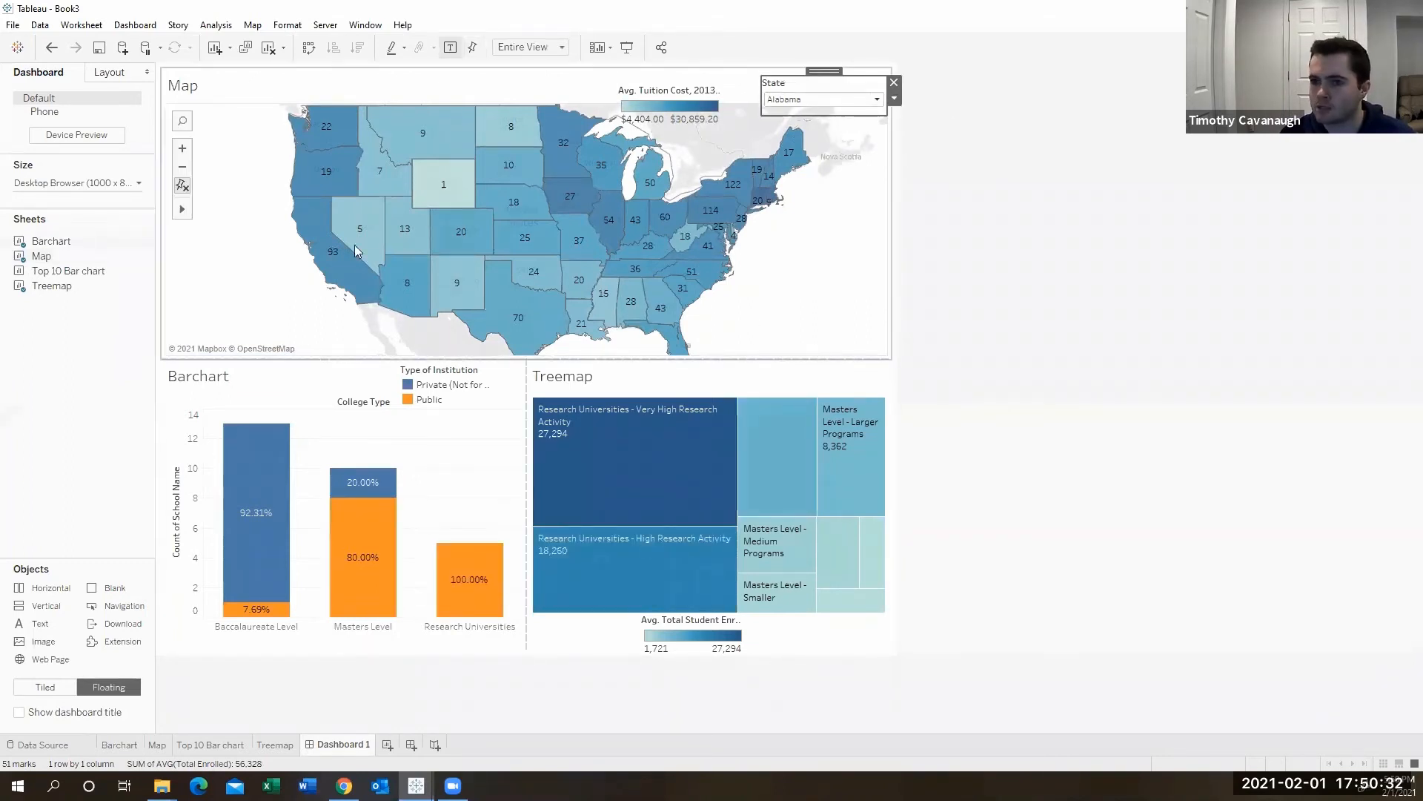
left_click(895, 99)
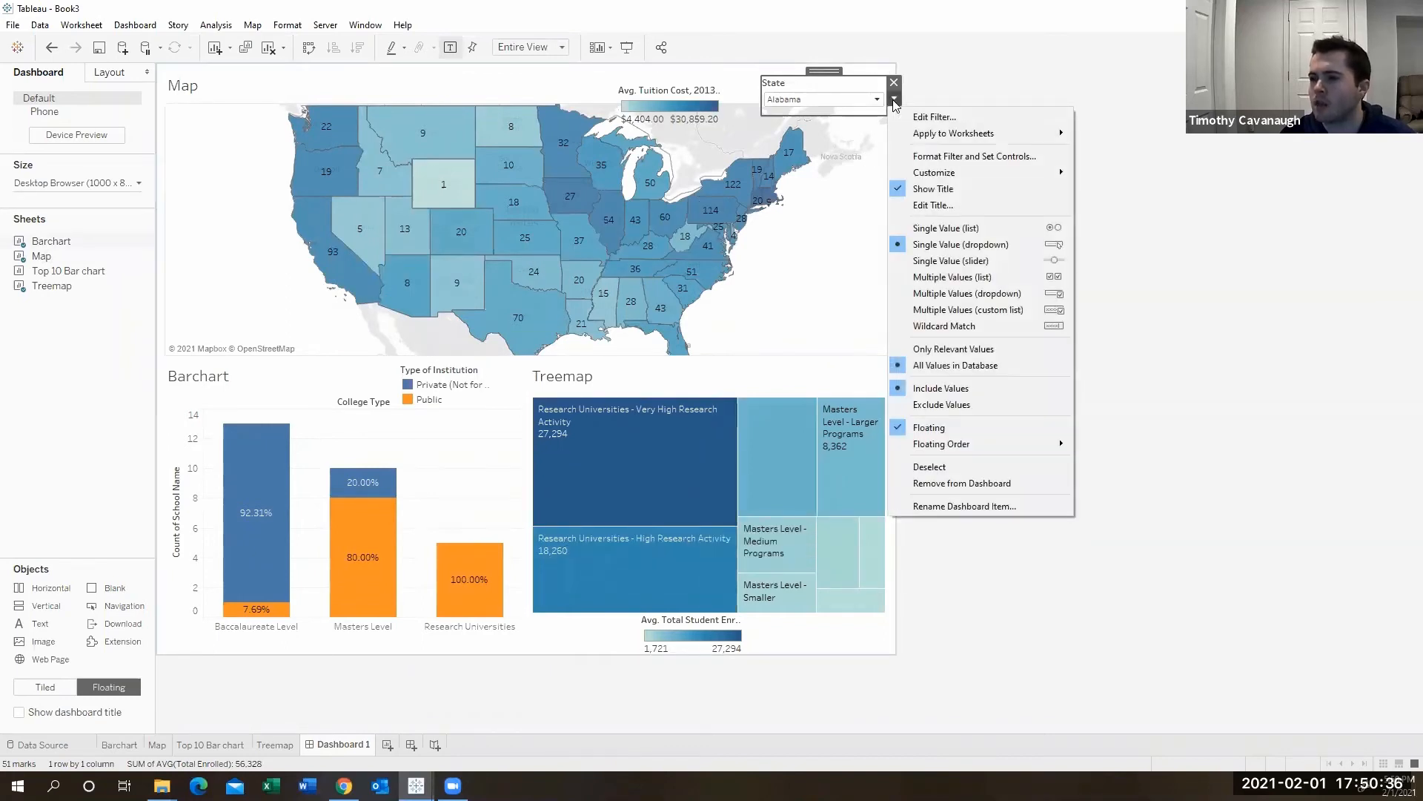
mouse_move(899, 132)
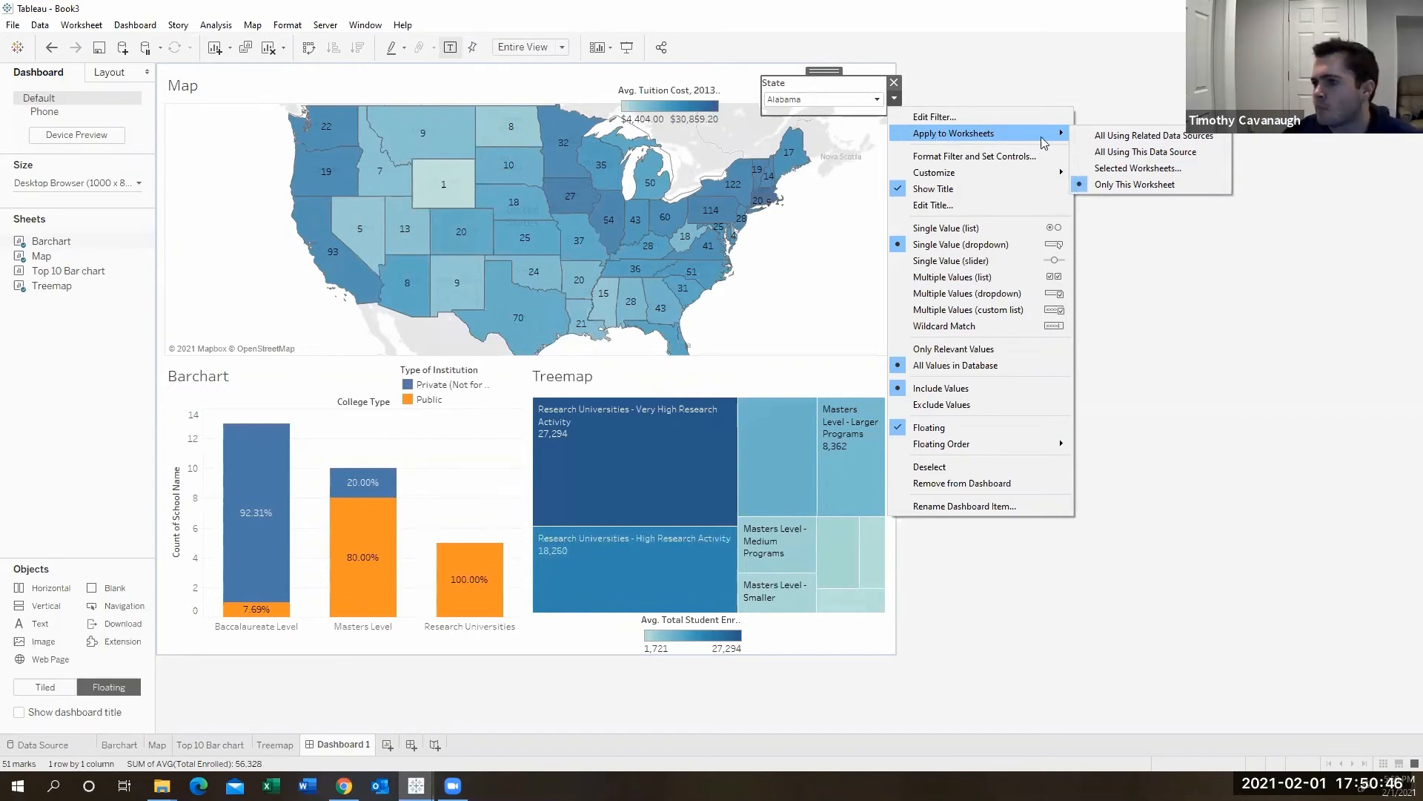
left_click(1089, 157)
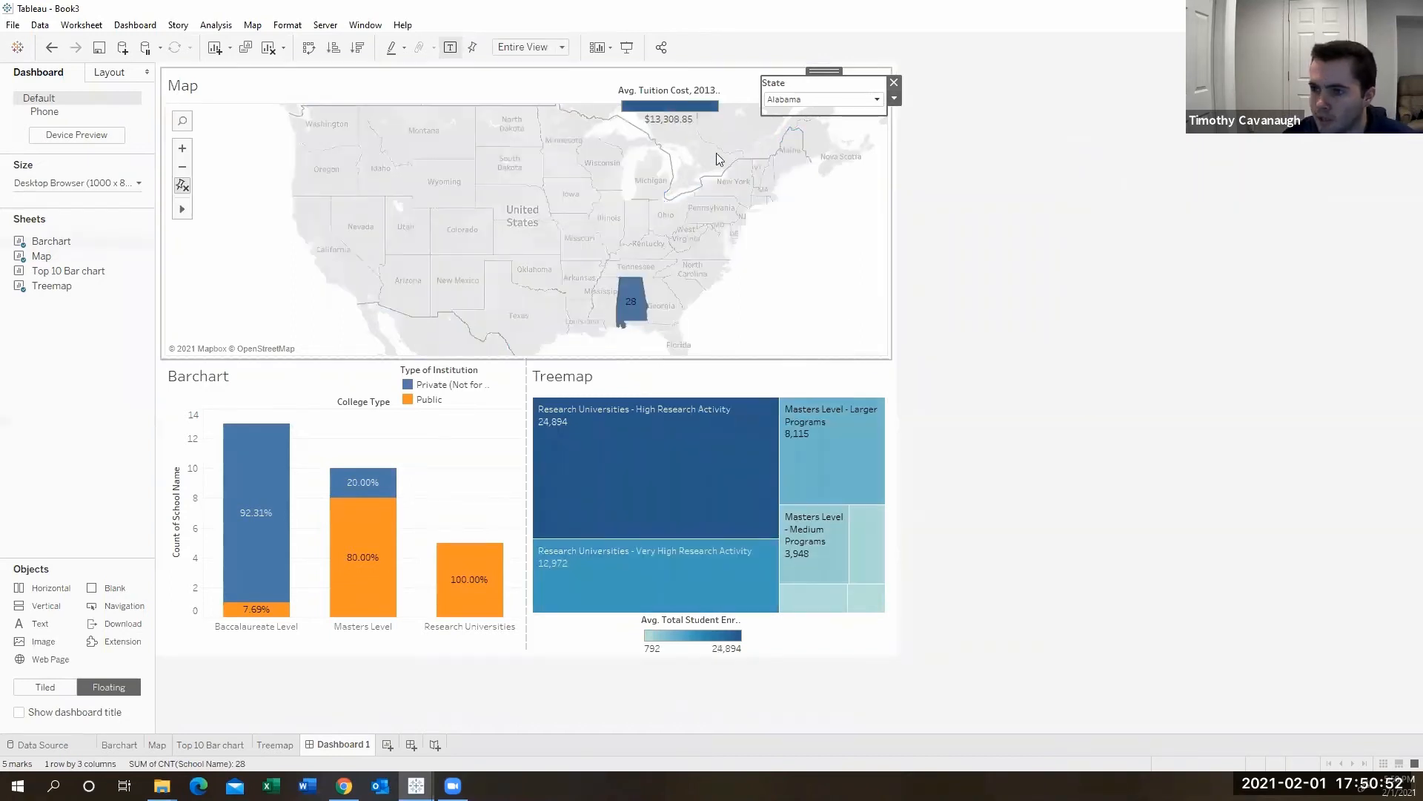
- Set the State filter to (All), then choose Pennsylvania
left_click(827, 108)
left_click(815, 135)
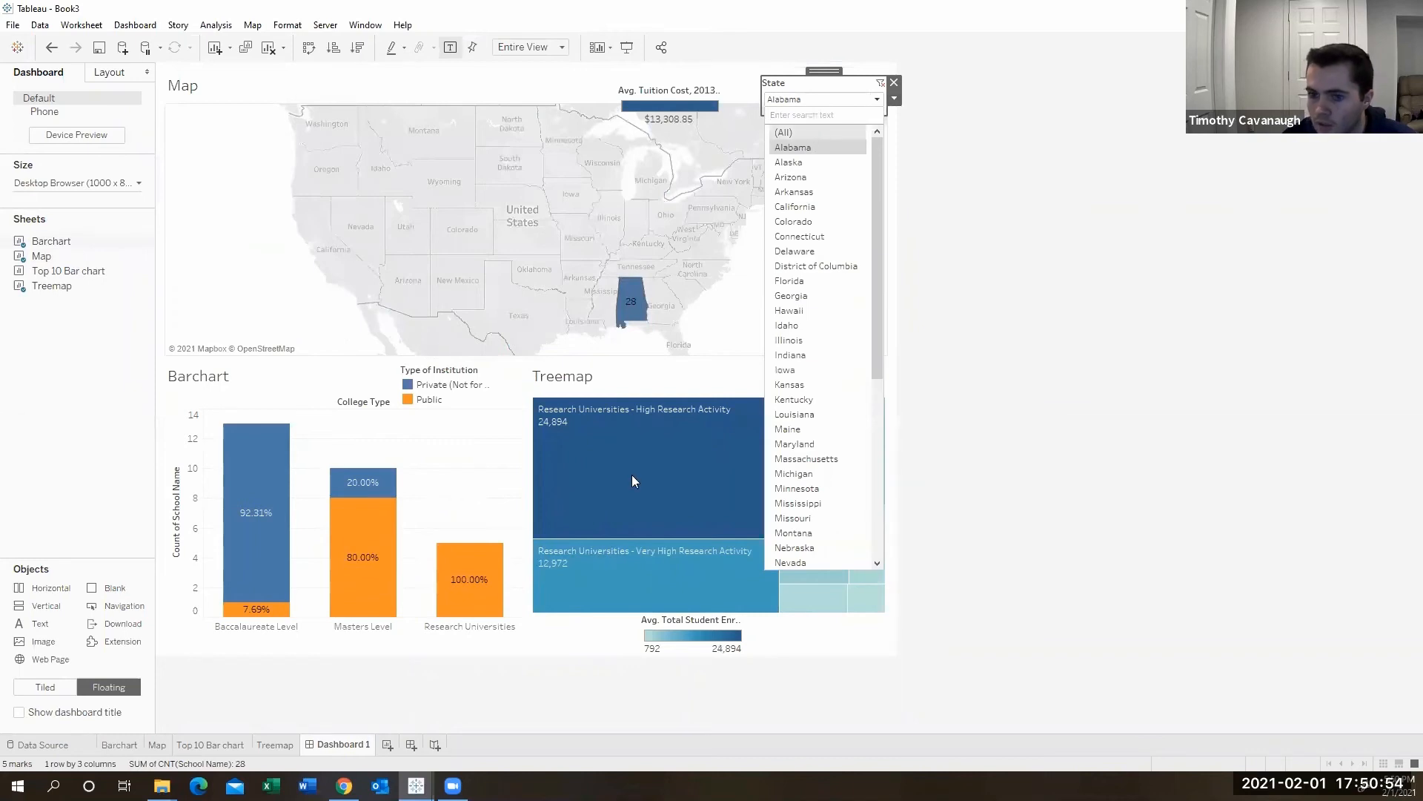
left_click(794, 101)
scroll(826, 370, "down", 4)
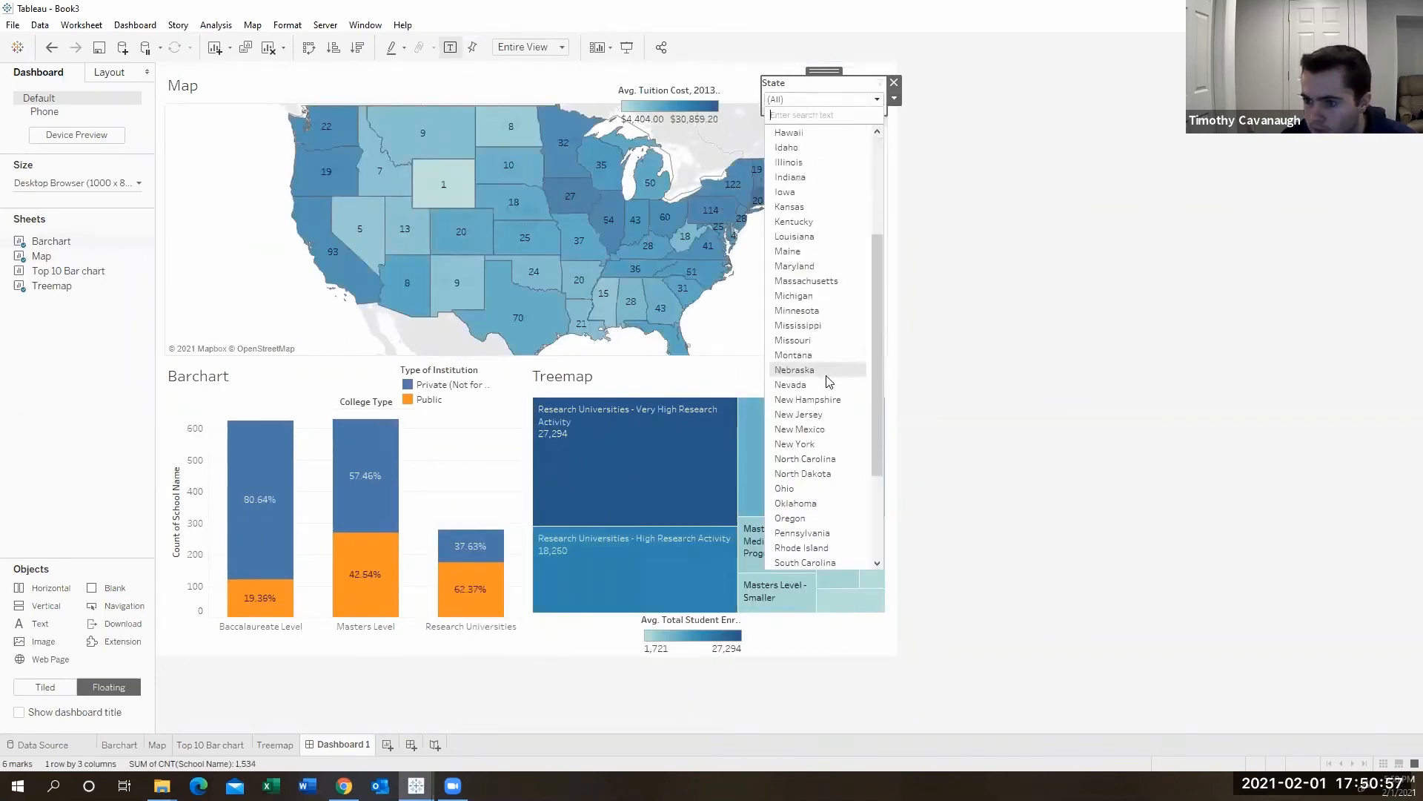
left_click(821, 533)
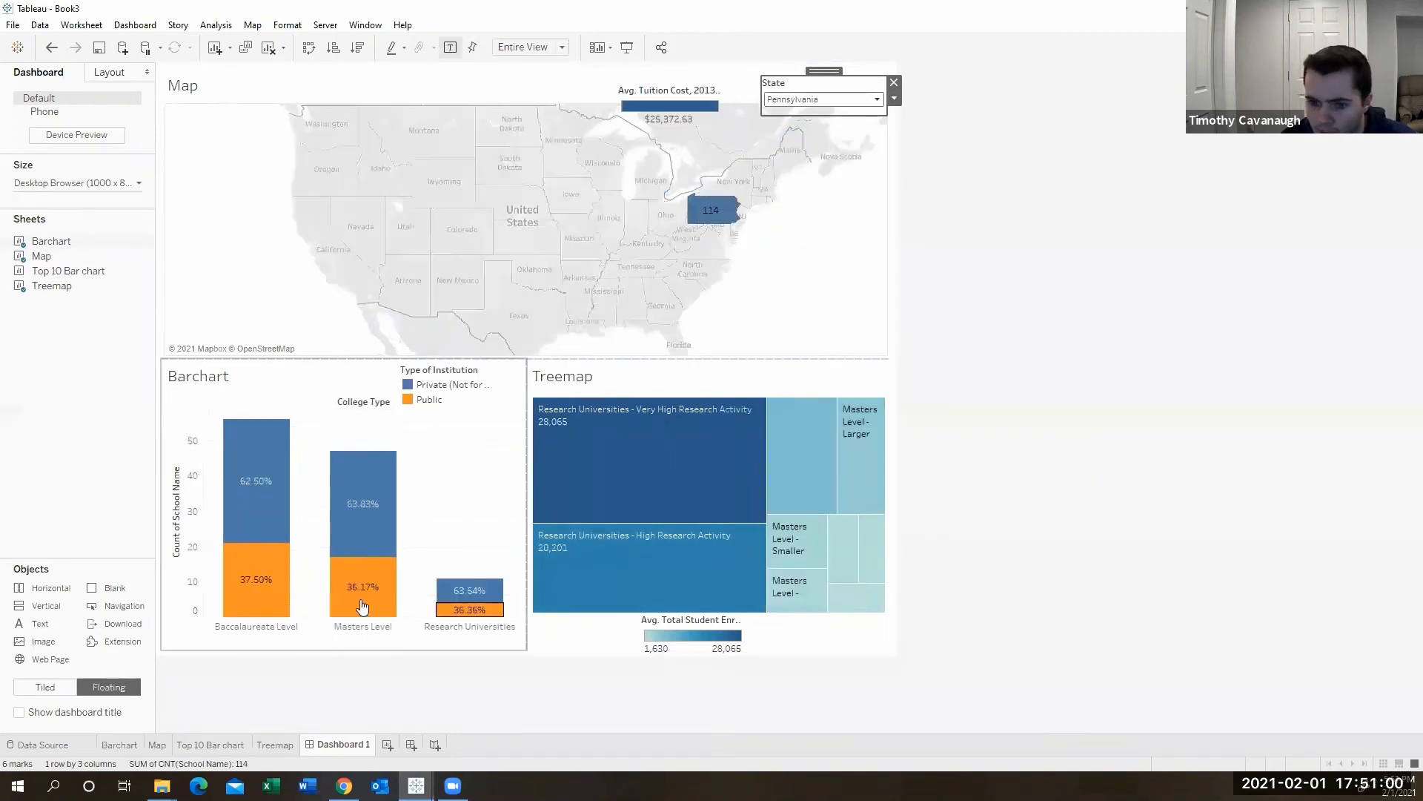
- Select Minnesota in the State filter
mouse_move(721, 208)
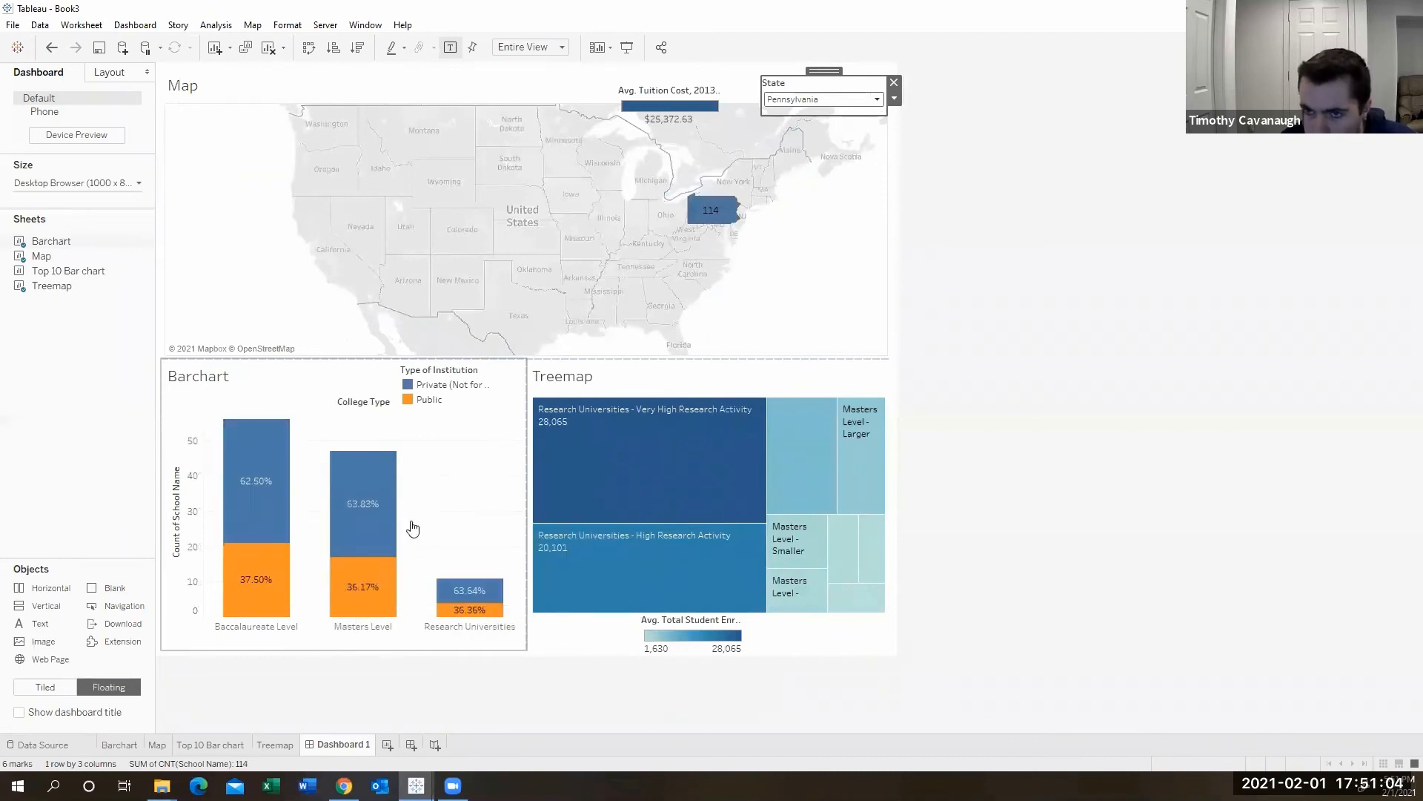
mouse_move(755, 510)
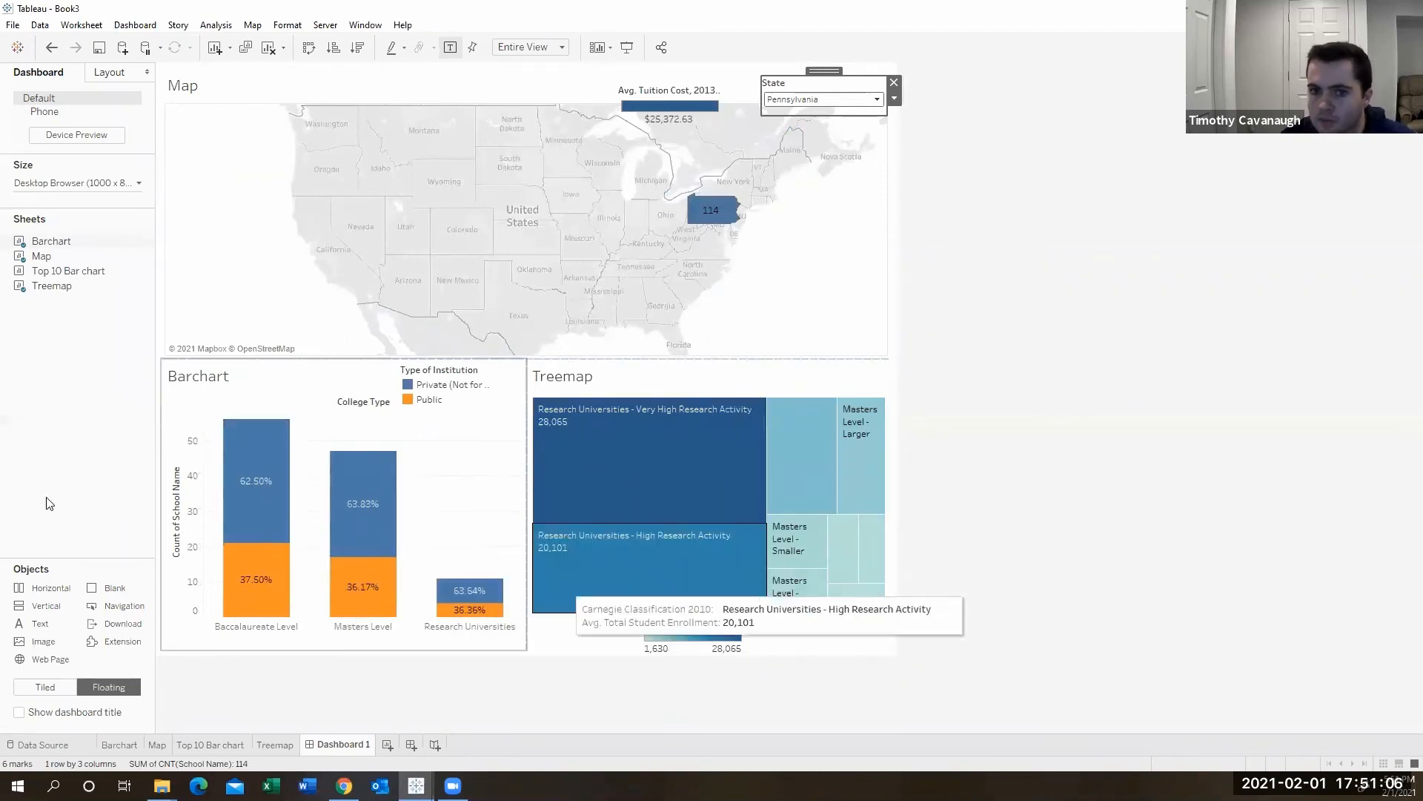
left_click(877, 100)
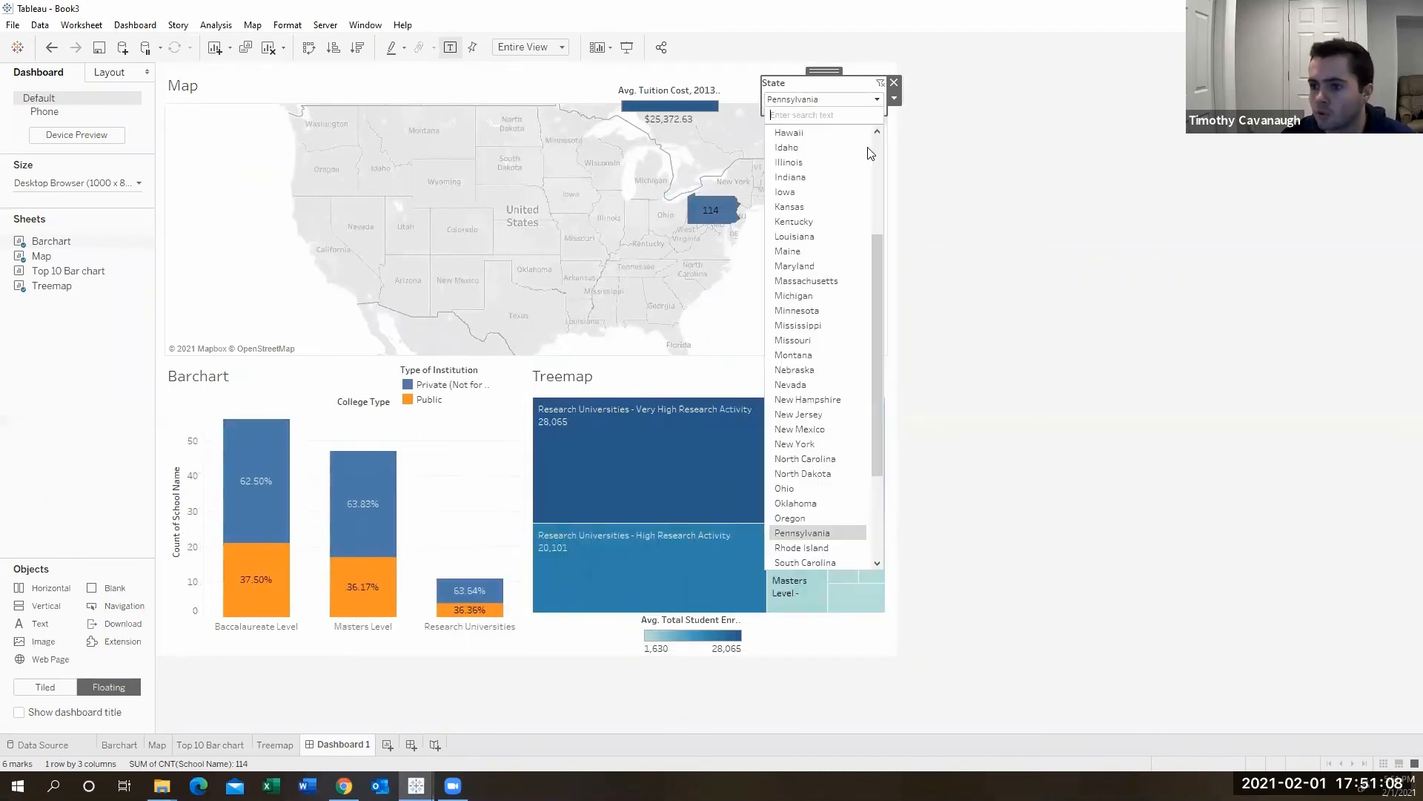
left_click(802, 315)
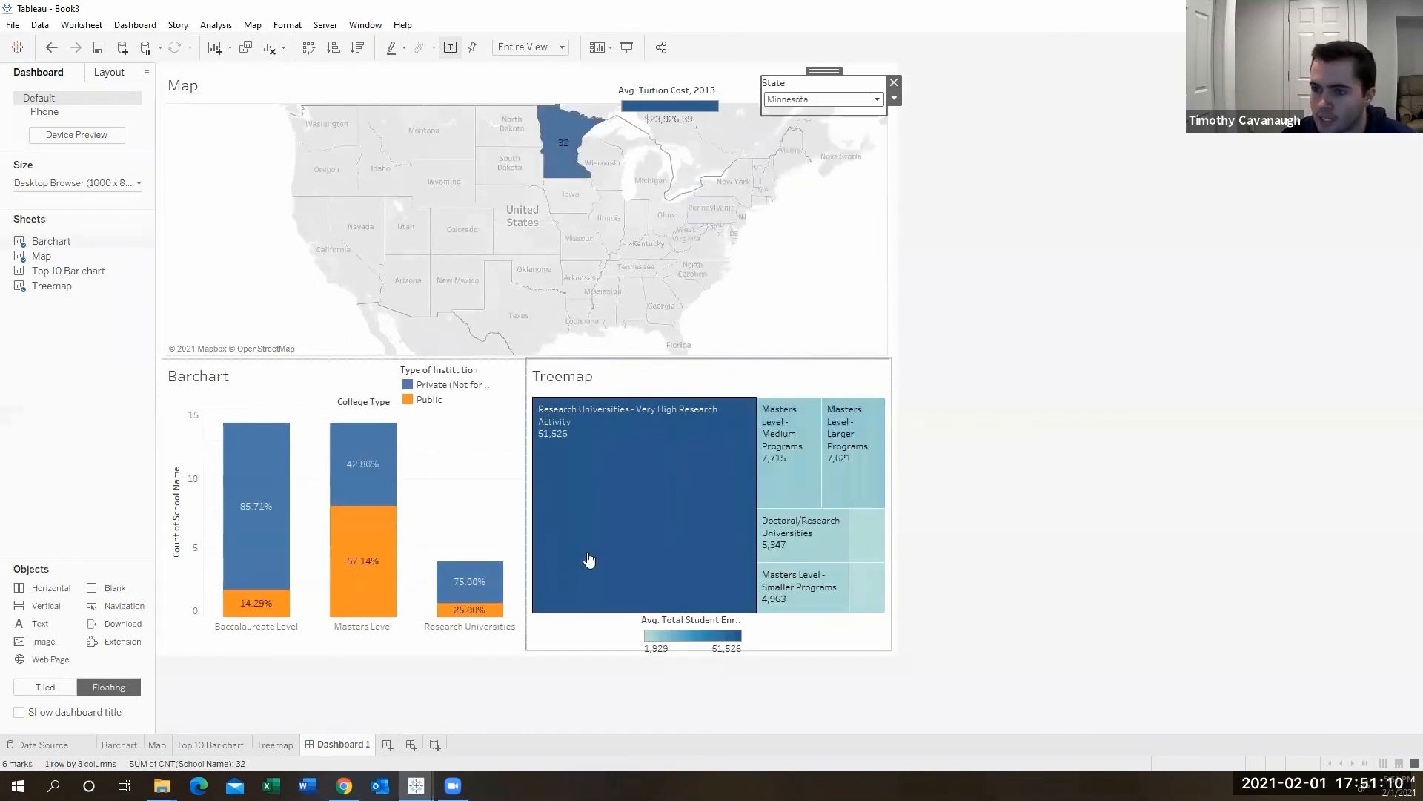
- Check which worksheets the State filter applies to
left_click(895, 100)
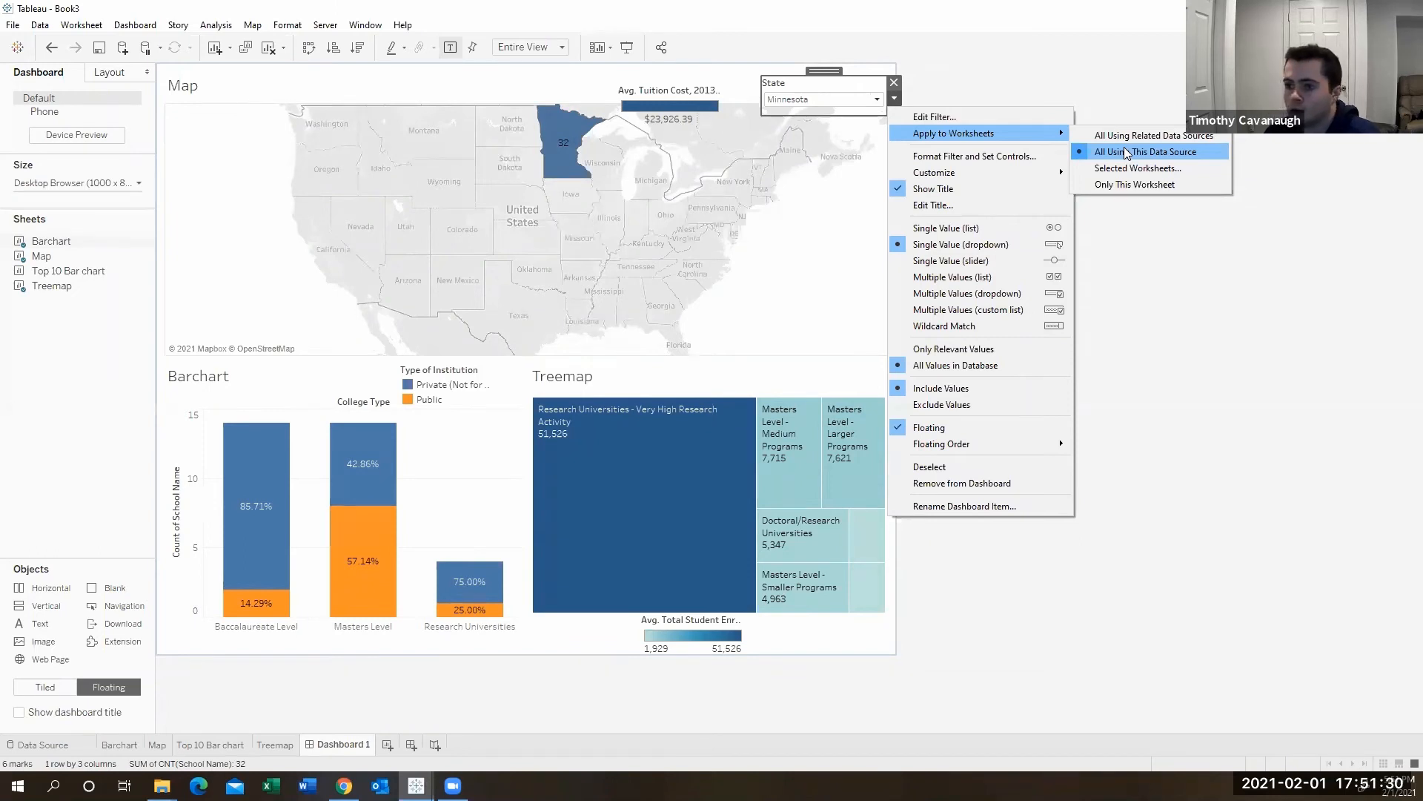
left_click(1260, 376)
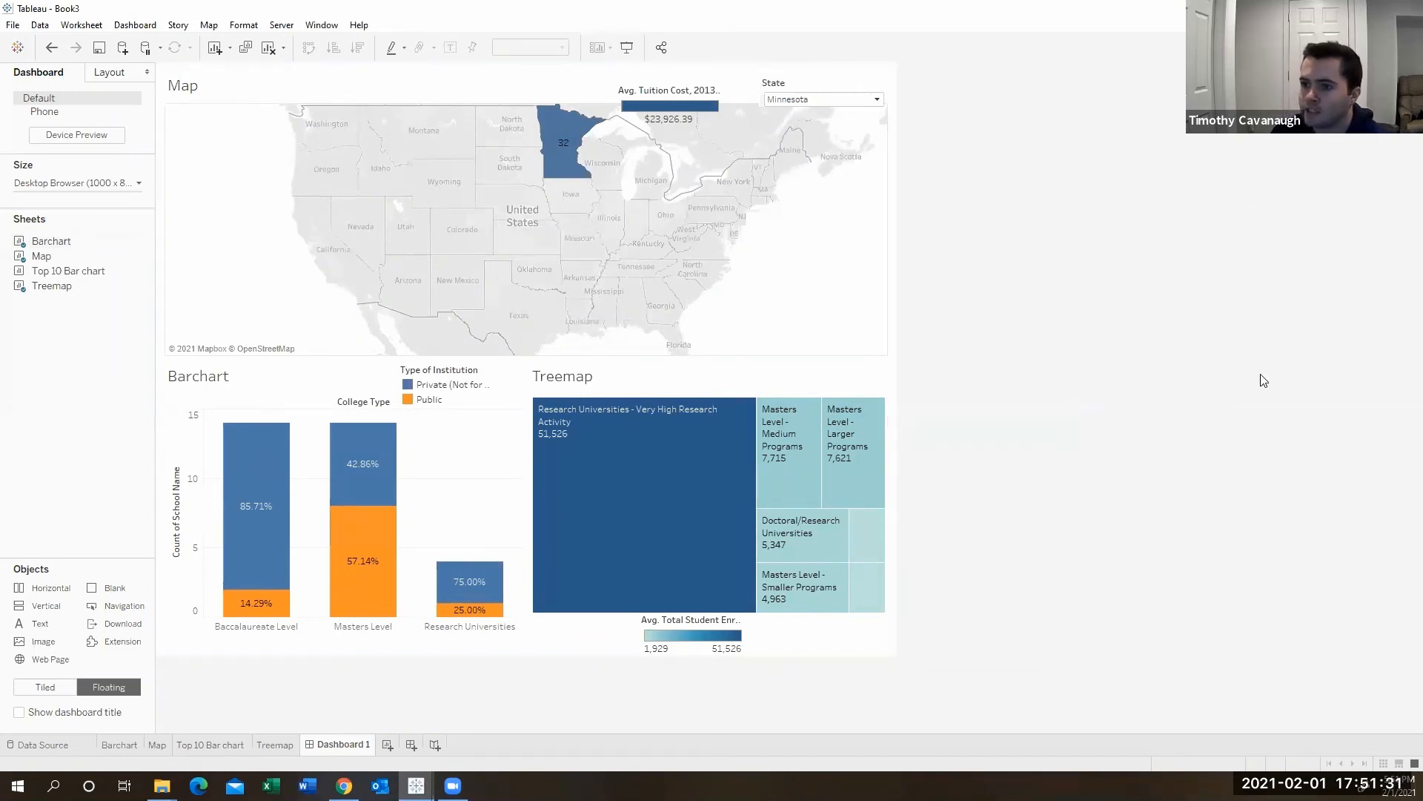
- Set the dashboard size to Automatic
left_click(53, 192)
left_click(52, 192)
left_click(54, 195)
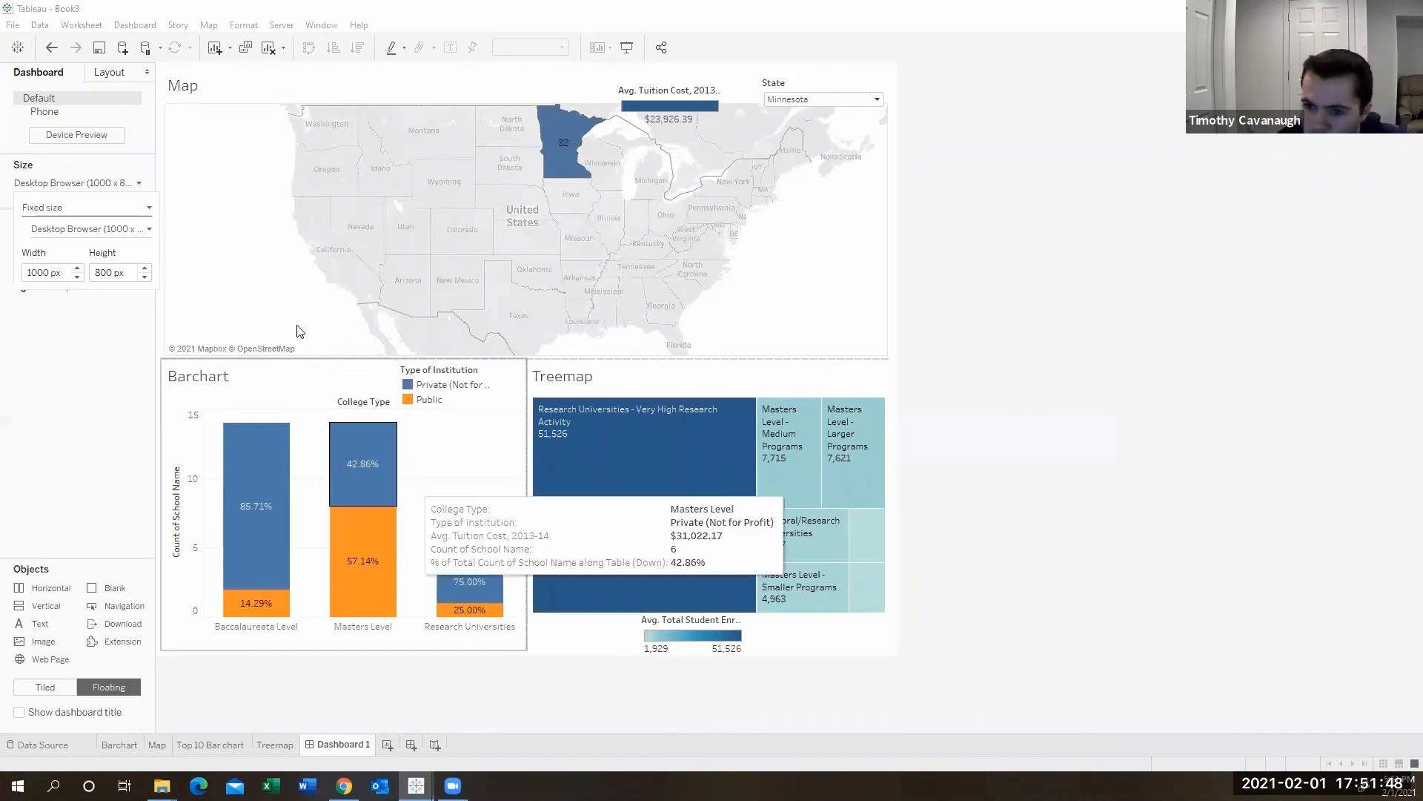
left_click(109, 211)
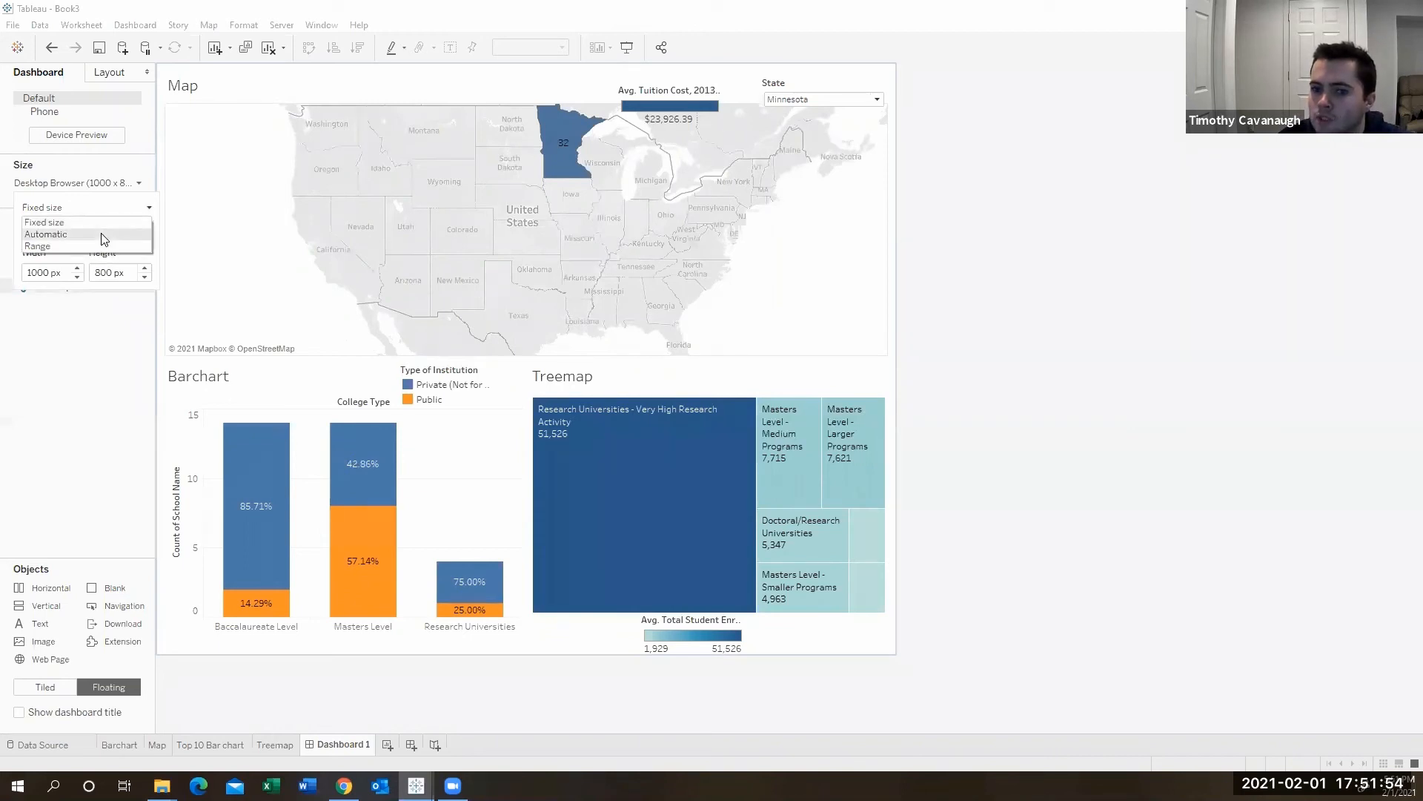
left_click(103, 239)
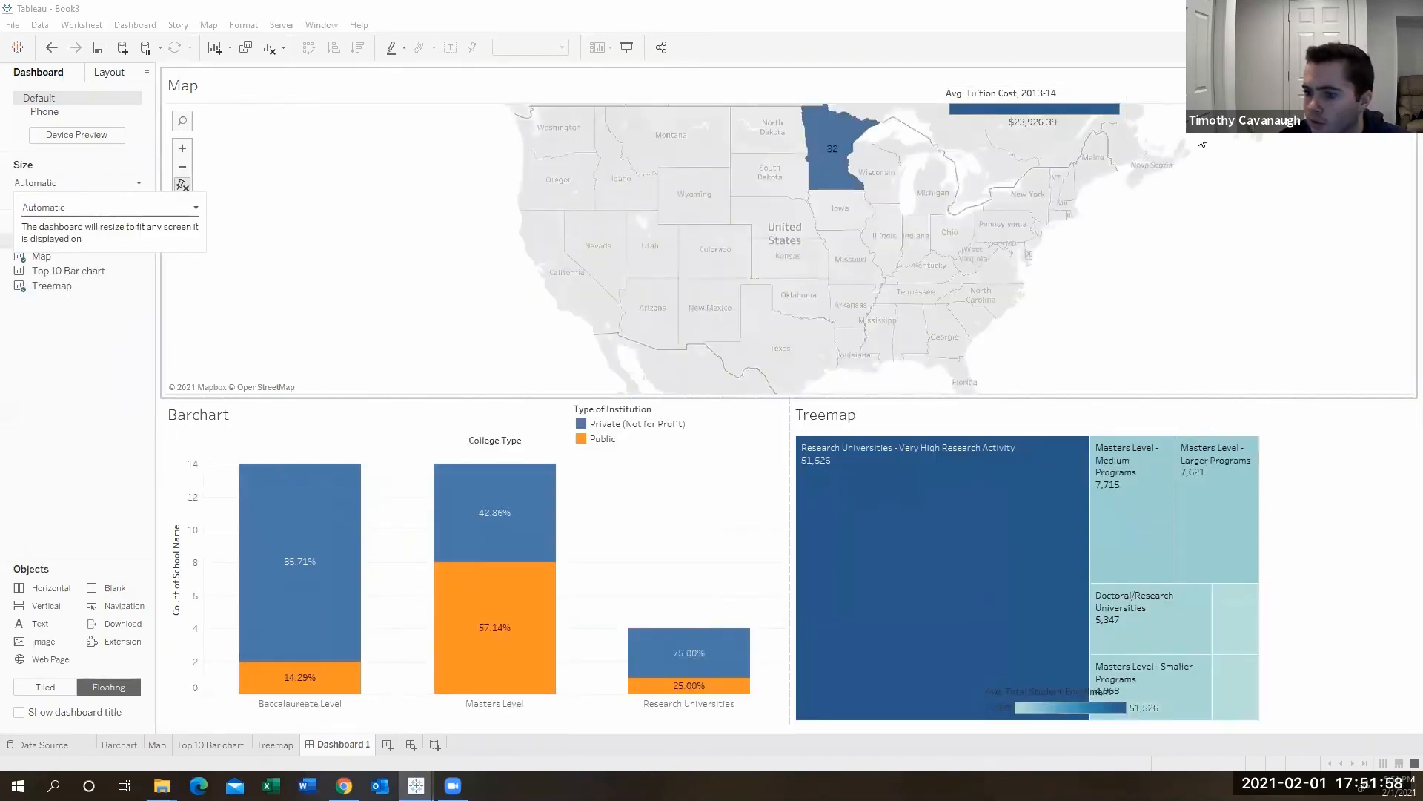
- Move the Avg. Total Student Enrollment legend to the right of the treemap
left_click(1080, 694)
left_click_drag(1078, 692, 1327, 445)
left_click(1248, 503)
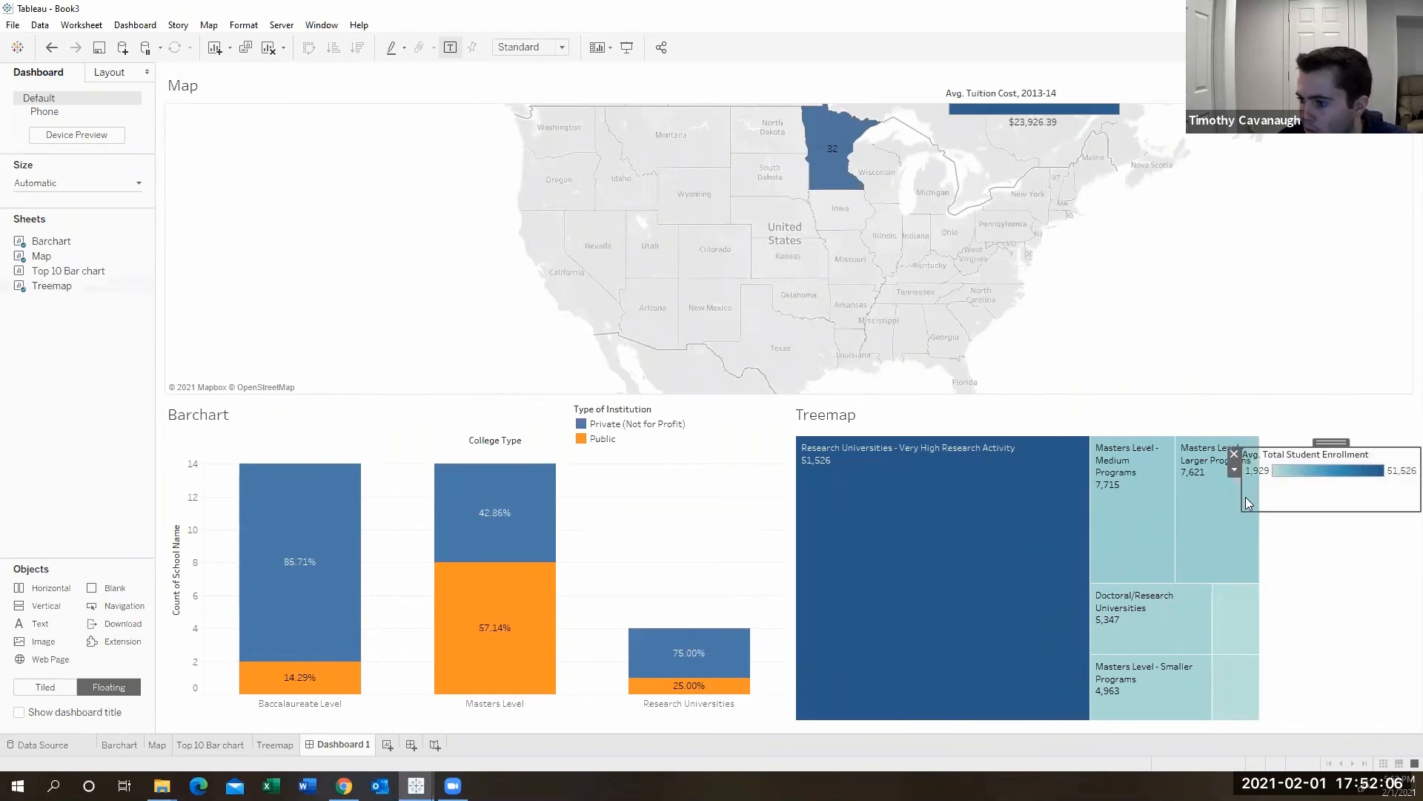
left_click_drag(1242, 497, 1265, 489)
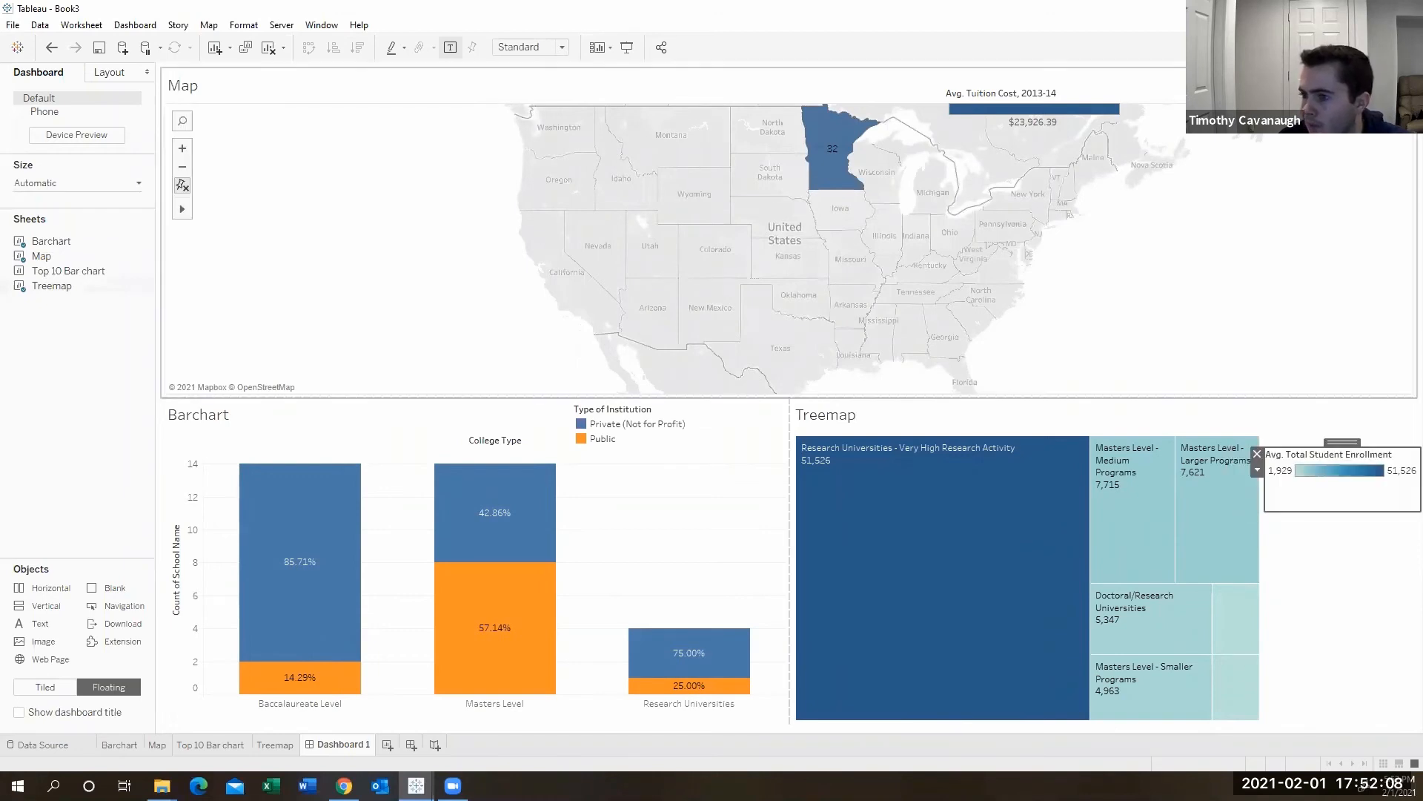
- Reset the State filter to (All)
left_click(1368, 118)
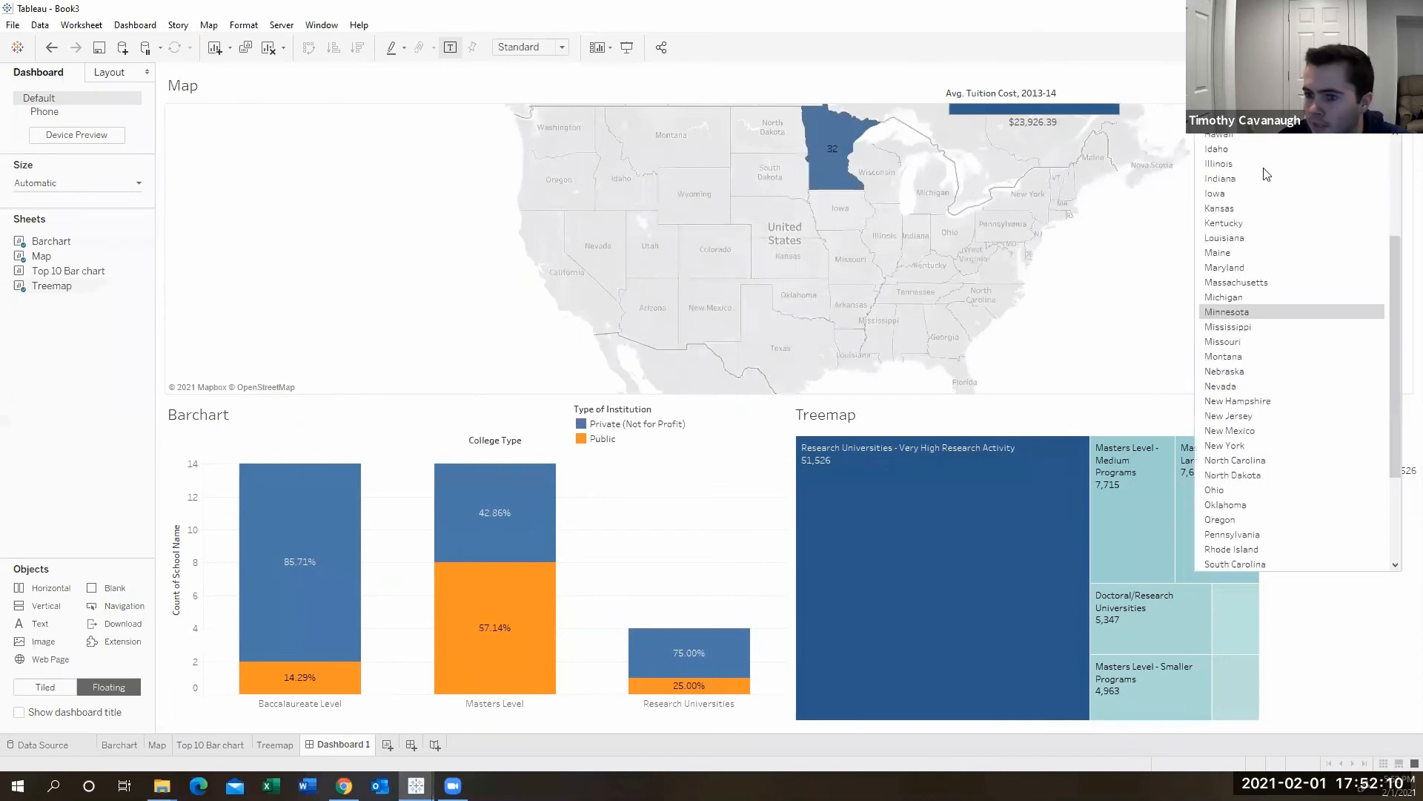
scroll(1251, 235, "up", 4)
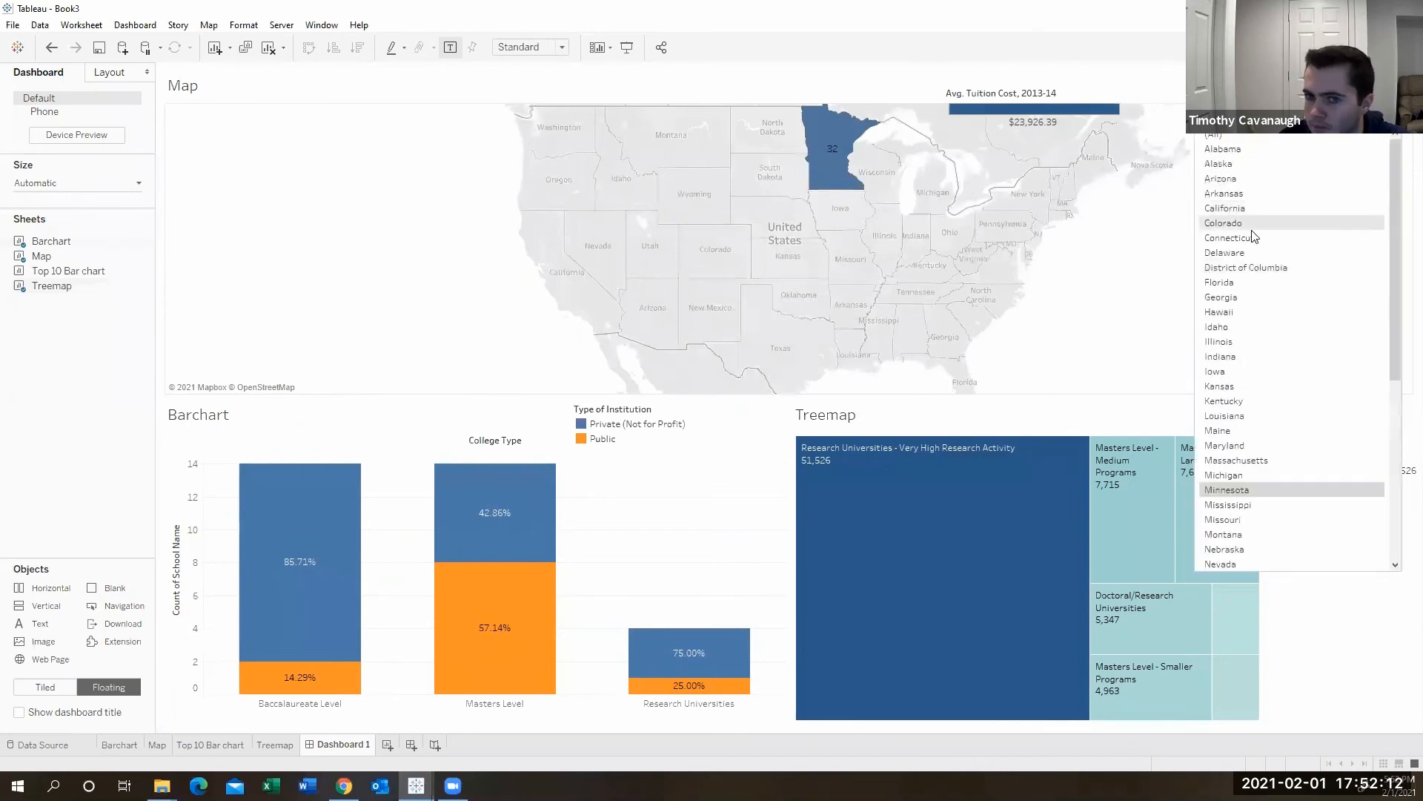
left_click(1241, 137)
mouse_move(904, 294)
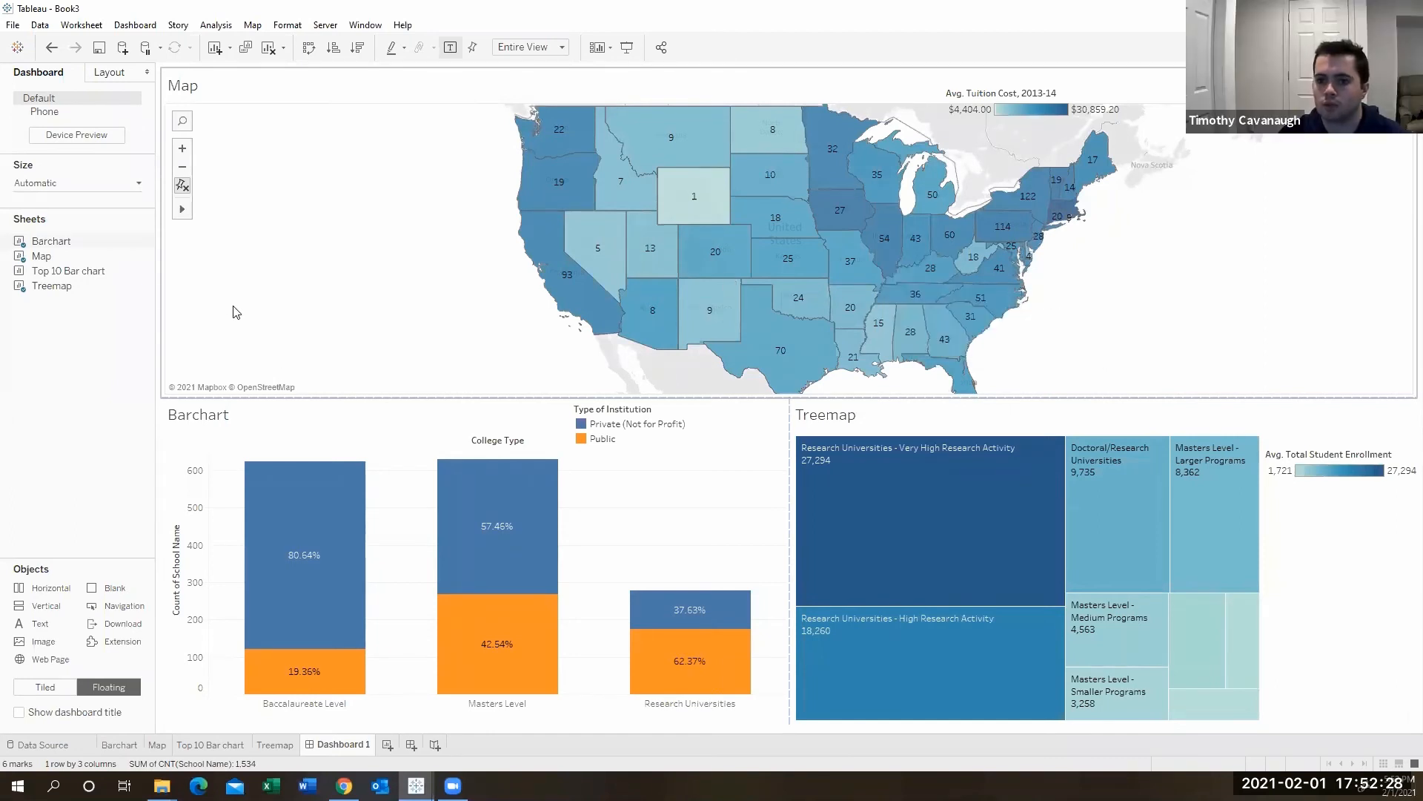
left_click(13, 26)
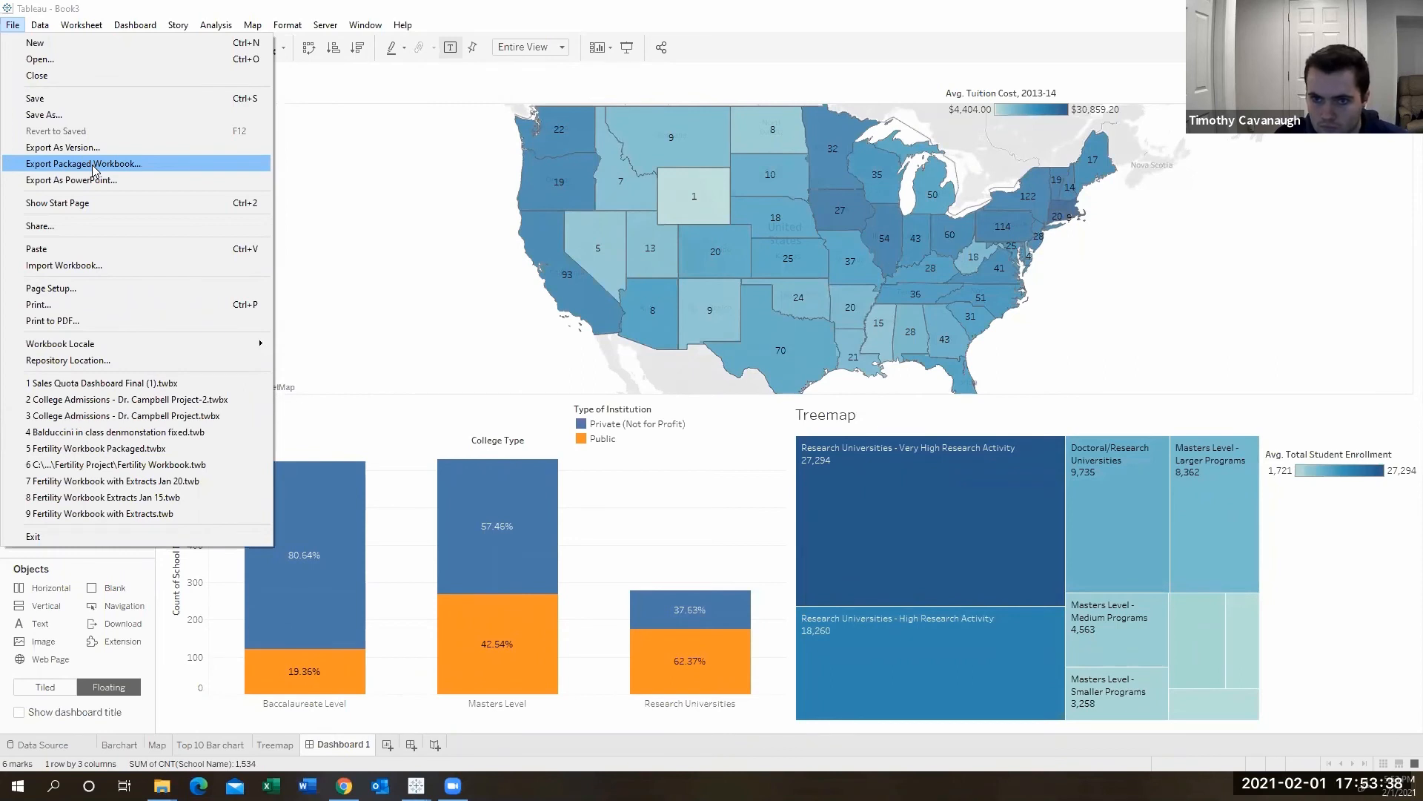
left_click(364, 199)
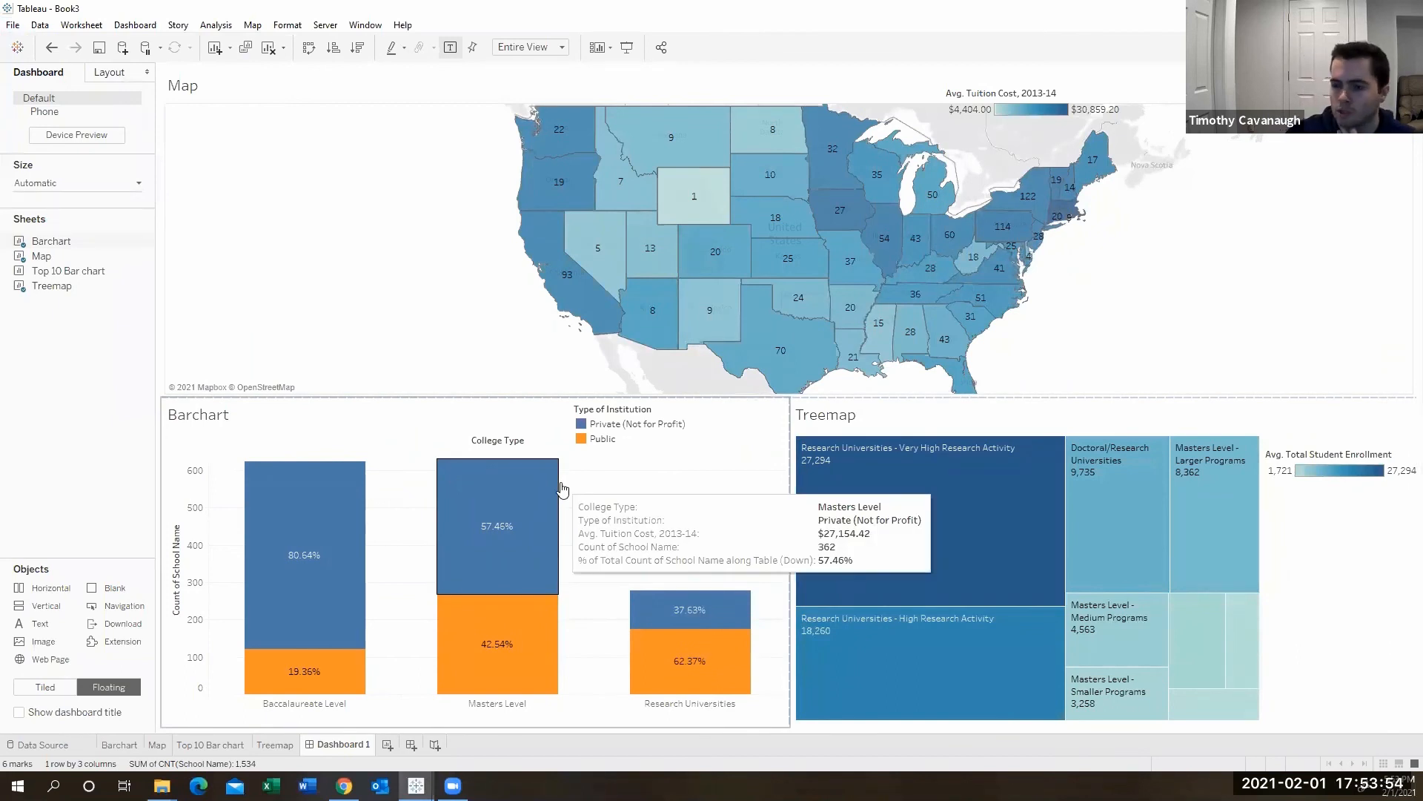
scroll(1248, 297, "down", 1)
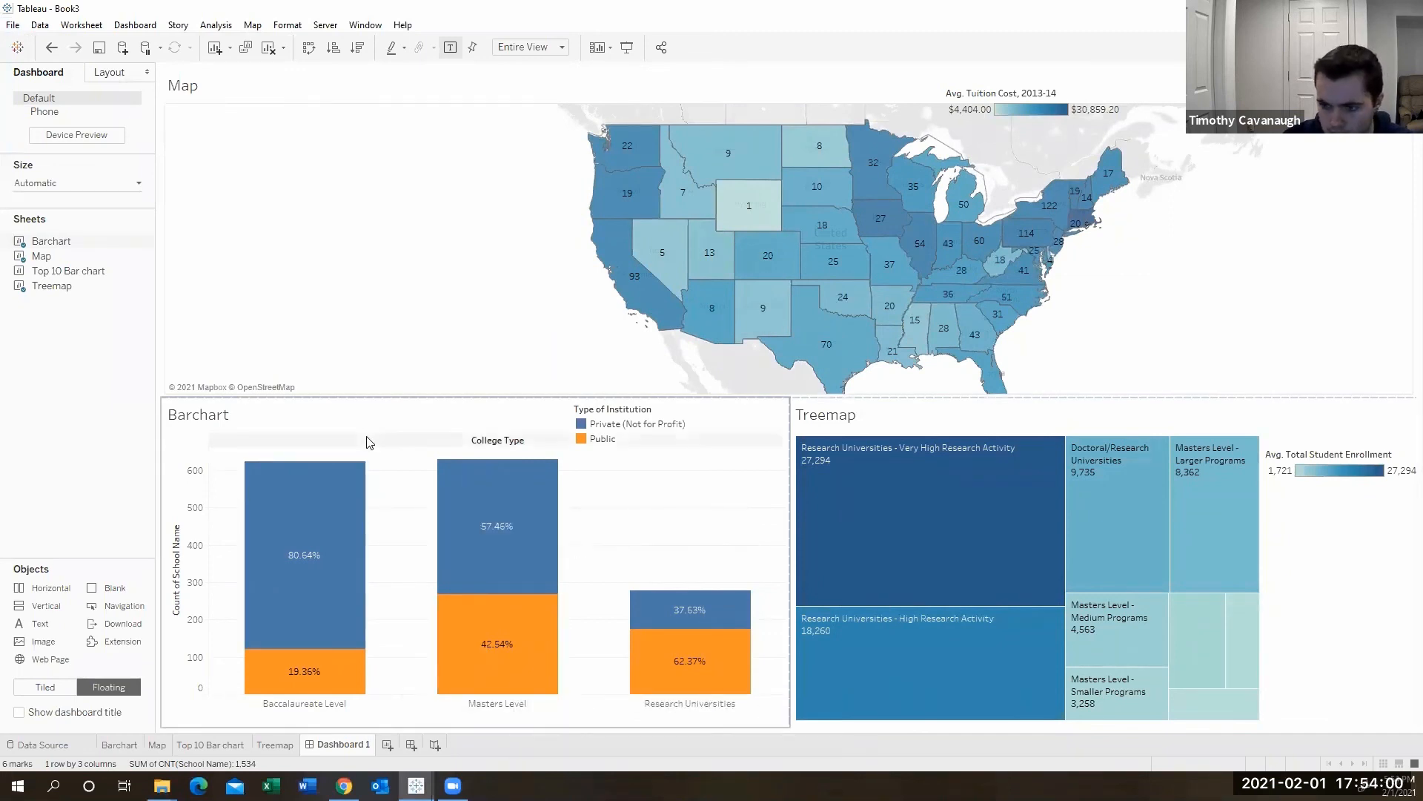
- Switch to Chrome and examine the Kobe Bryant Stats dashboard's shot chart on Tableau Public
mouse_move(344, 785)
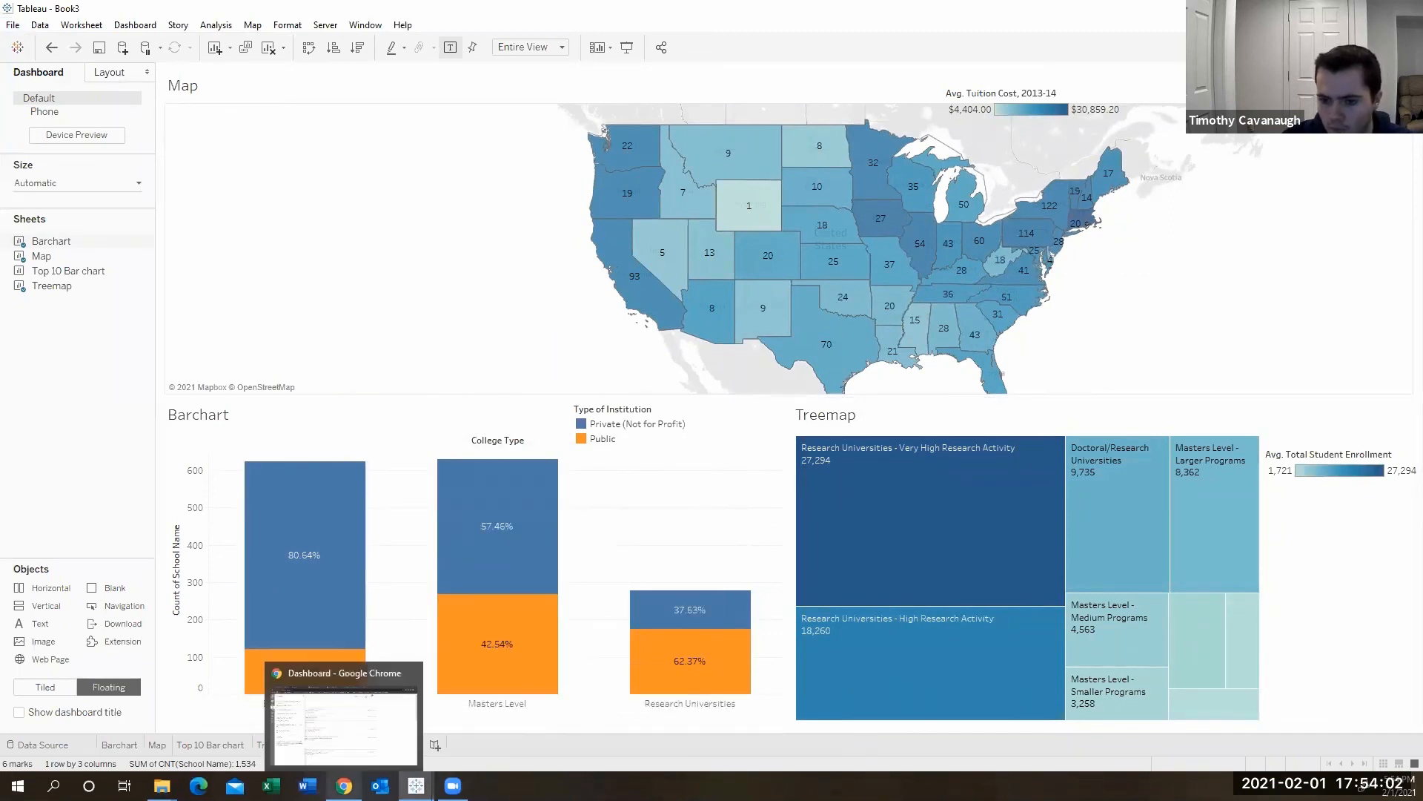
left_click(352, 742)
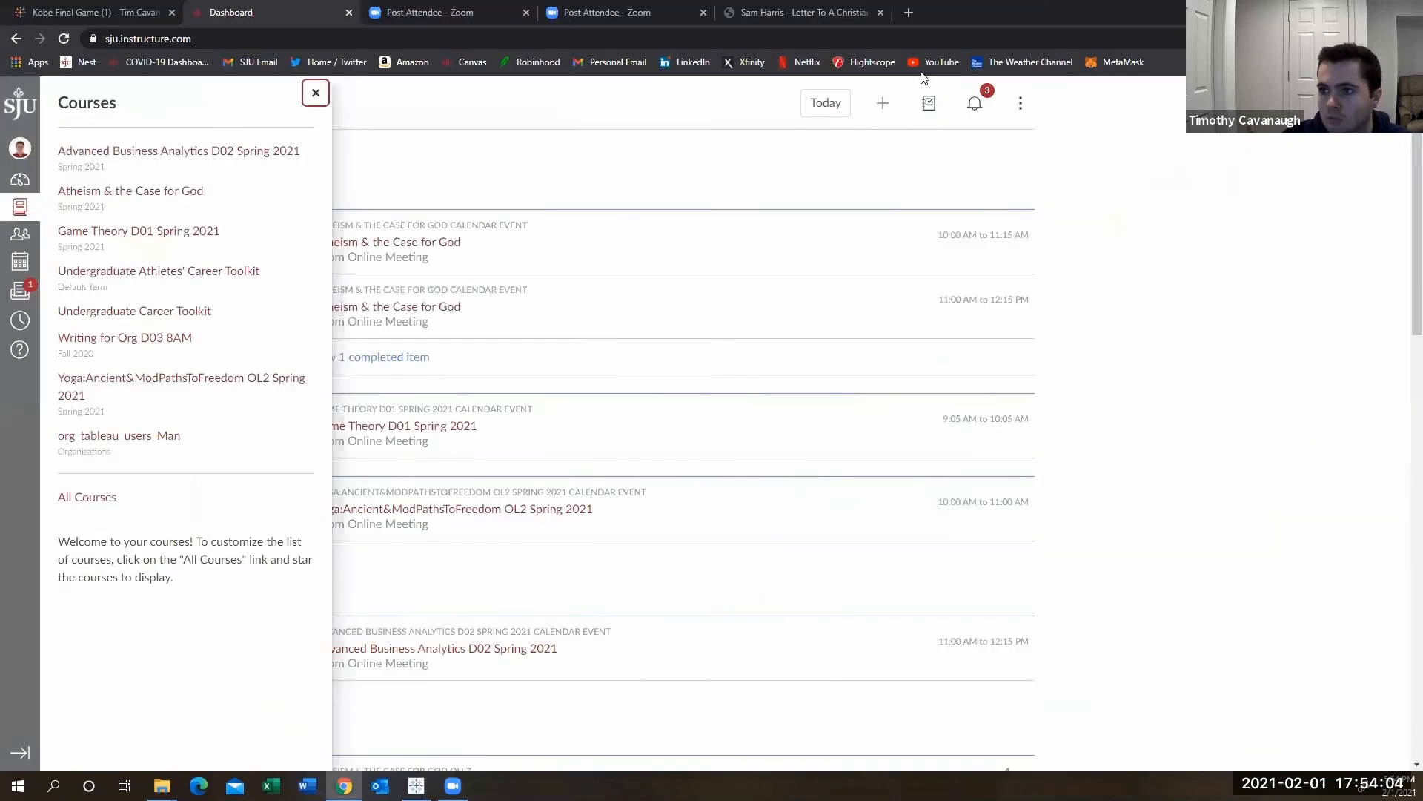
left_click(94, 11)
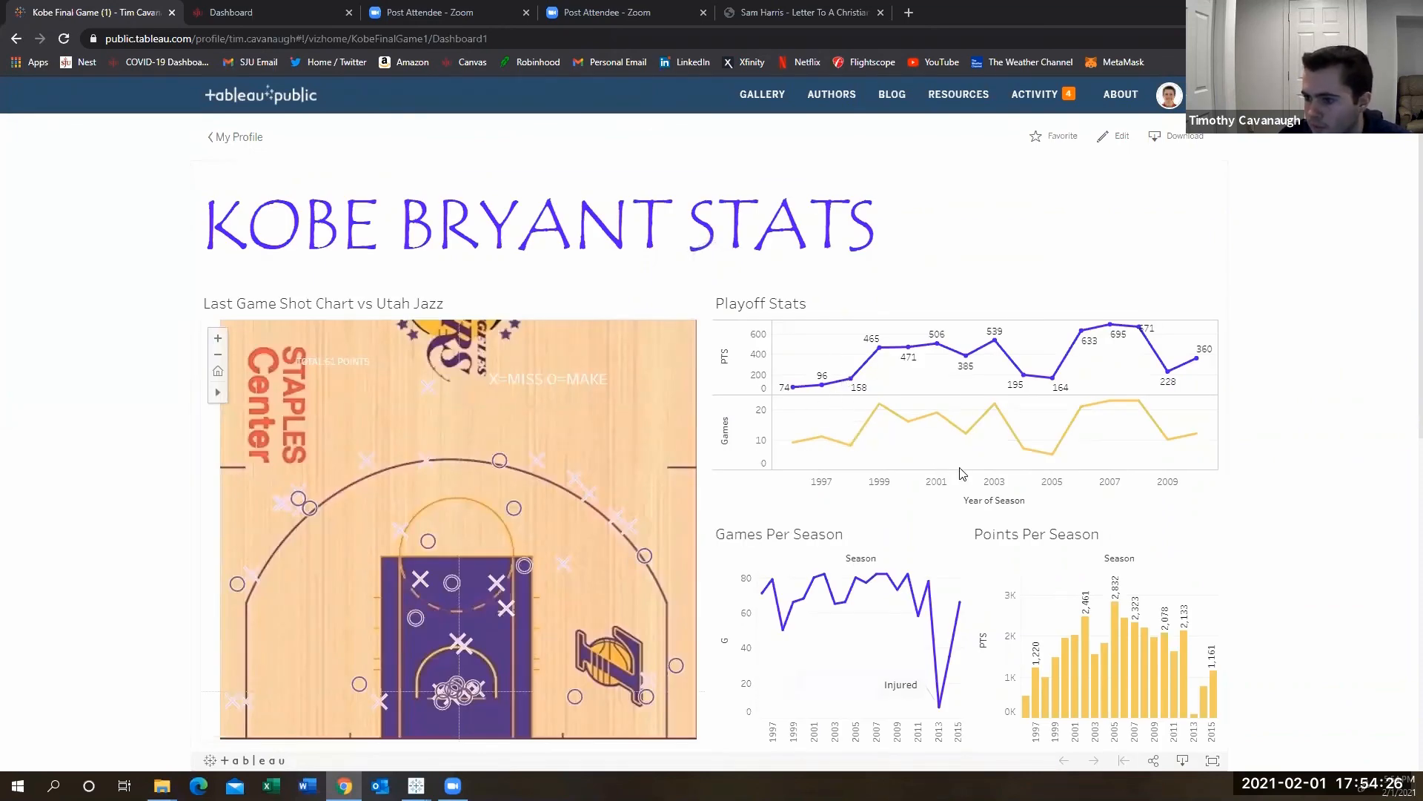
mouse_move(994, 408)
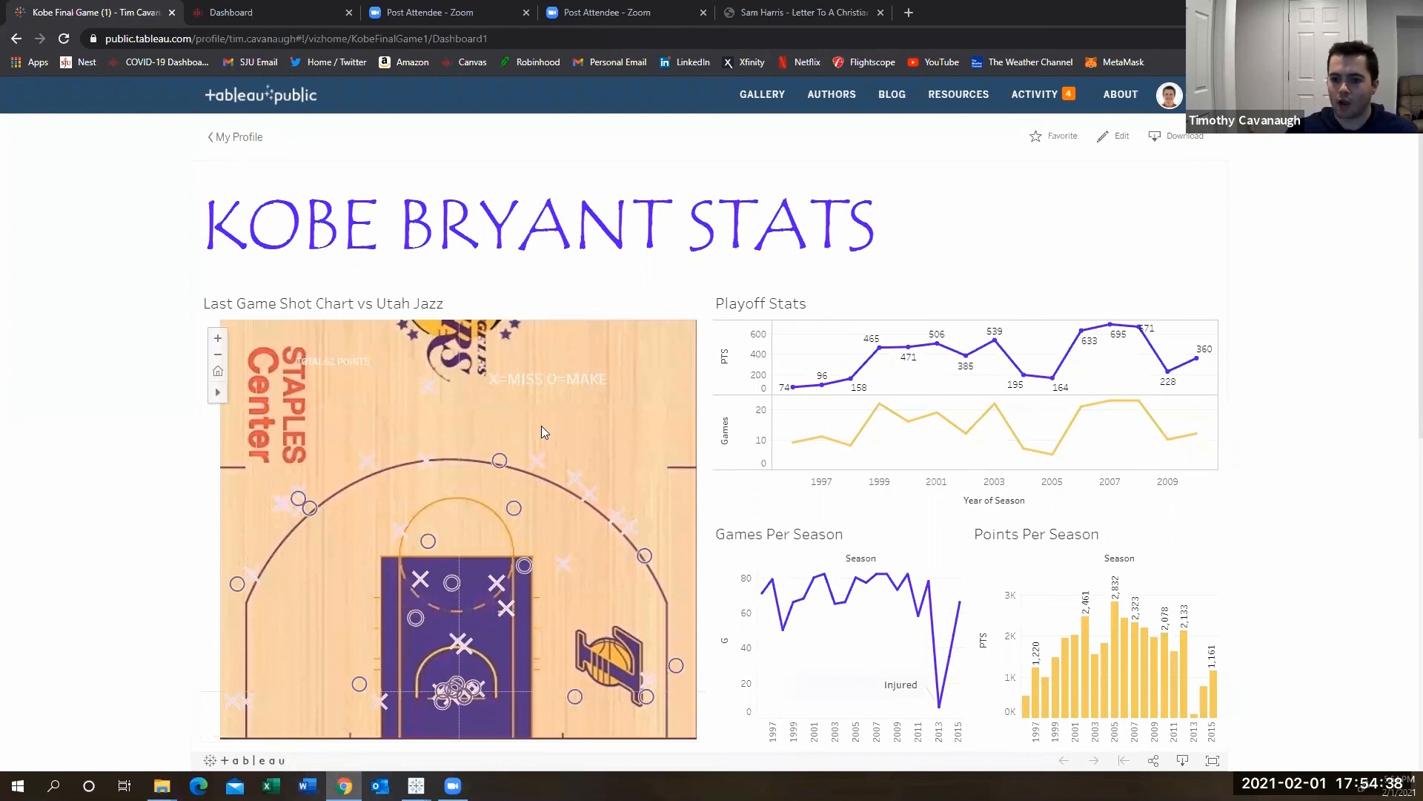
mouse_move(502, 515)
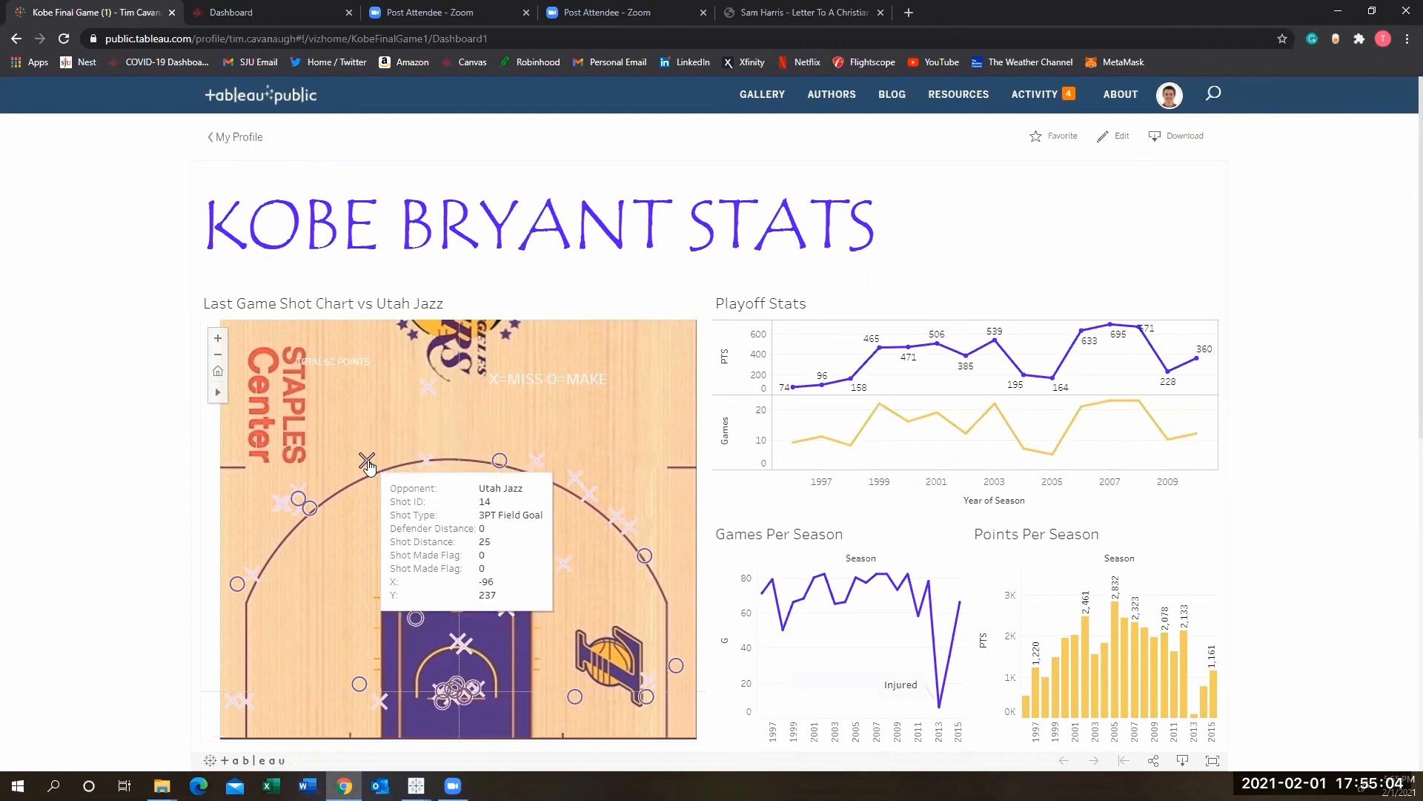
mouse_move(428, 399)
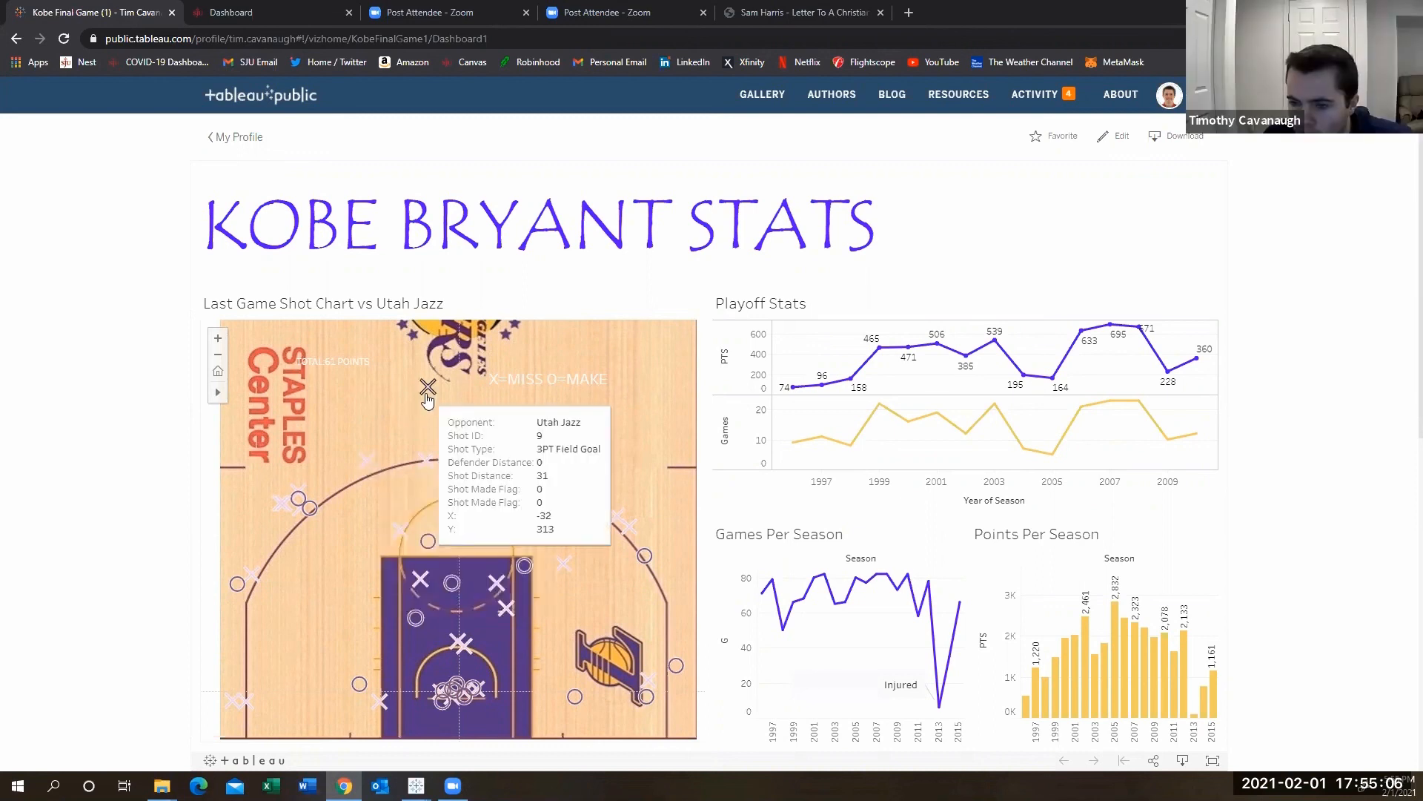